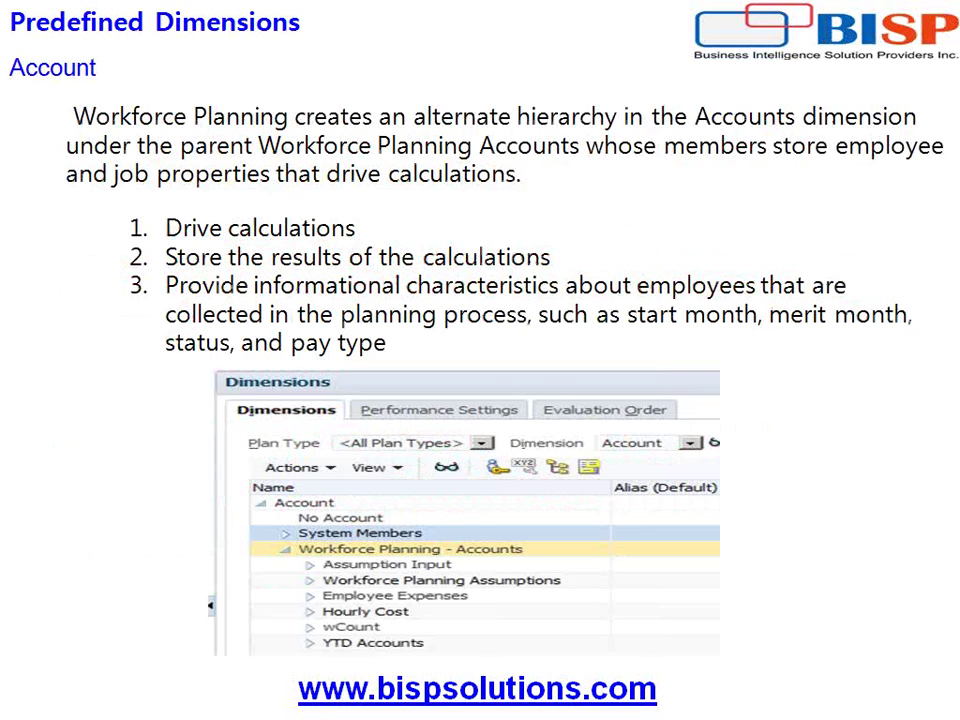
Leave the Account dimension slide and switch over to the Planning workspace.
key("super")
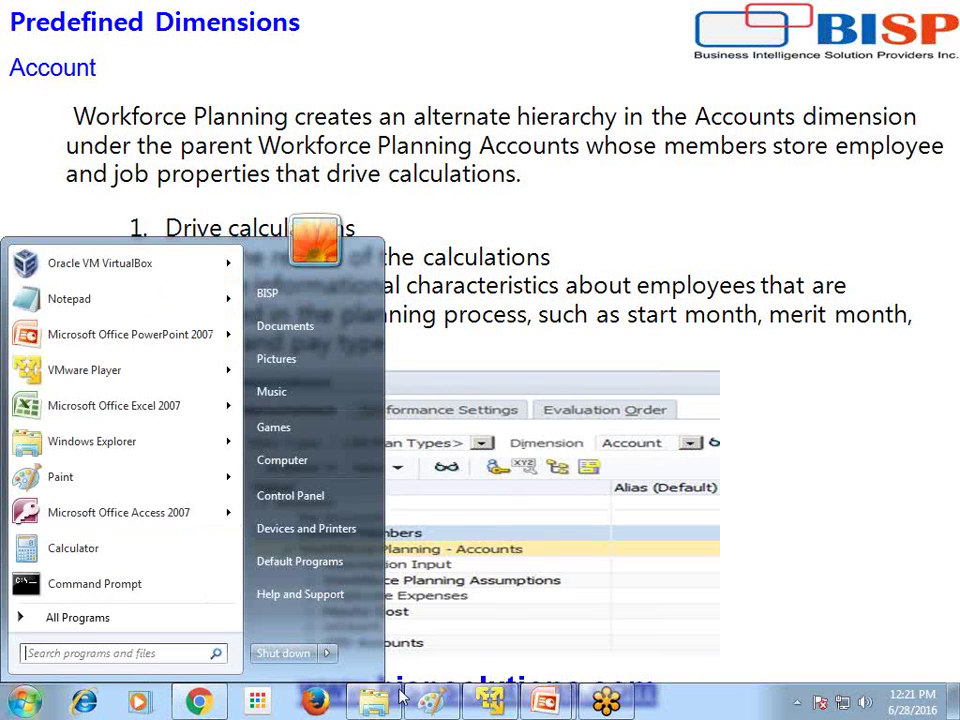
key("Escape")
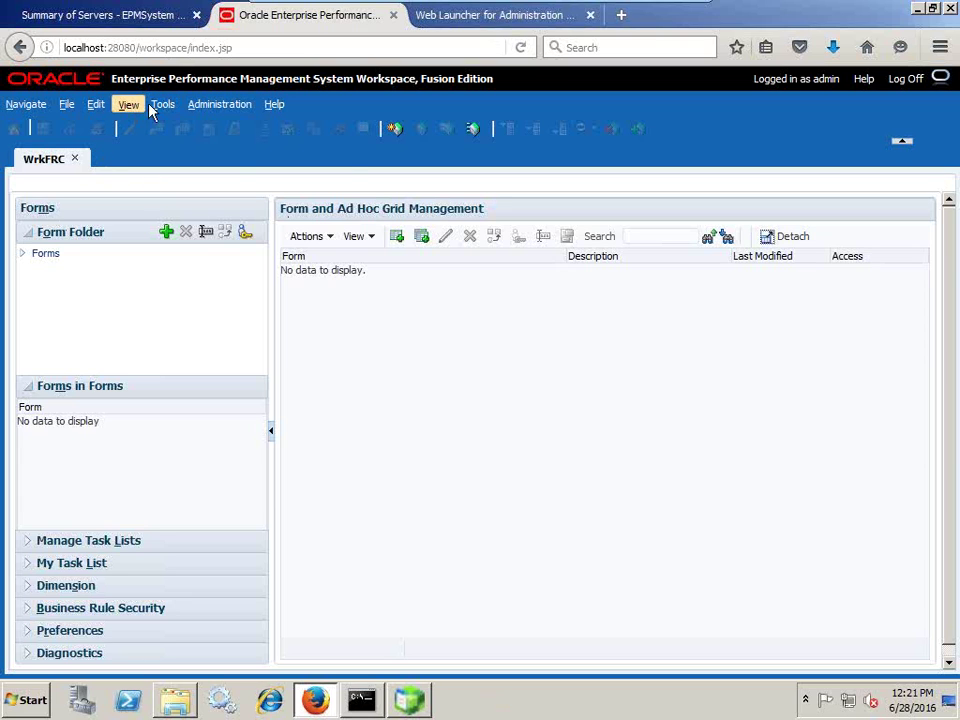
Open the dimensions editor through Administration > Manage > Dimensions.
left_click(210, 104)
mouse_move(252, 145)
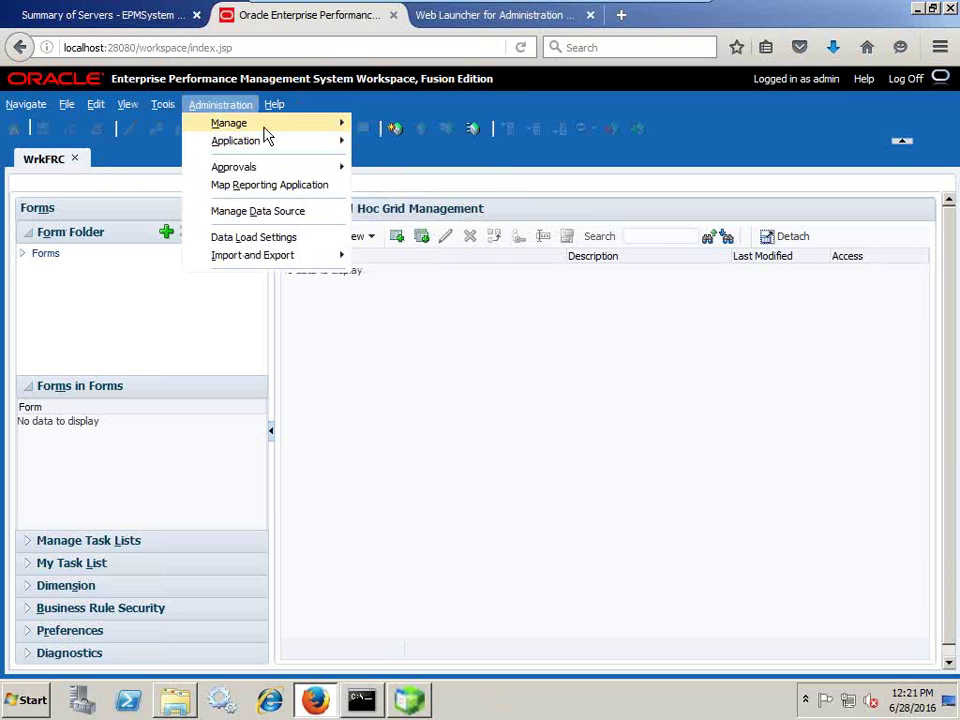
mouse_move(316, 130)
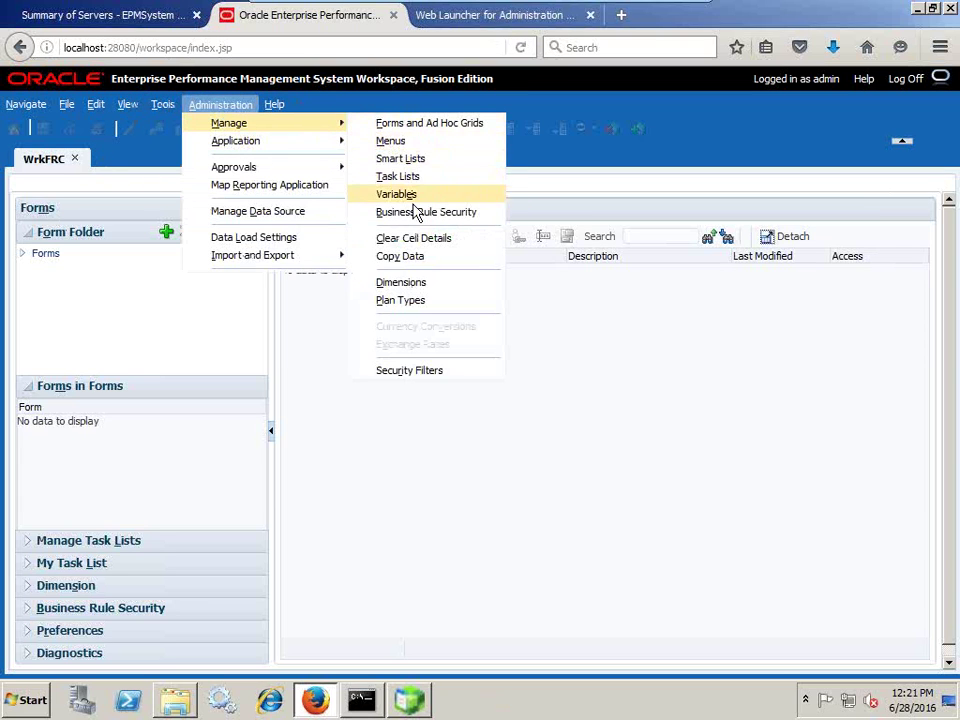
left_click(416, 284)
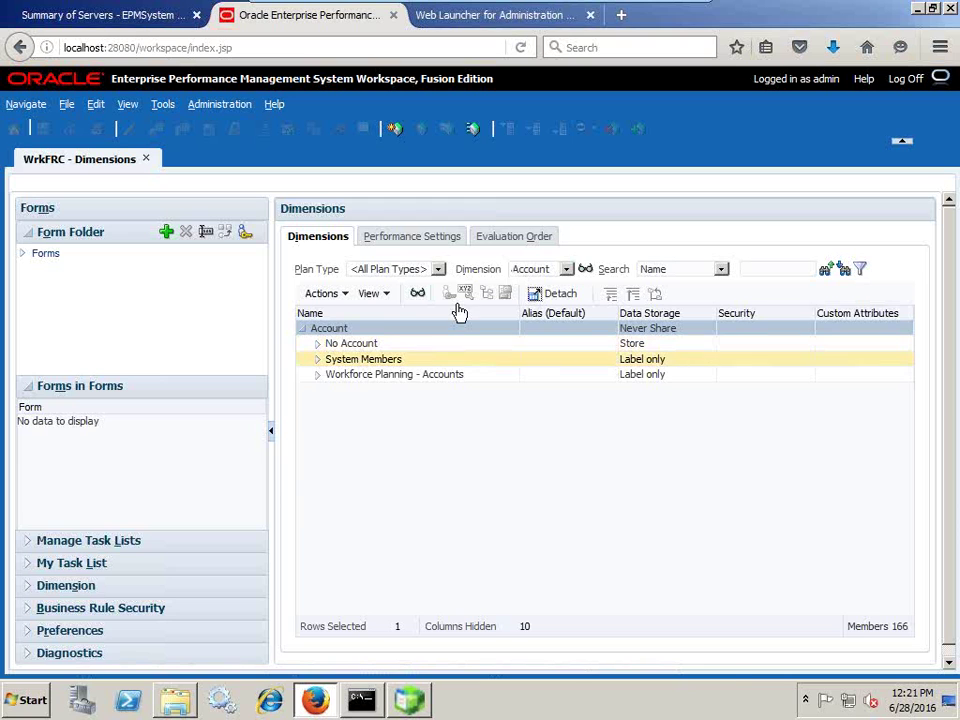
Expand System Members to review its members, then collapse it.
left_click(317, 359)
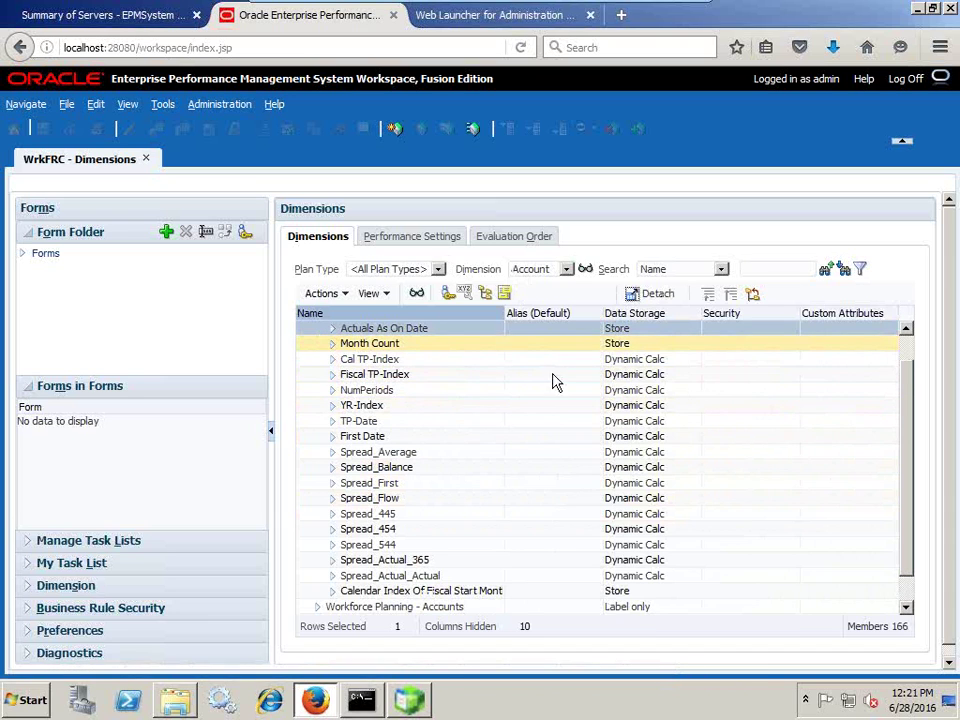
scroll(463, 356, "up", 2)
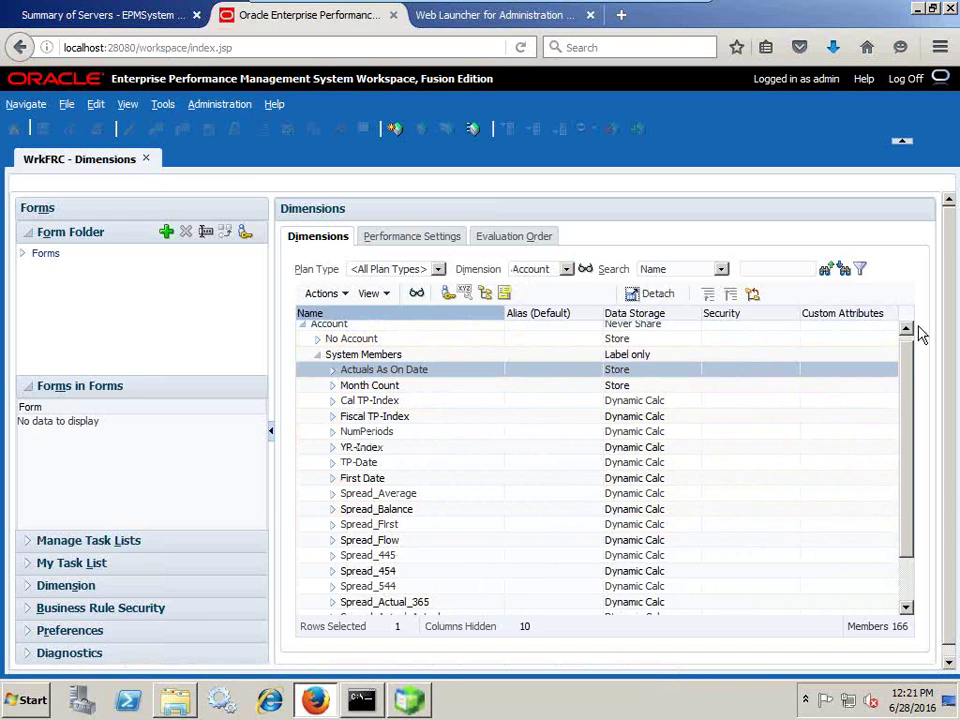
left_click(906, 332)
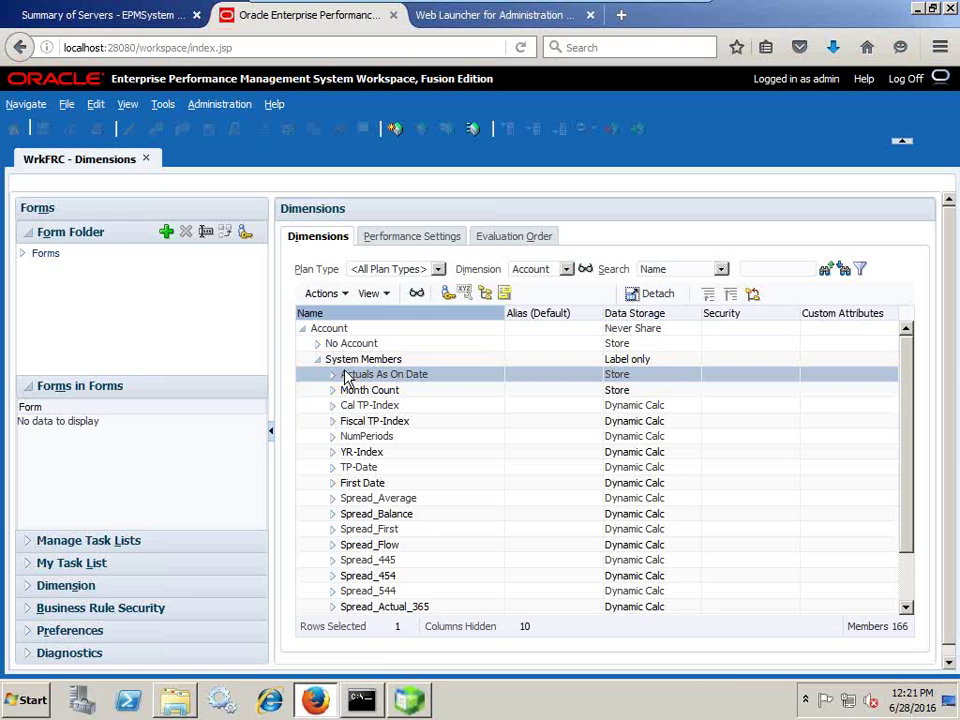
left_click(318, 360)
Expand Workforce Planning - Accounts, Assumption Input, Bonus Rates and Bonus Targets by Grade.
left_click(317, 374)
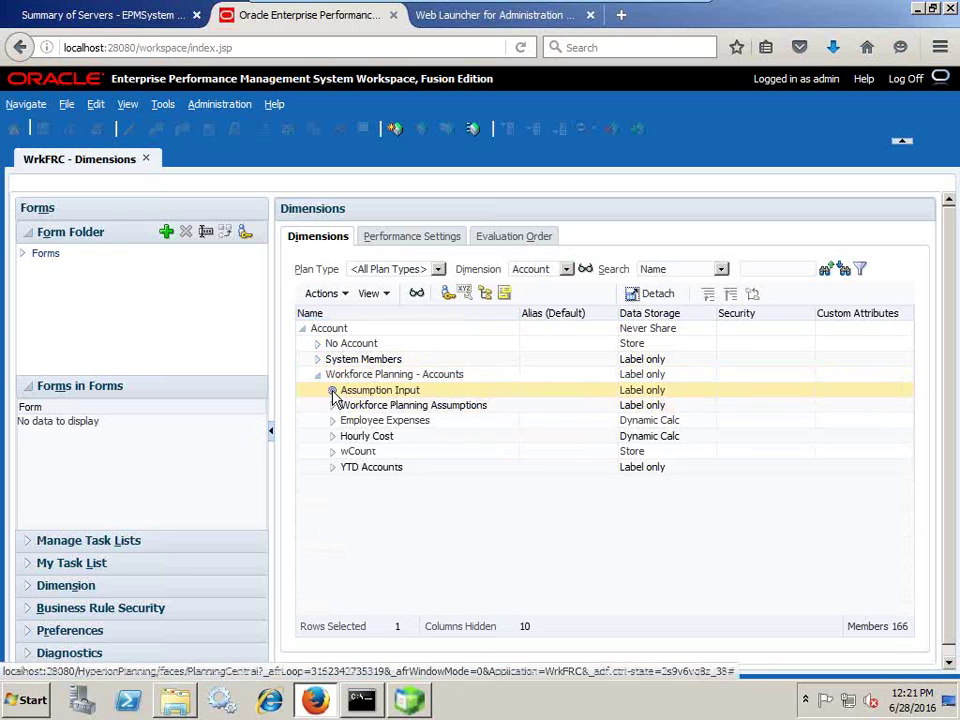
left_click(332, 390)
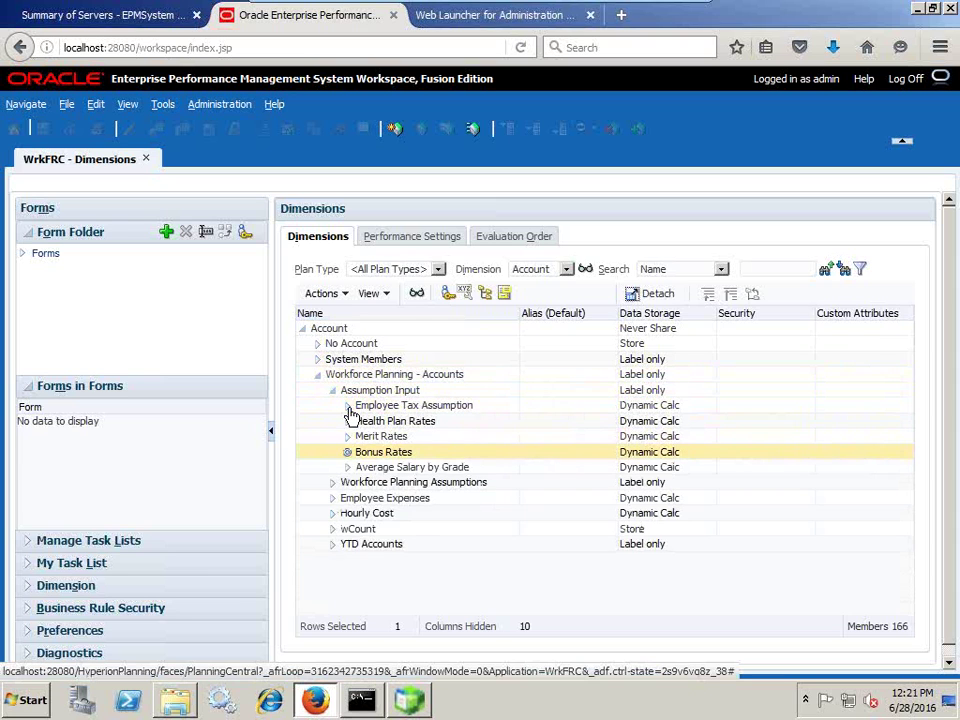
left_click(347, 452)
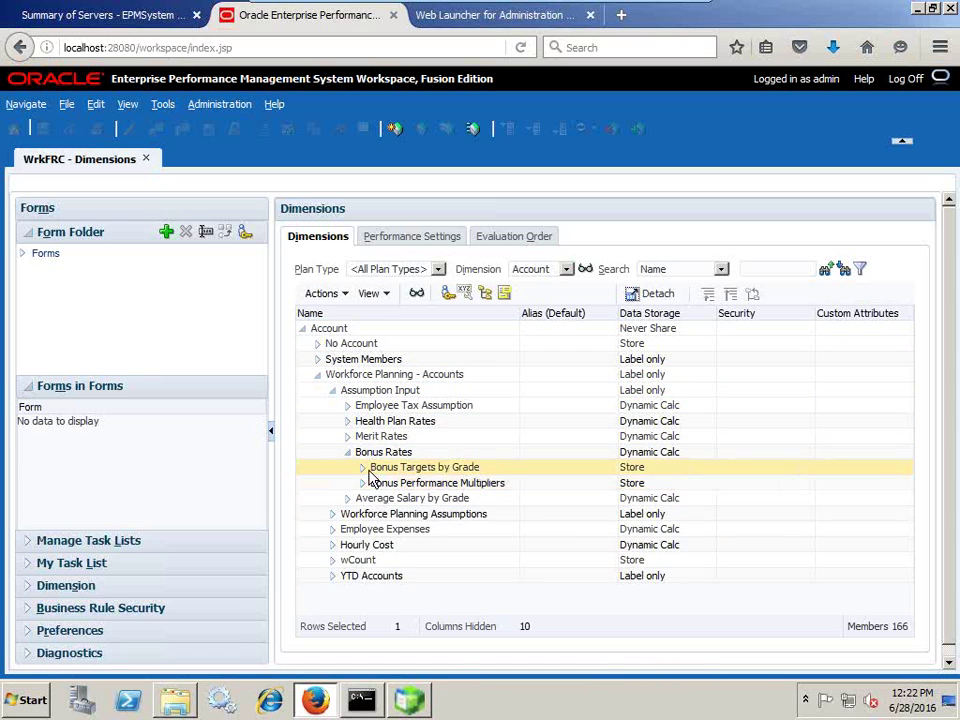
left_click(369, 470)
left_click(364, 470)
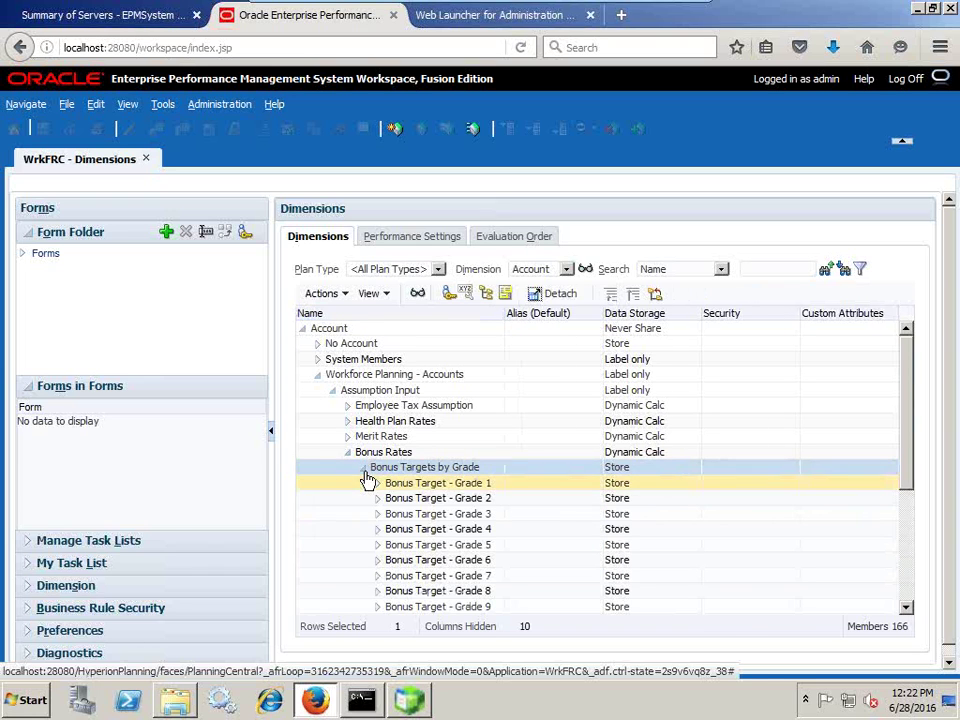
left_click(378, 484)
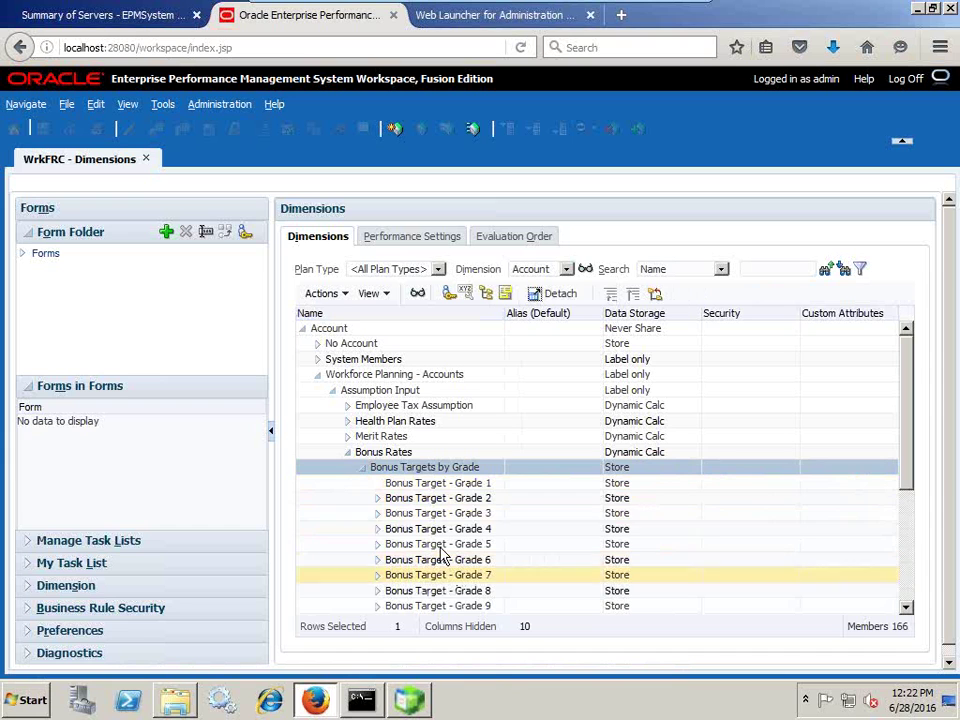
Collapse Bonus Rates and advance the slideshow to the Job dimension slide.
left_click(347, 452)
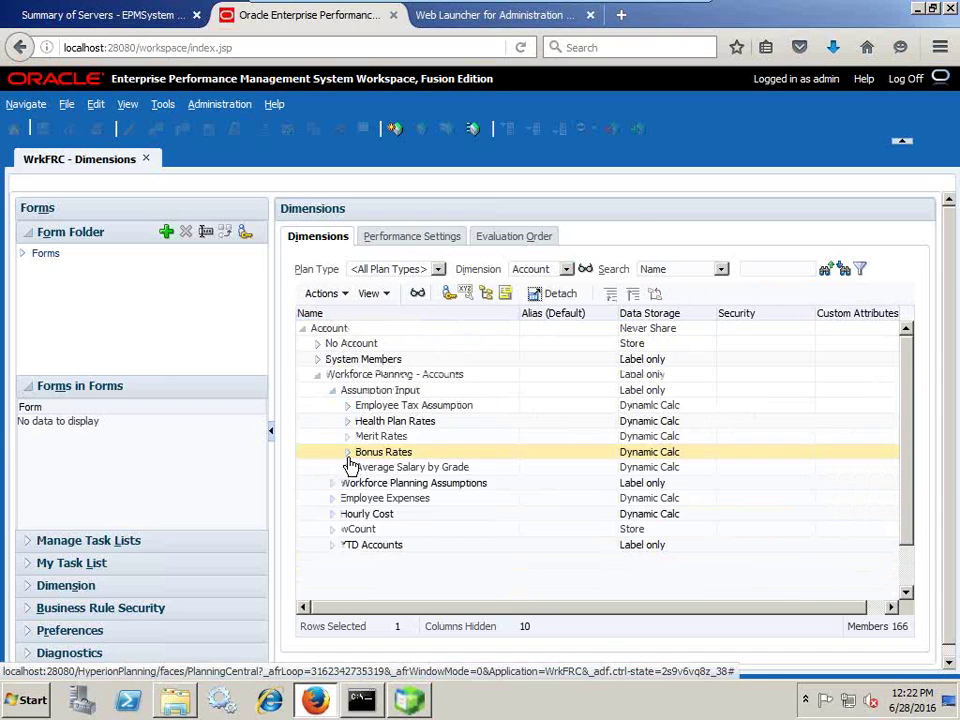
mouse_move(690, 10)
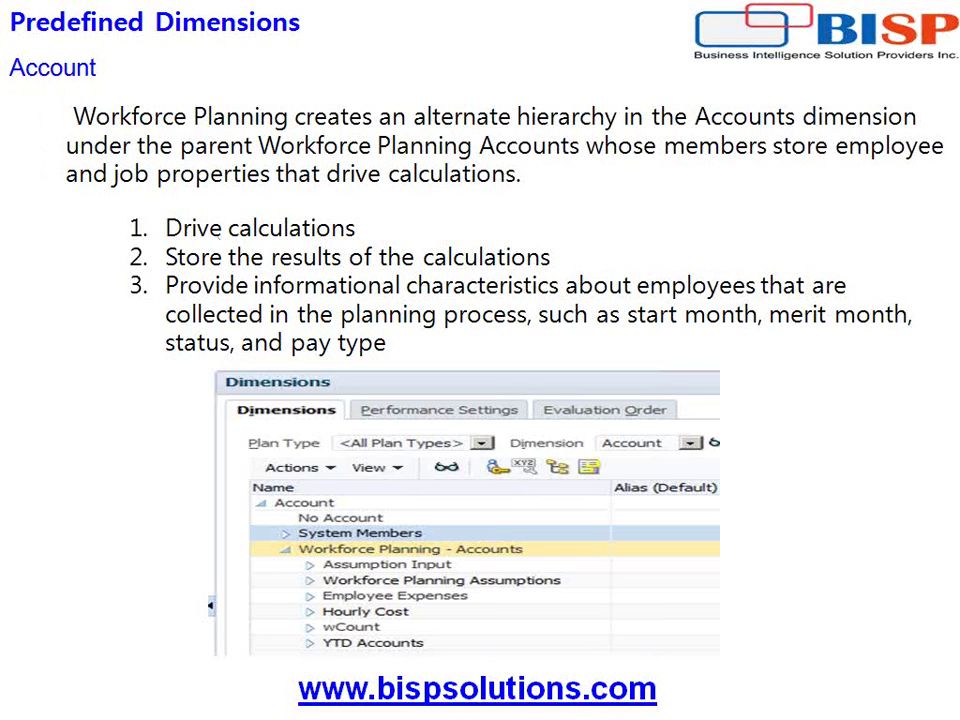
left_click(340, 270)
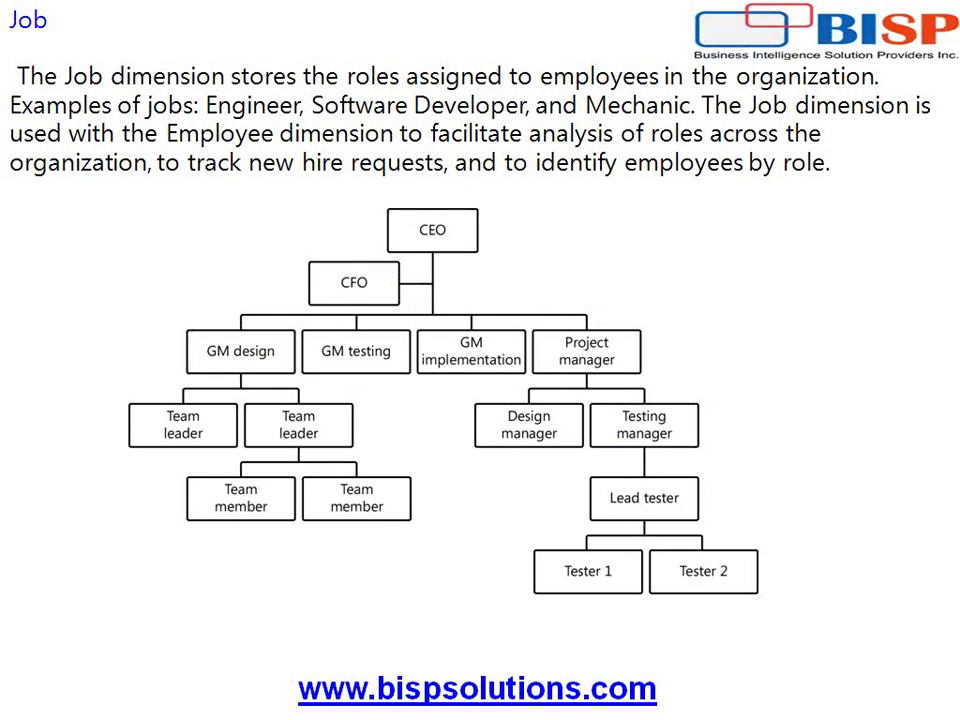
Advance to the Employee dimension slide, then return to the Planning dimensions page.
key("Page_Down")
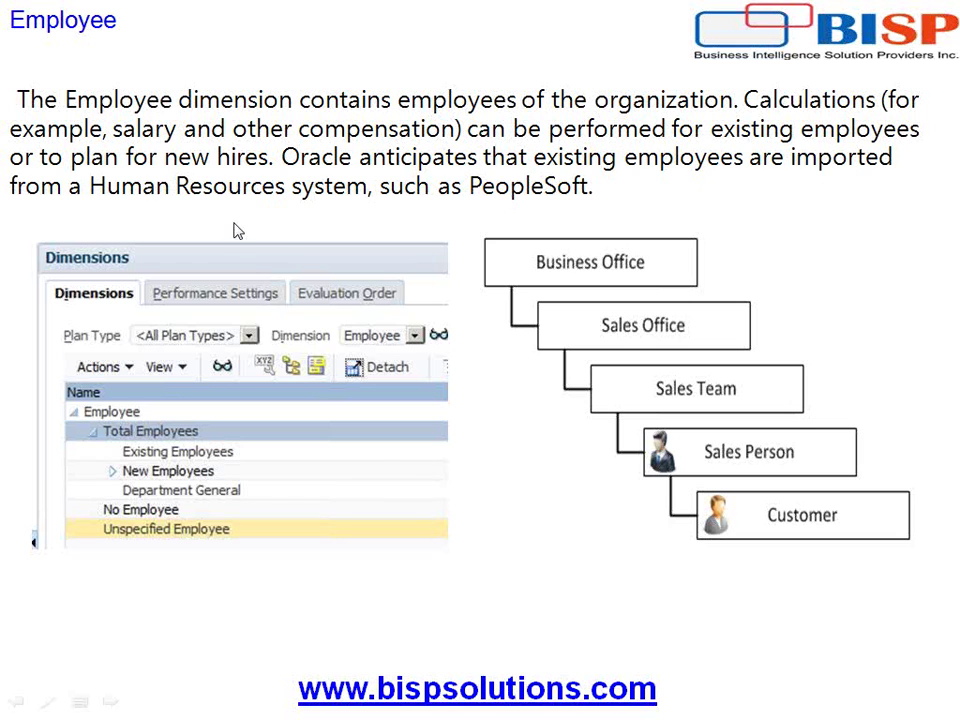
key("super")
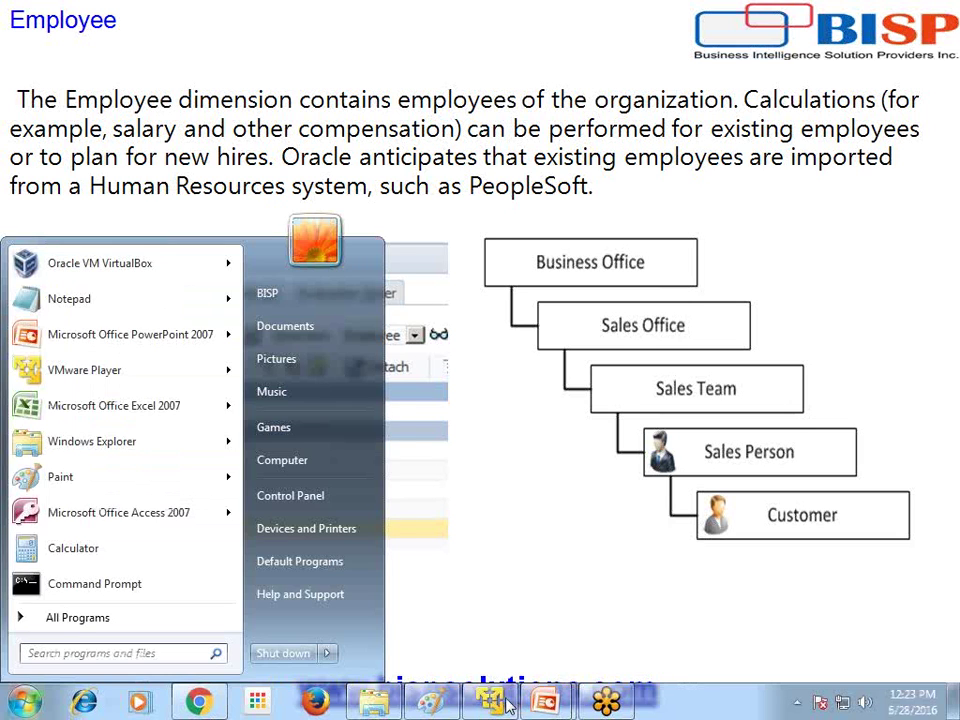
left_click(512, 707)
Switch the dimension list to Employee and expand Total Employees.
left_click(548, 270)
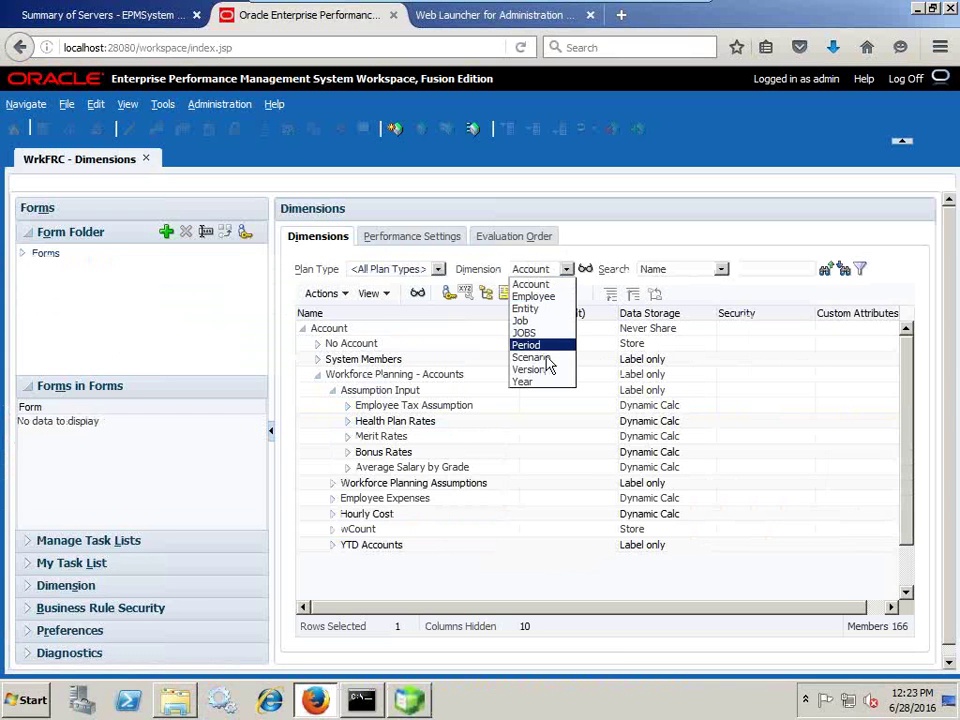
left_click(546, 297)
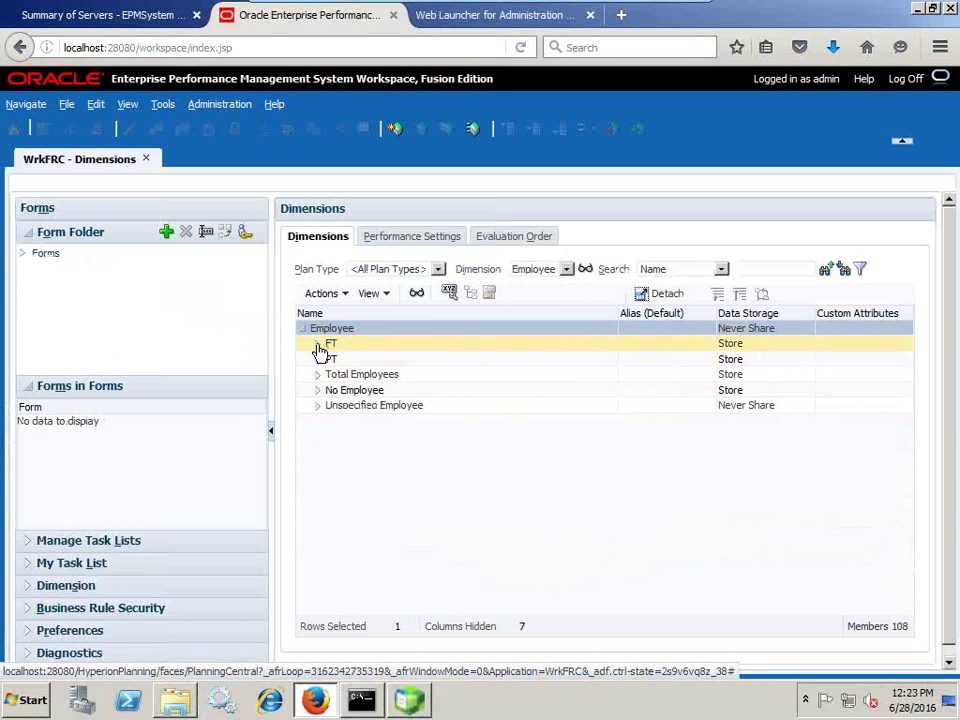
left_click(318, 374)
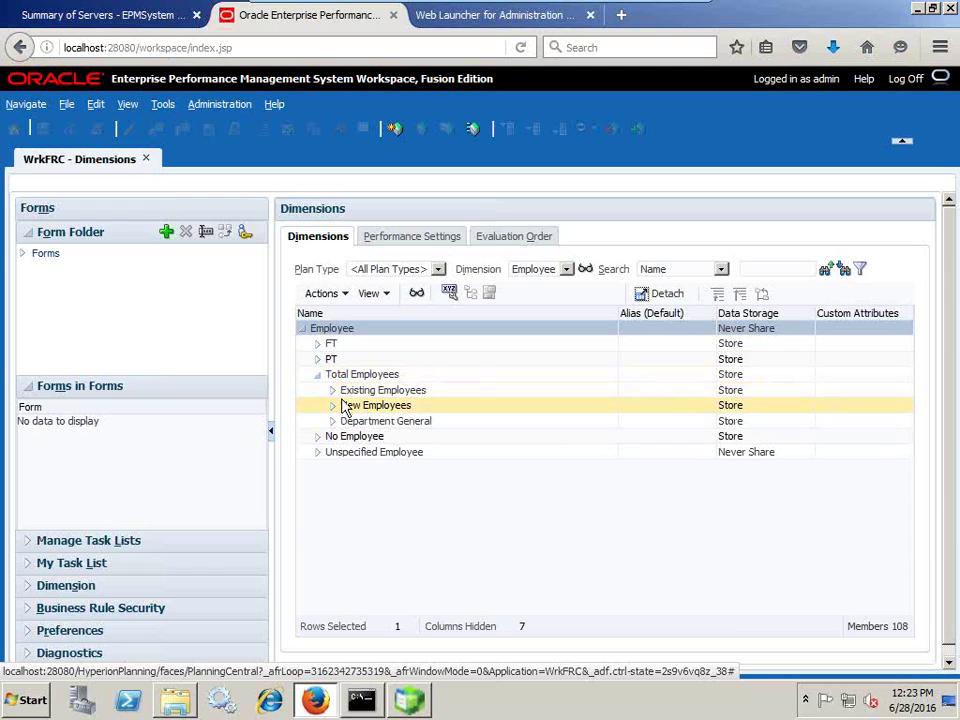
left_click(333, 391)
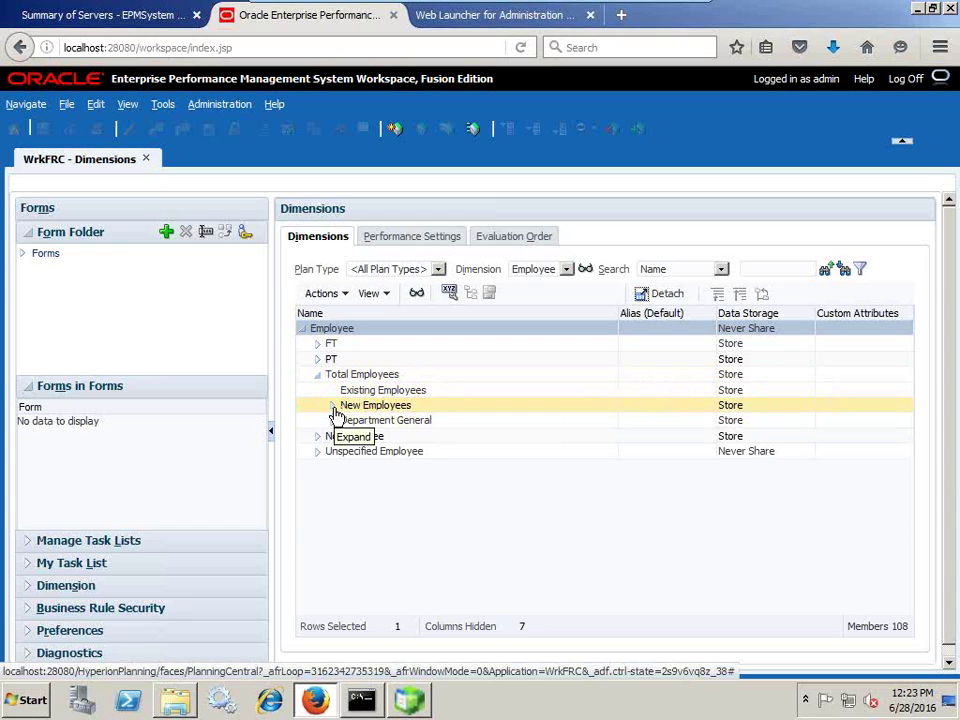
Expand and collapse New Employees, then advance to the Predefined Artifacts slide.
left_click(333, 406)
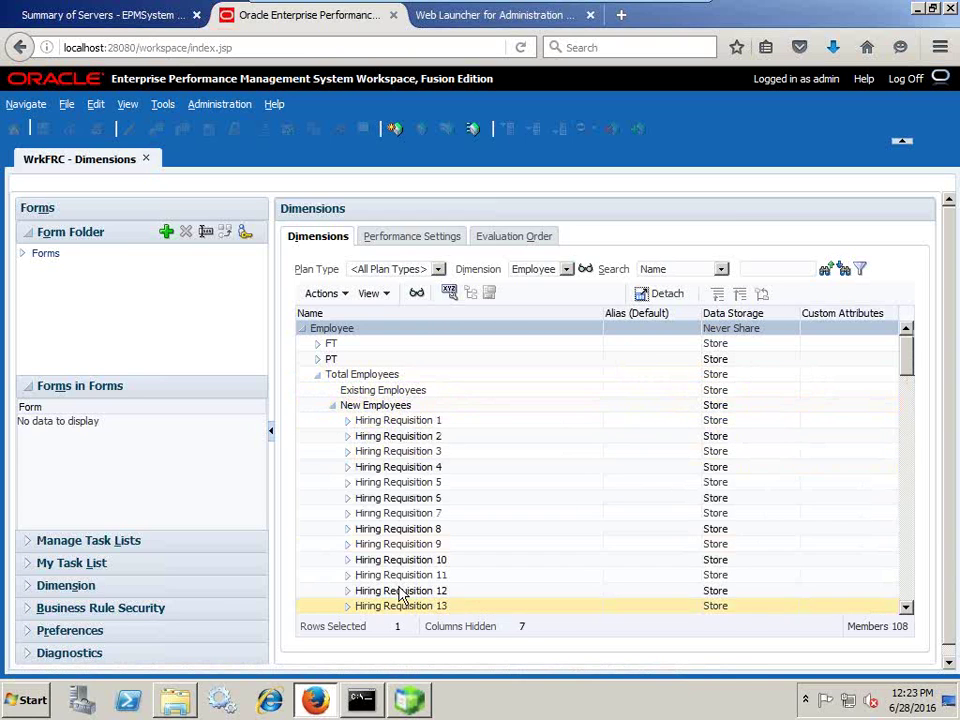
left_click(334, 406)
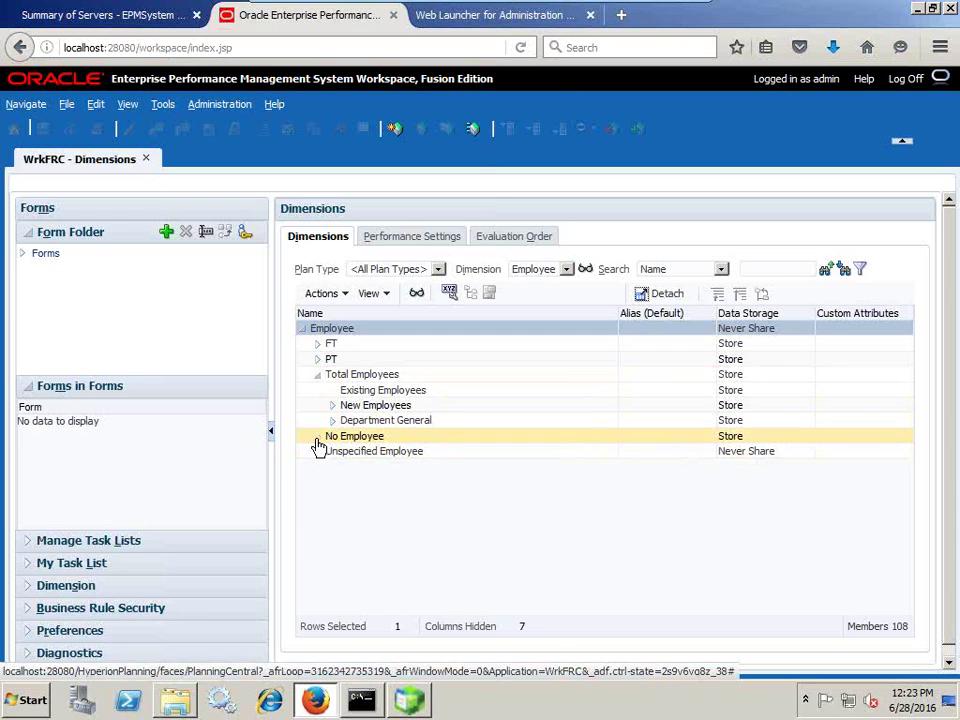
mouse_move(655, 8)
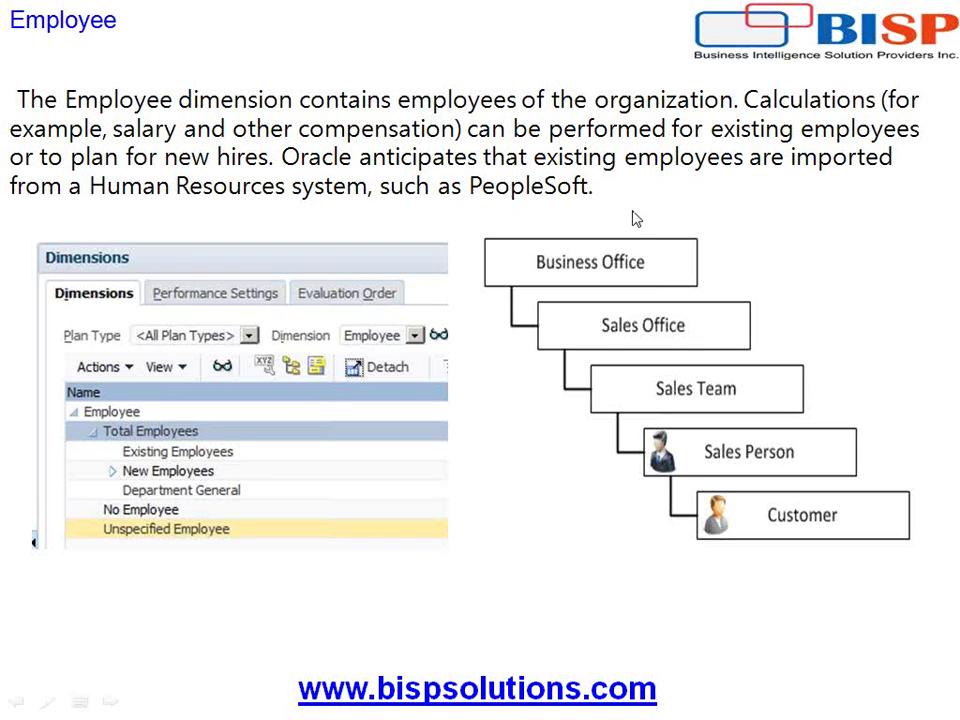
left_click(795, 355)
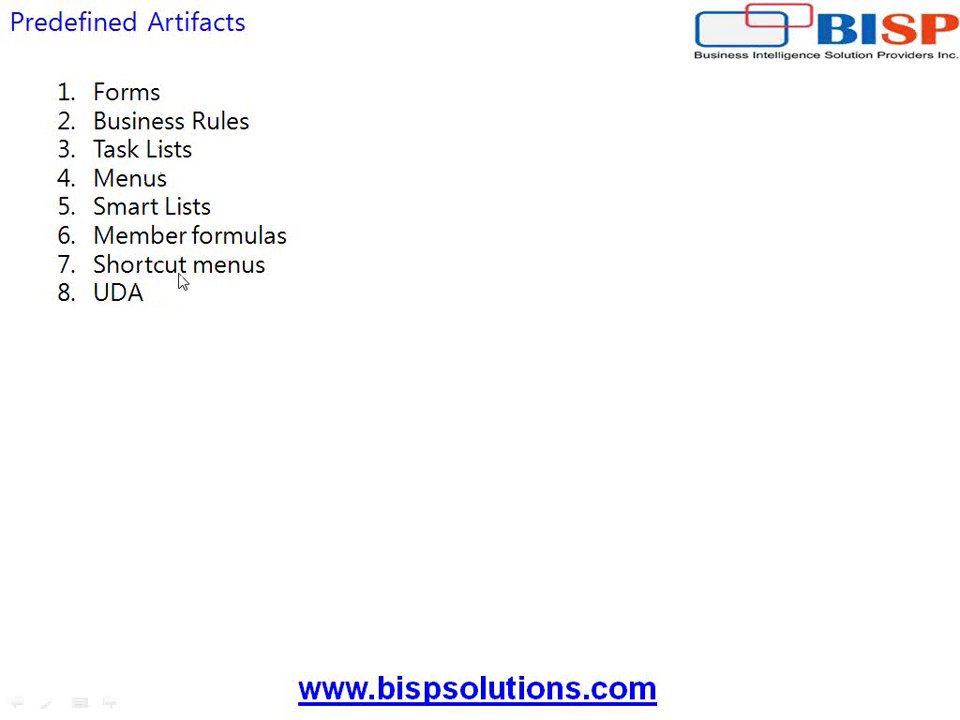
End the slideshow after Predefined Artifacts and switch back to the Planning workspace.
left_click(165, 348)
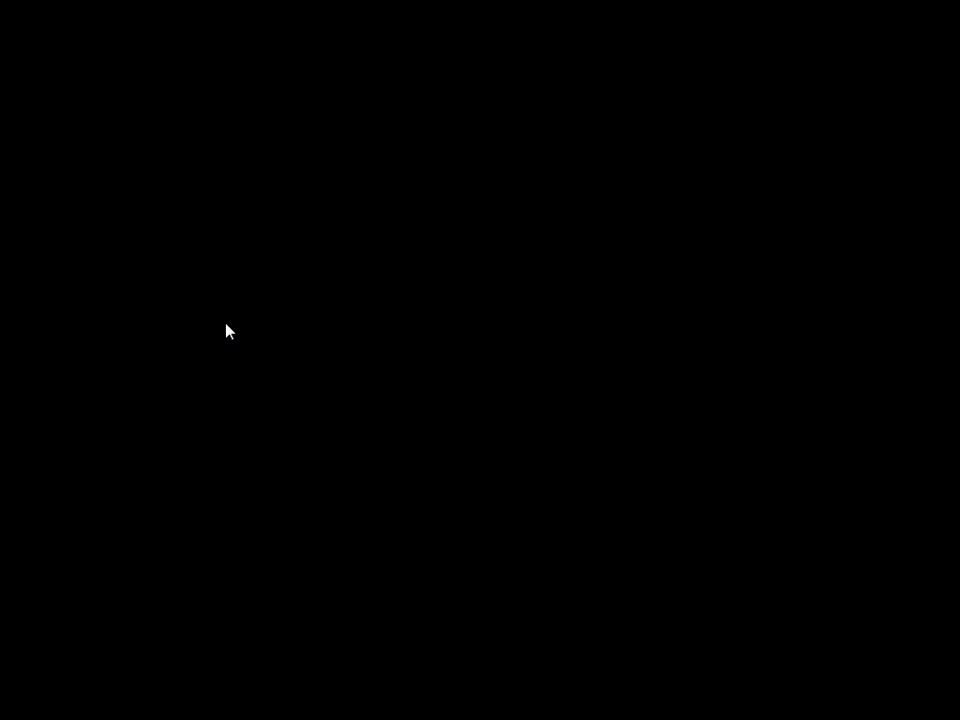
left_click(396, 275)
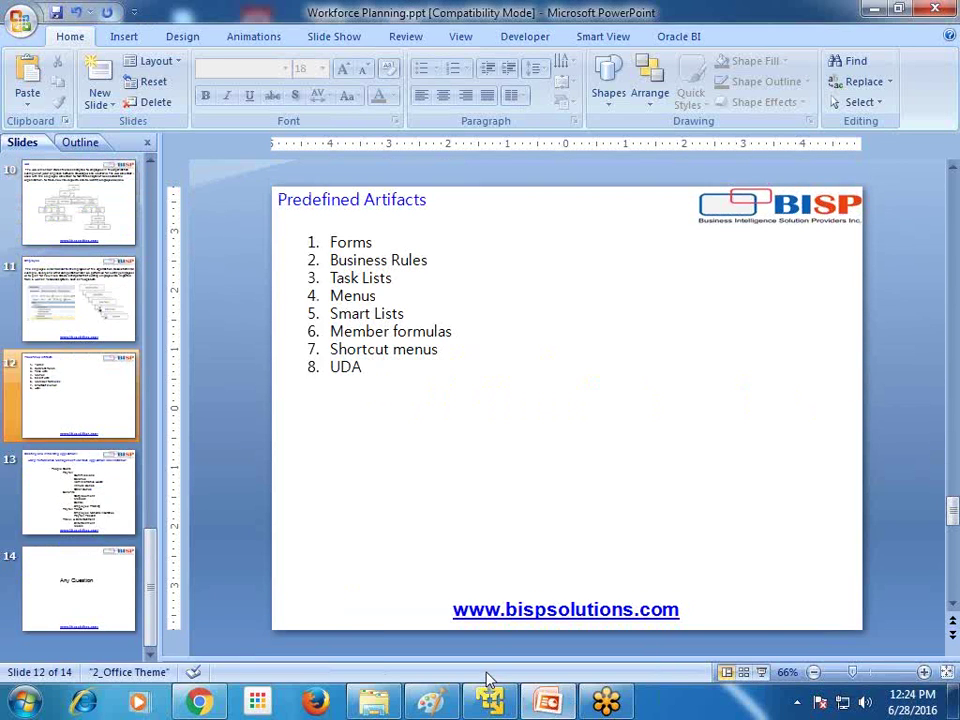
key("super")
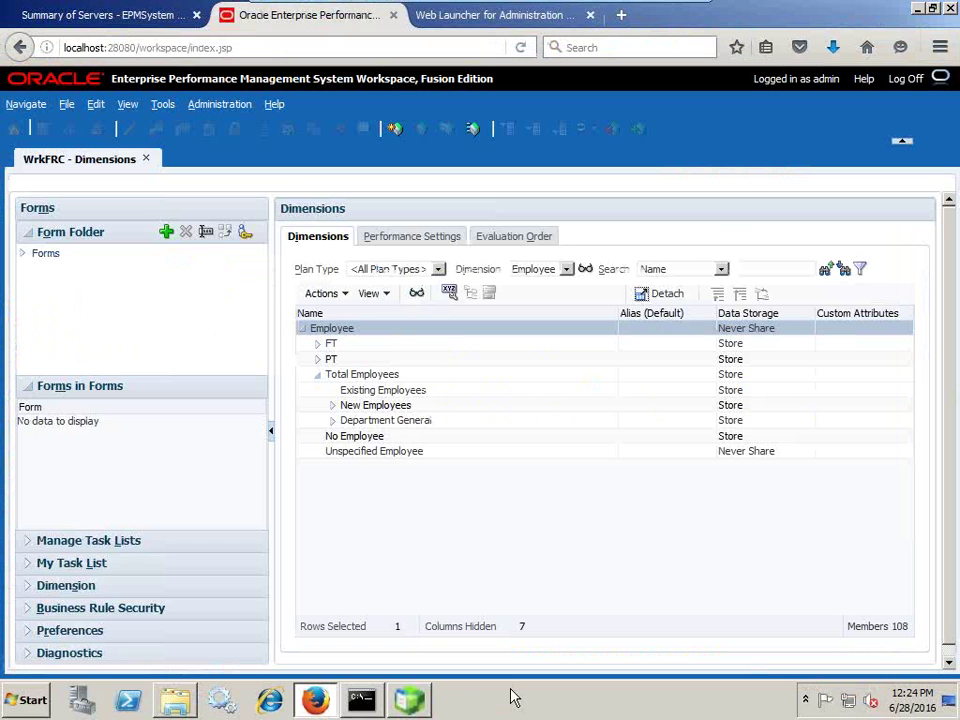
left_click(228, 104)
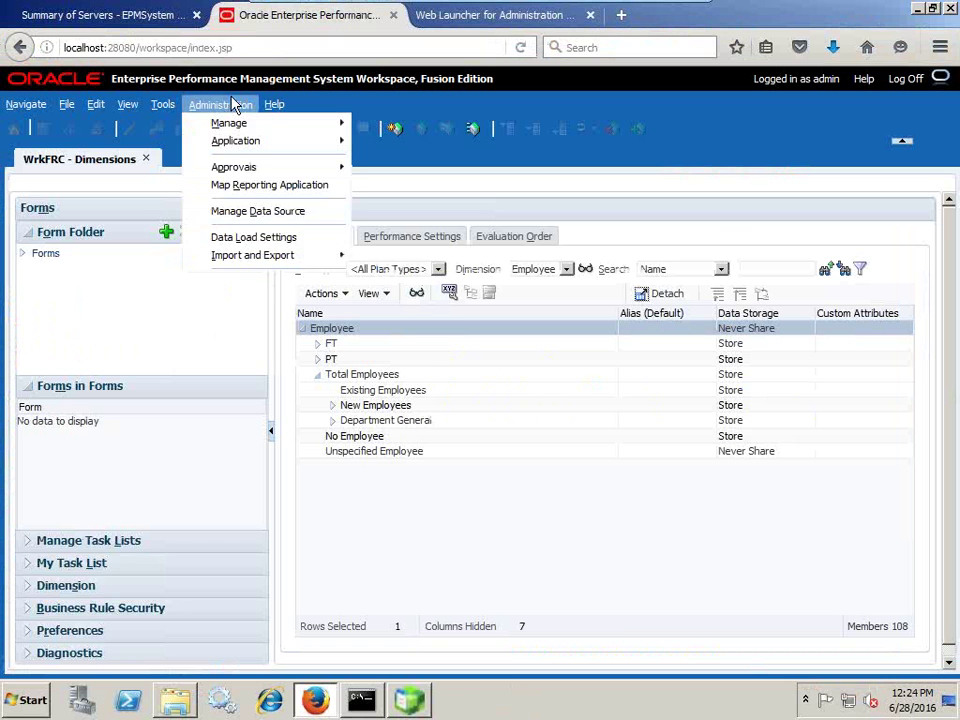
Open the WrkFRC task lists and expand the Forms, Workforce and Application Administration folders.
mouse_move(275, 128)
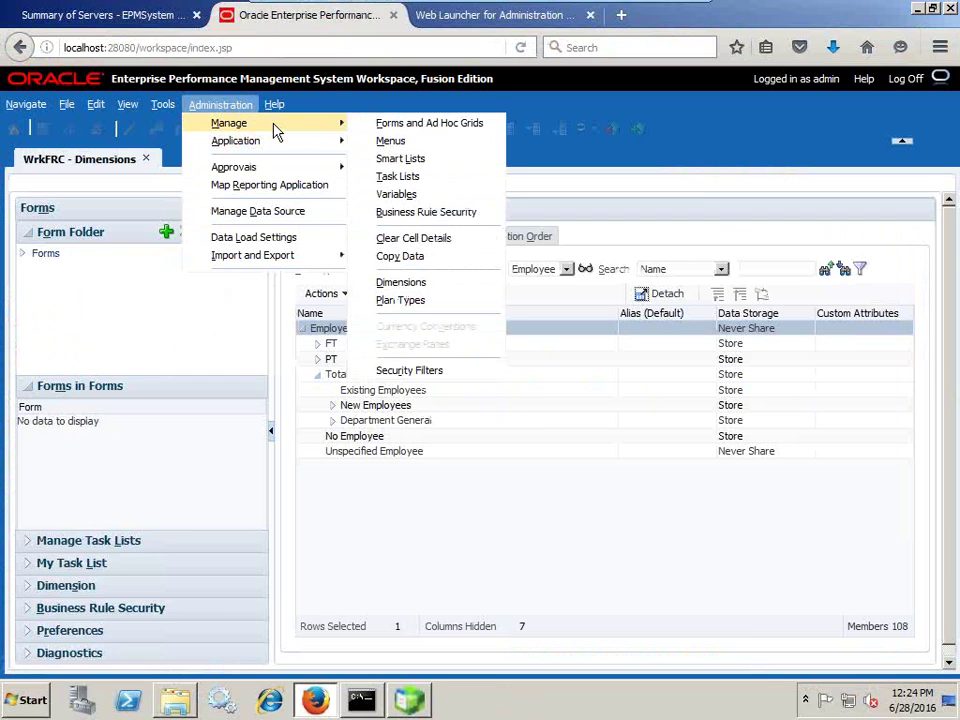
left_click(405, 177)
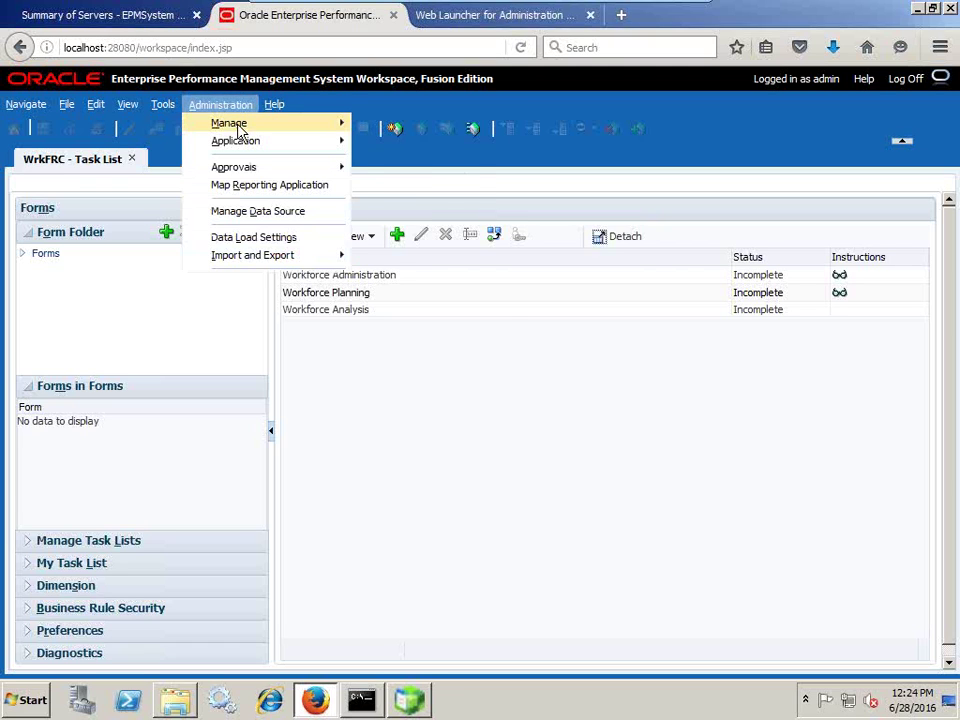
mouse_move(268, 128)
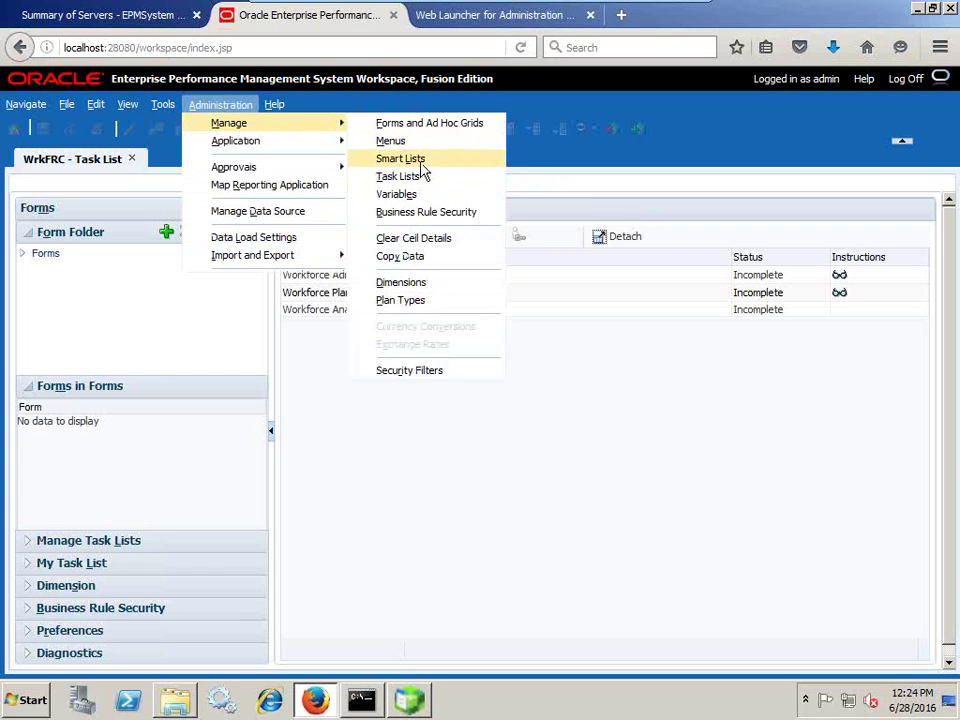
left_click(23, 255)
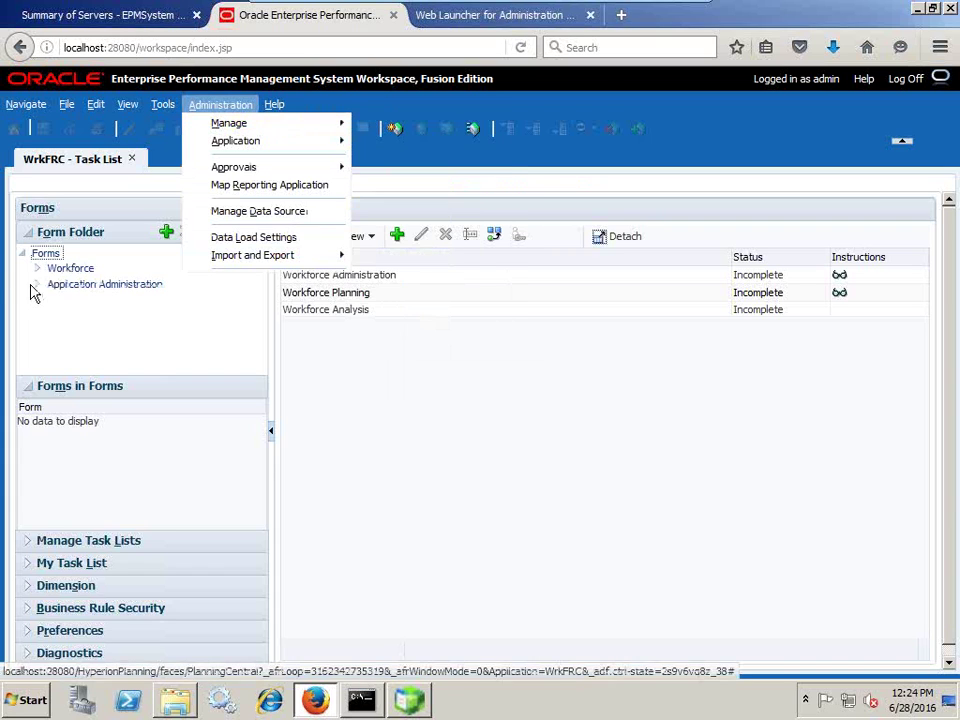
left_click(37, 268)
left_click(38, 299)
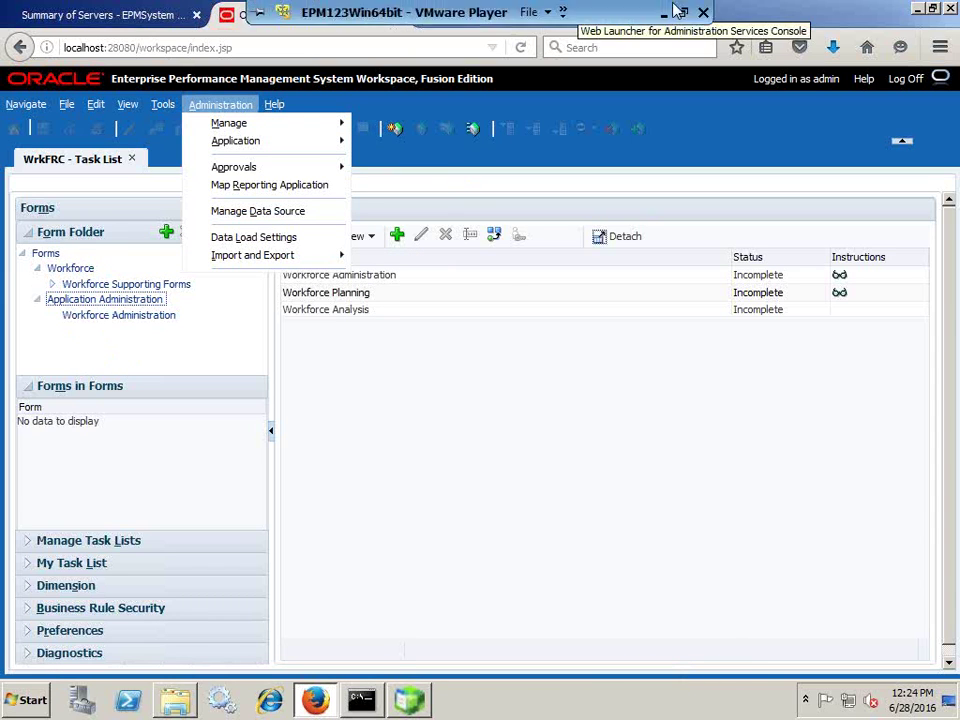
left_click(660, 14)
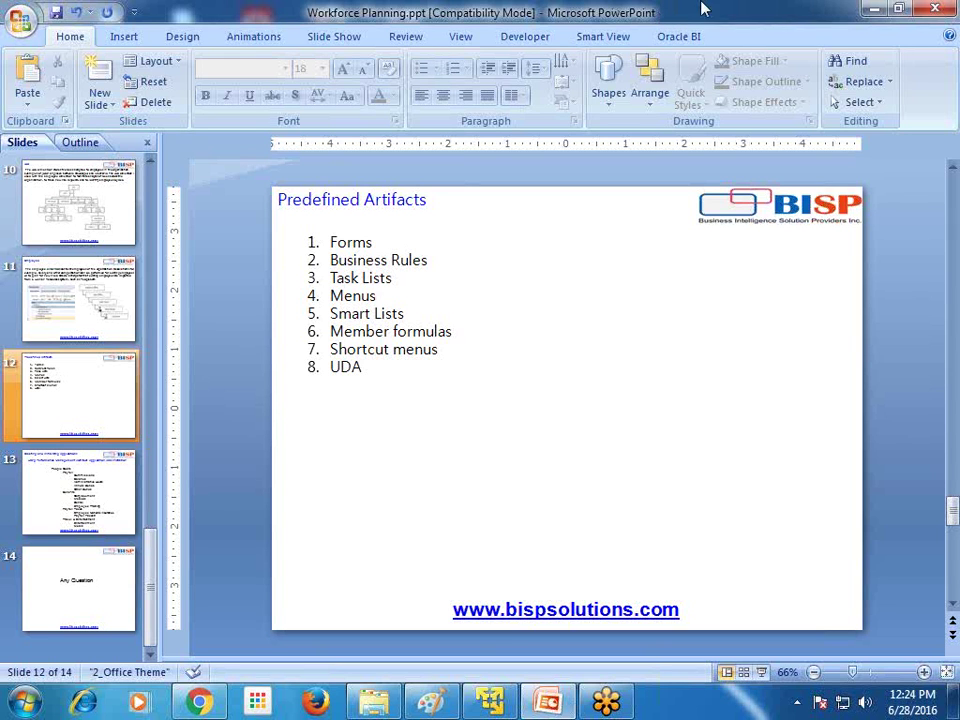
Scroll to slide 13, Creating and Initializing Applications, then return to the Planning workspace.
scroll(884, 252, "down", 1)
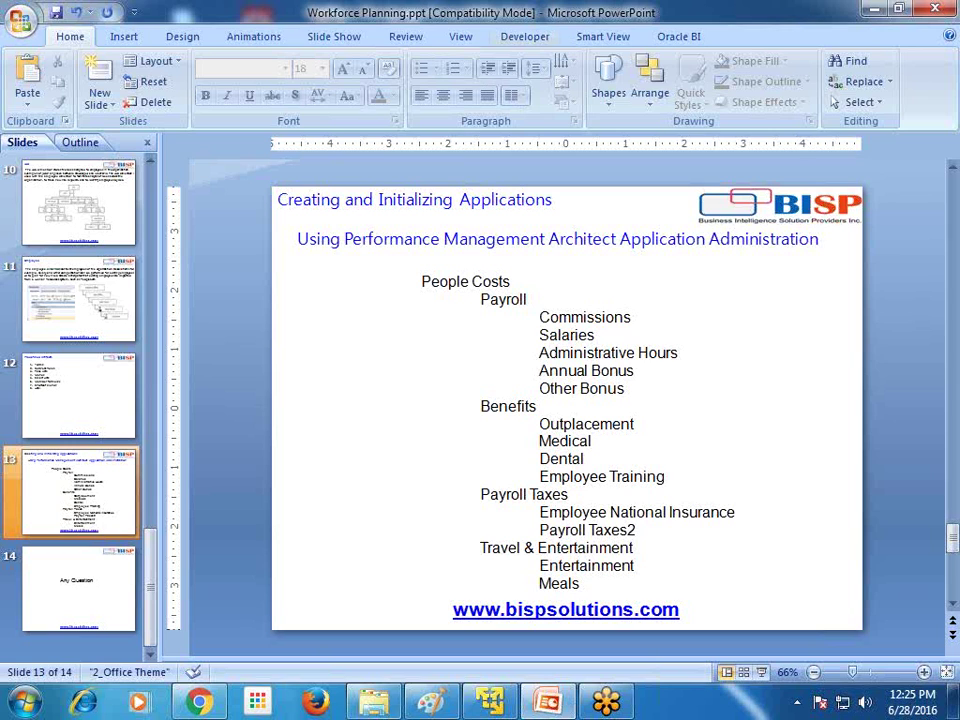
left_click(489, 703)
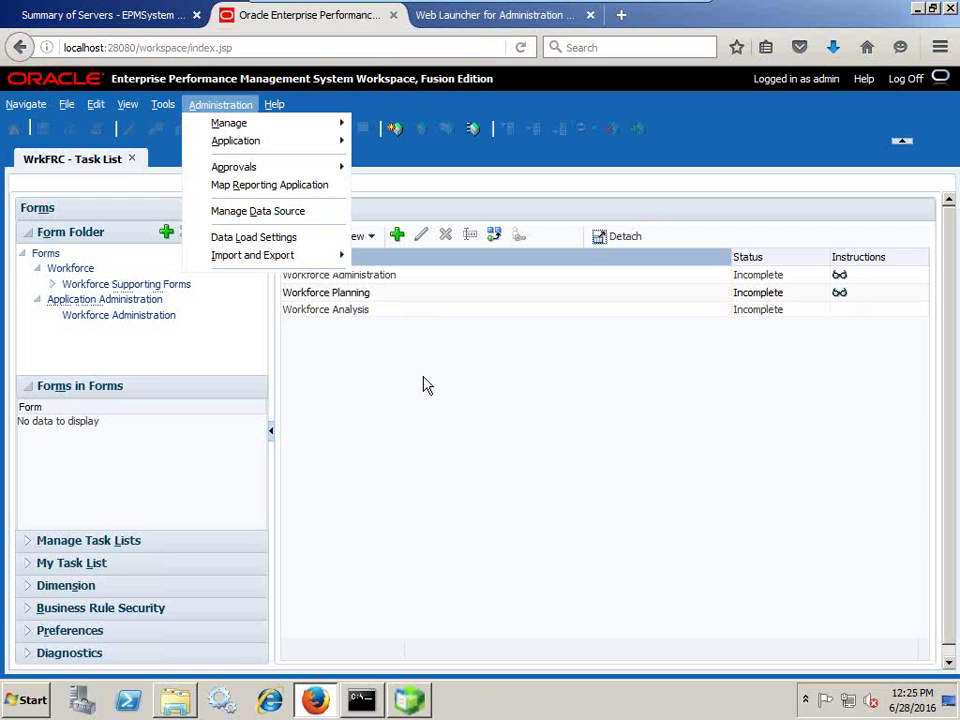
Launch the Command Prompt by searching 'cmd' in the Start menu.
left_click(357, 277)
left_click(14, 700)
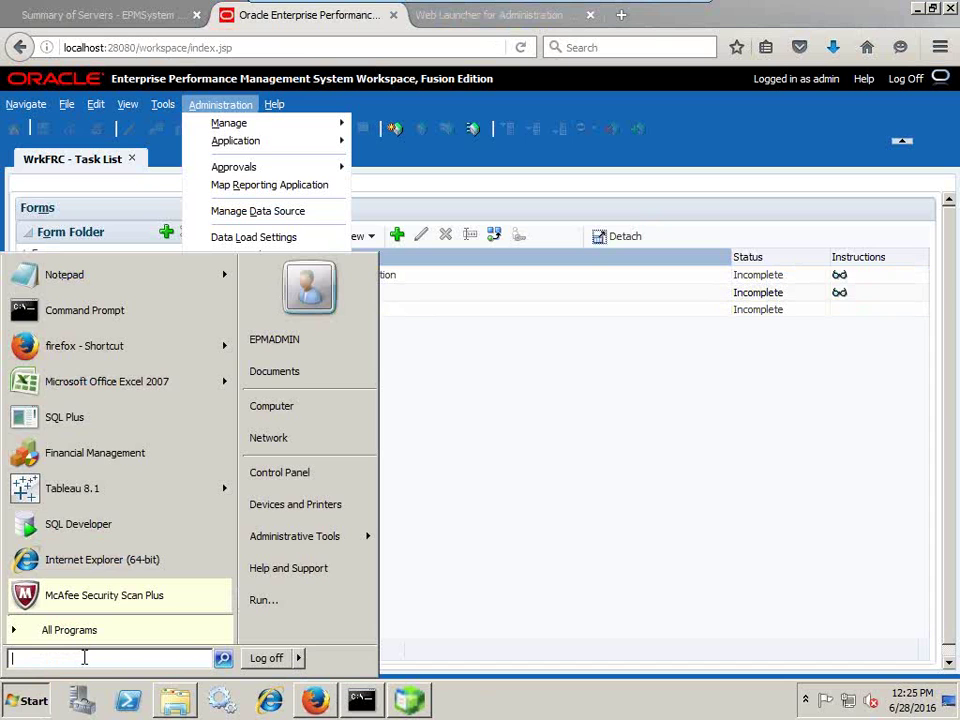
type("no")
key("BackSpace")
key("BackSpace")
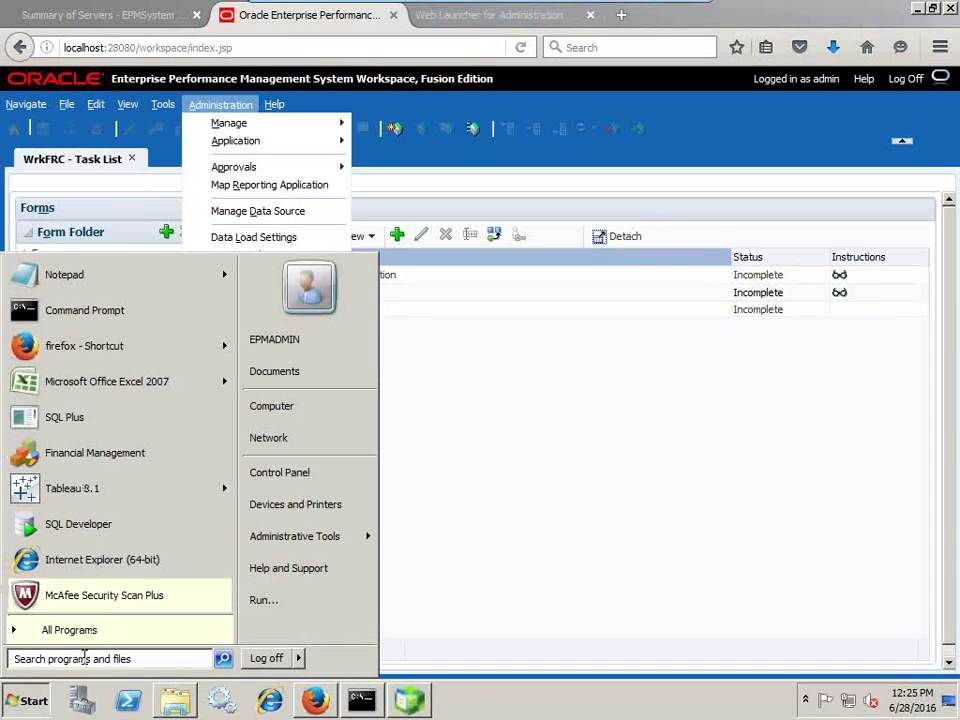
type("cmd")
key("Return")
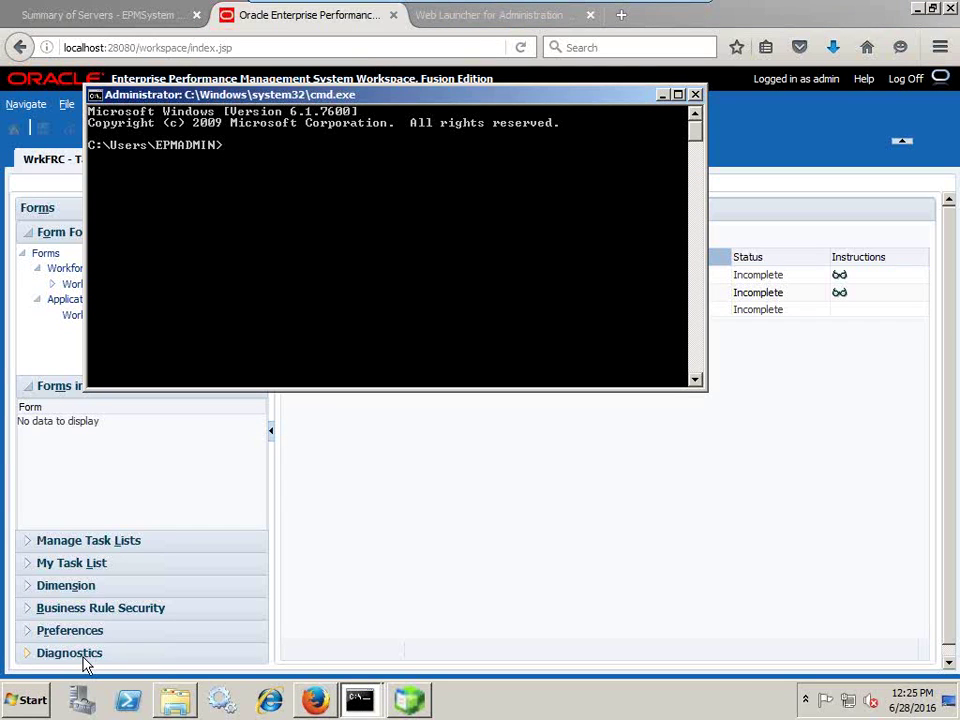
Run sqlplus with '/ as sysdba', hit ORA-12560, and close the console.
type("sqlplus")
key("Return")
type("/ as sysdba")
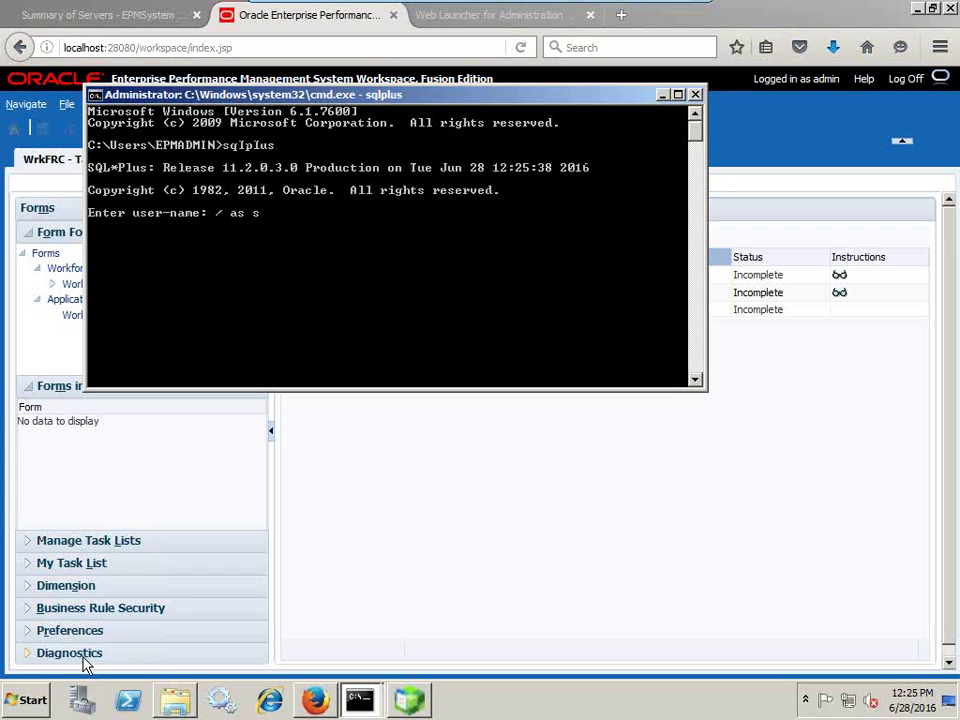
key("Return")
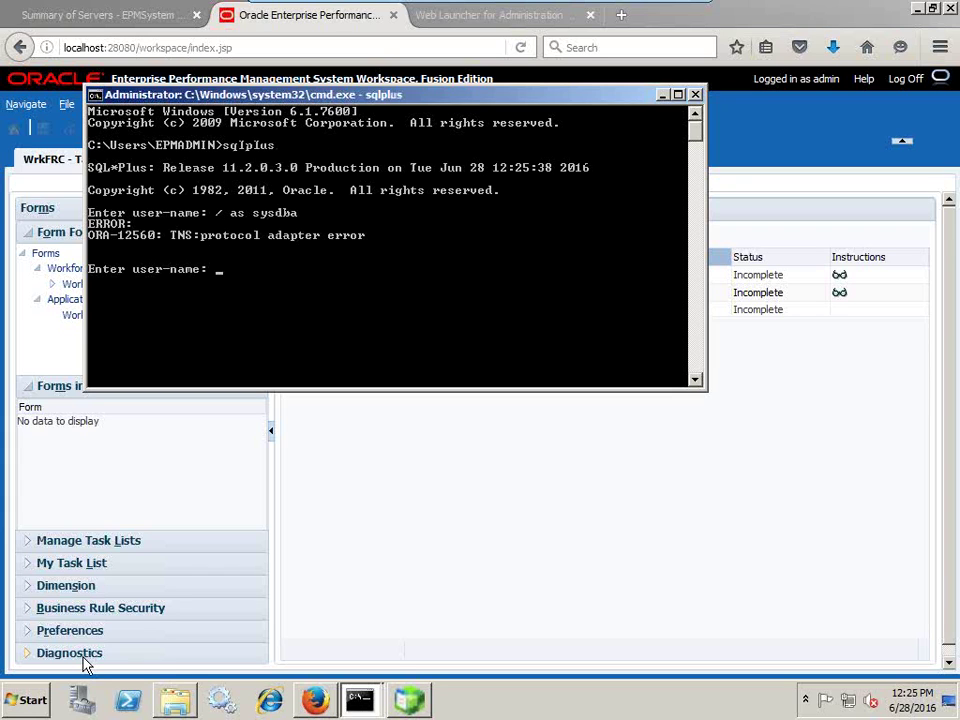
left_click(695, 94)
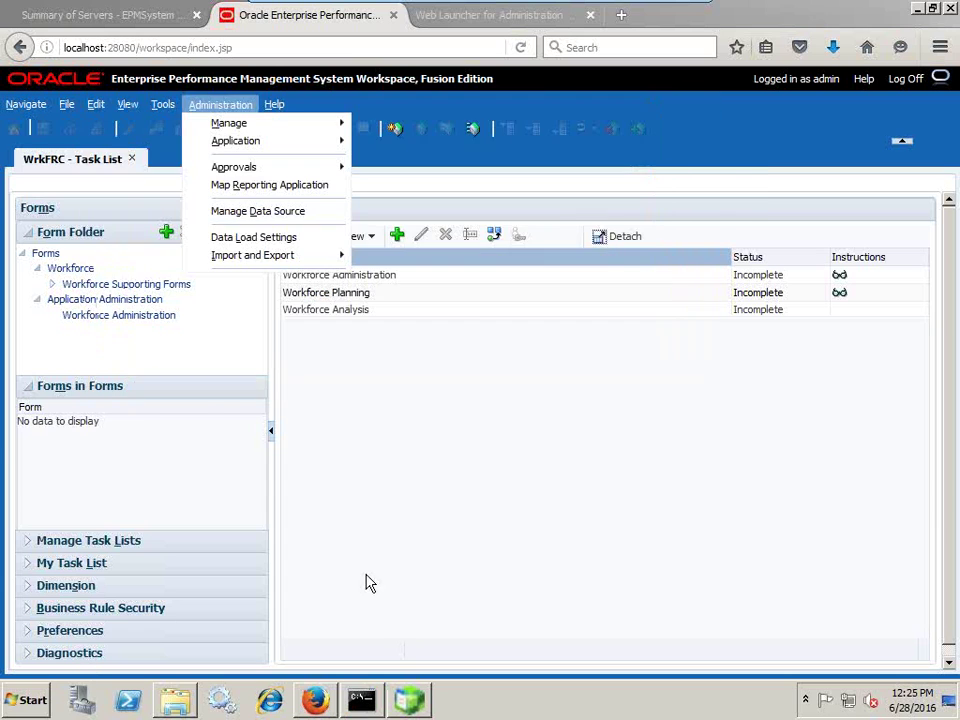
left_click(180, 692)
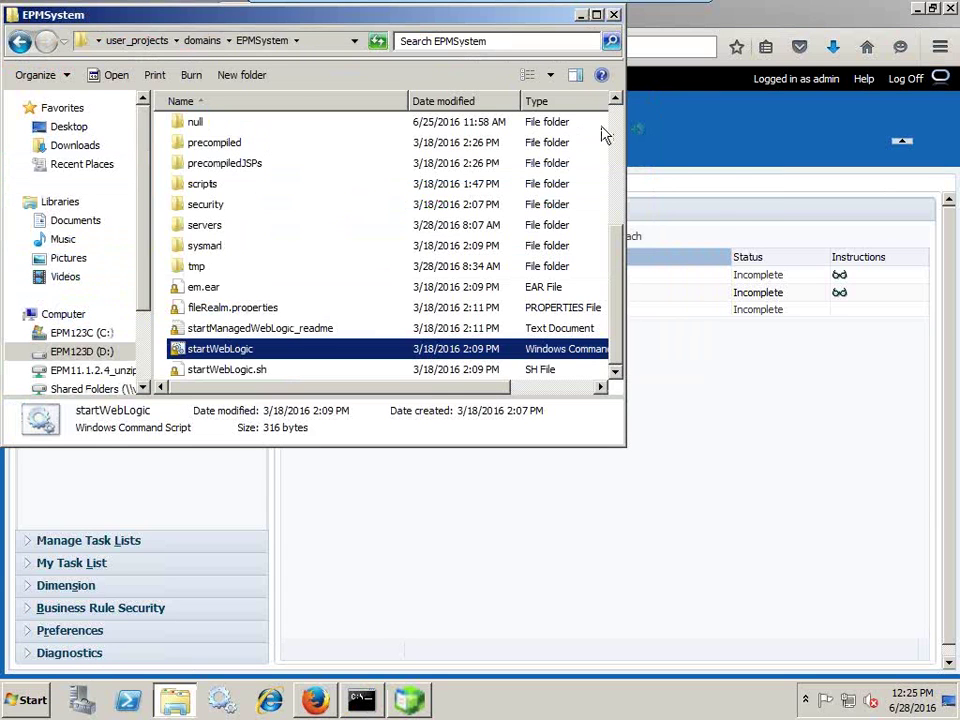
left_click(616, 124)
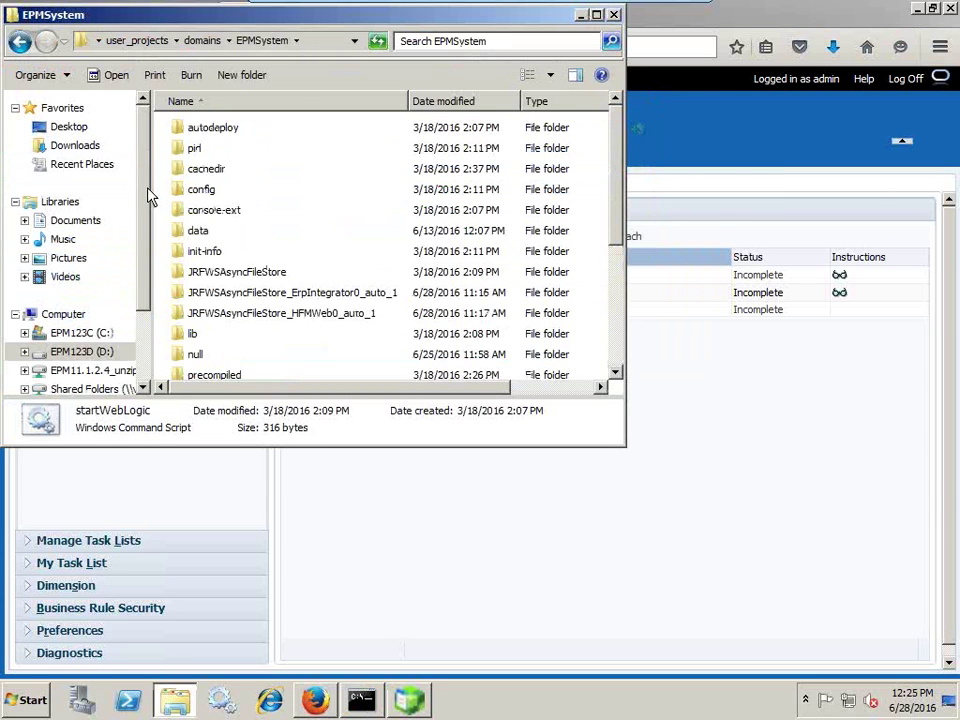
Browse to D:\app\EPMADMIN\product\11.2.0\dbhome_1\BIN and launch sqlplus from there.
left_click(90, 352)
left_click(238, 148)
double_click(230, 128)
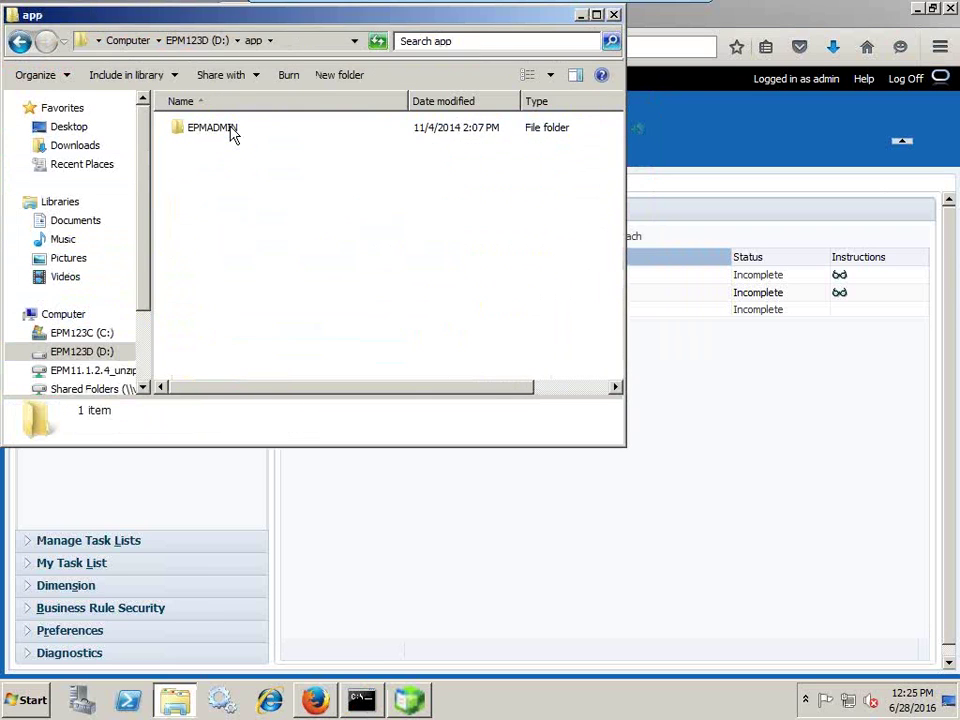
double_click(212, 128)
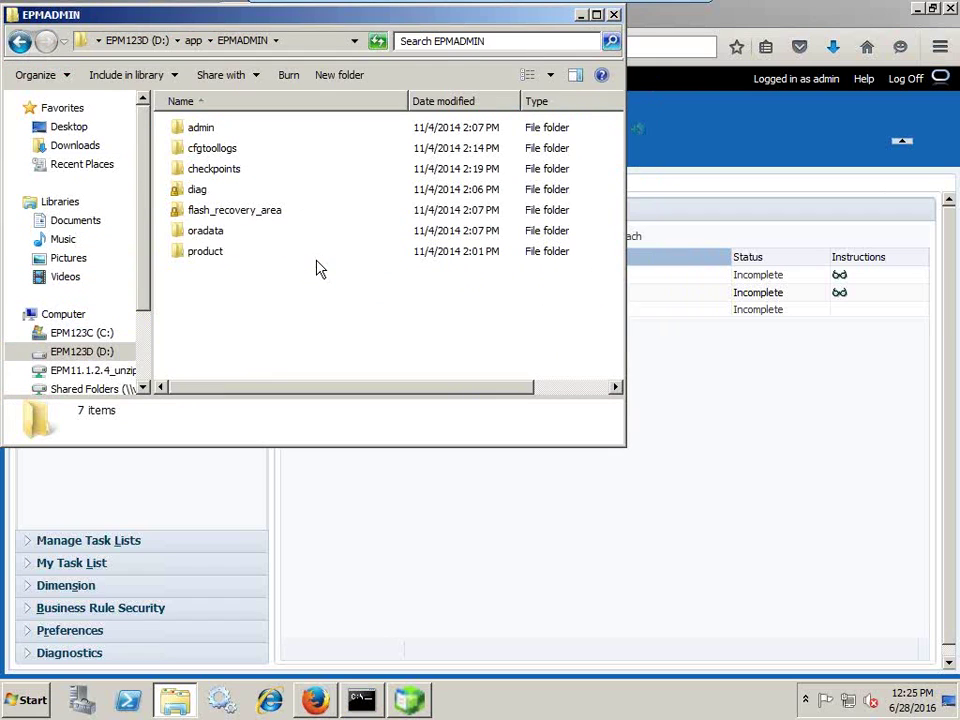
double_click(205, 253)
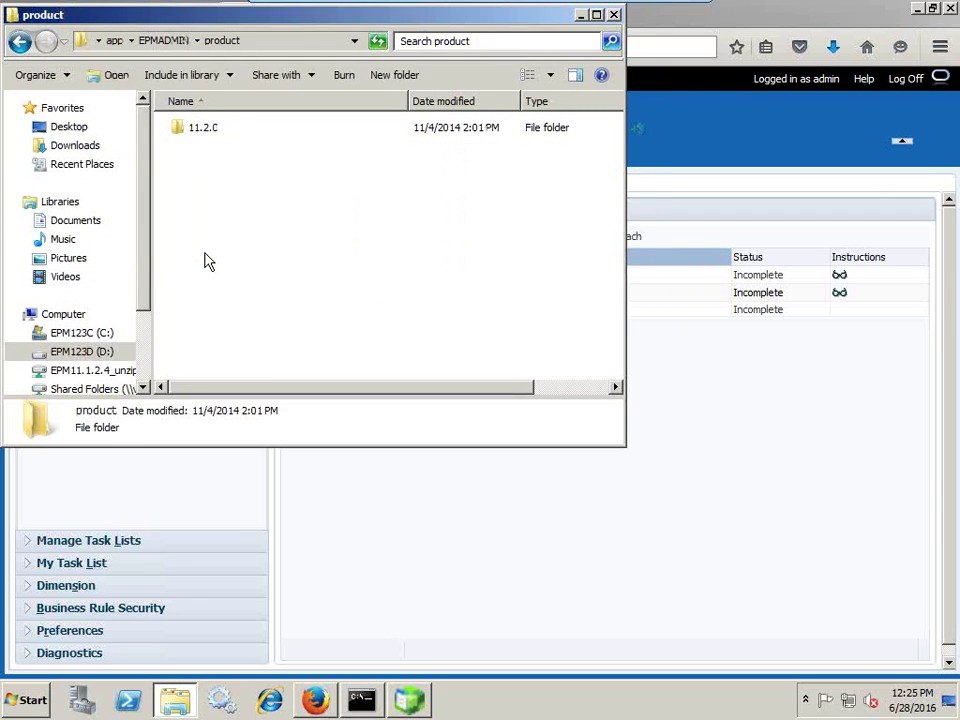
double_click(208, 133)
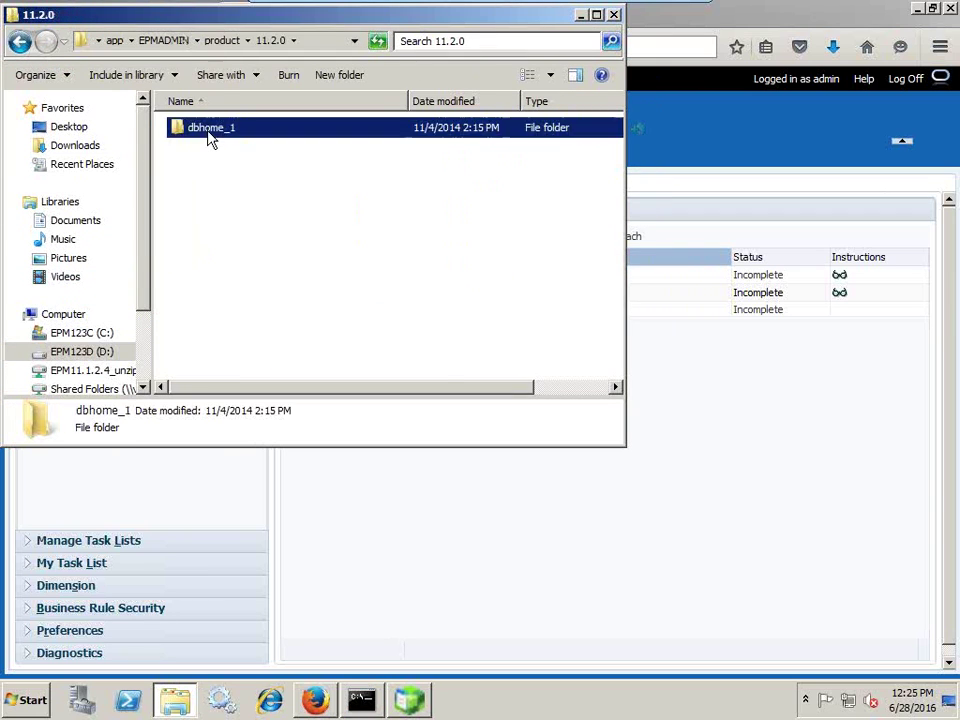
double_click(210, 130)
double_click(212, 215)
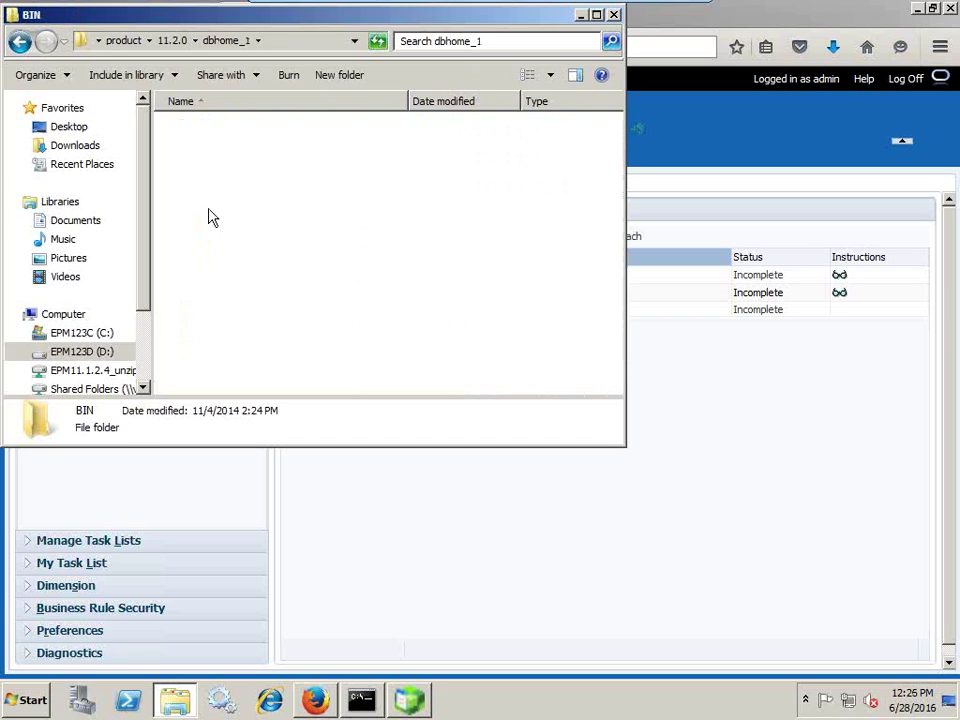
type("sqlplus")
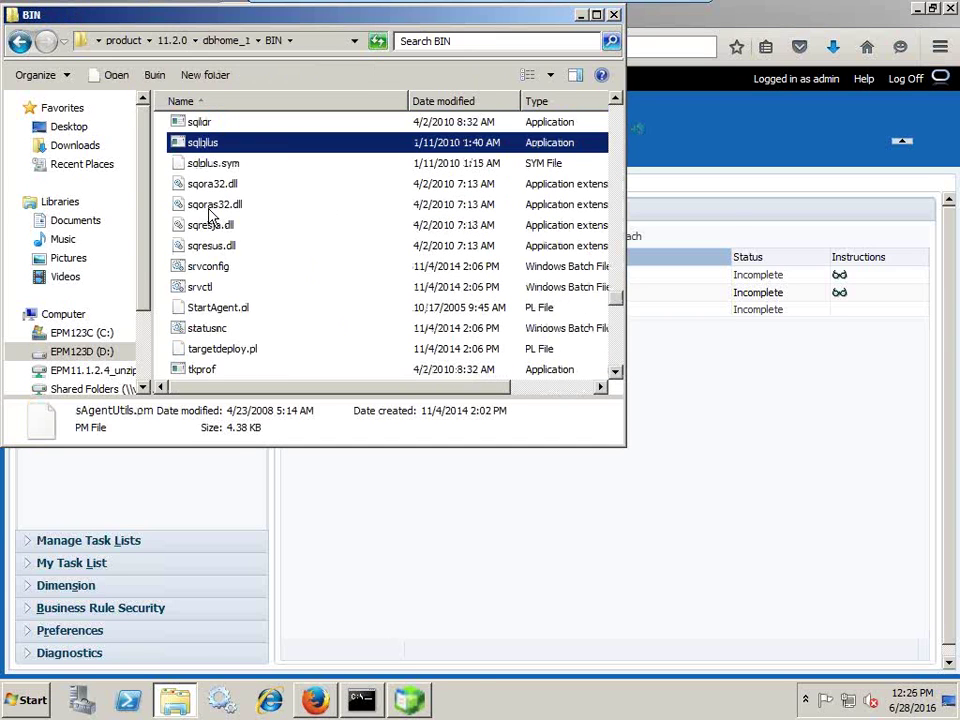
key("Return")
Connect to SQL*Plus with '/ as sysdba' and begin the CREATE command.
type("/")
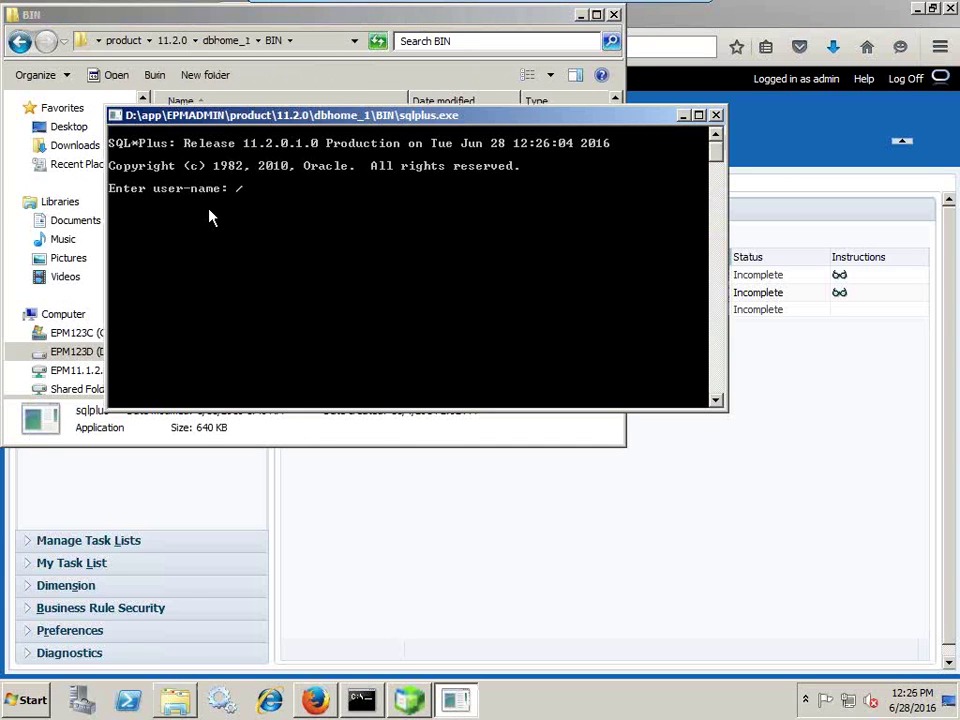
type(" as sysdba")
key("Return")
type("creta")
key("BackSpace")
key("BackSpace")
type("ae")
key("BackSpace")
Create user wfapp1 with a password and grant it dba, connect and create session.
type("te ")
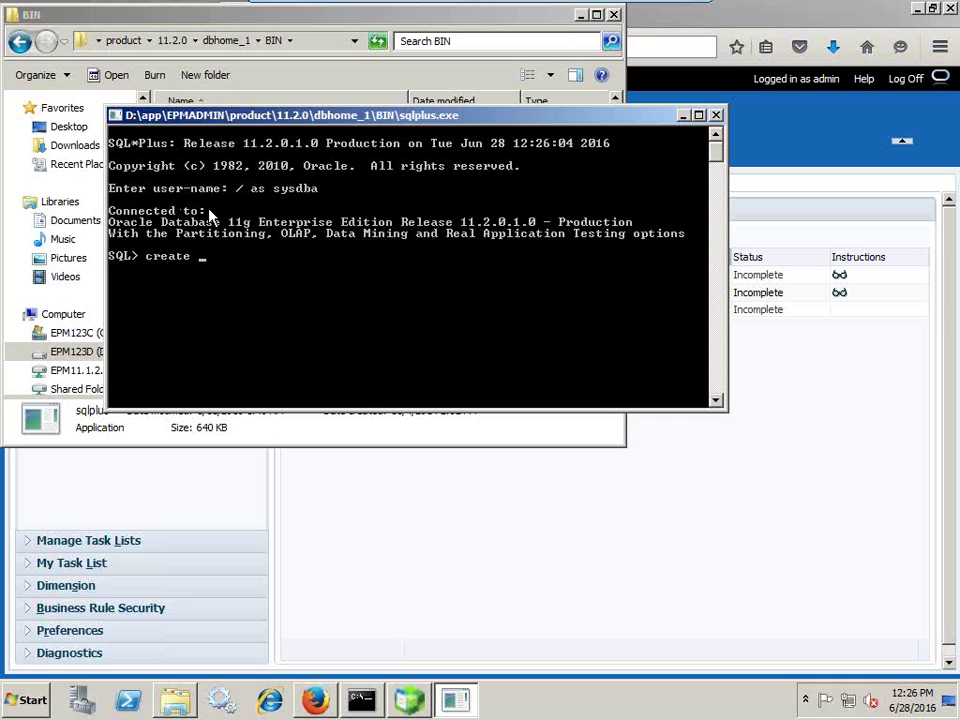
type("user ")
type("wfuser")
key("BackSpace")
key("BackSpace")
key("BackSpace")
key("BackSpace")
type("app1 identif")
key("BackSpace")
type("entified by password;")
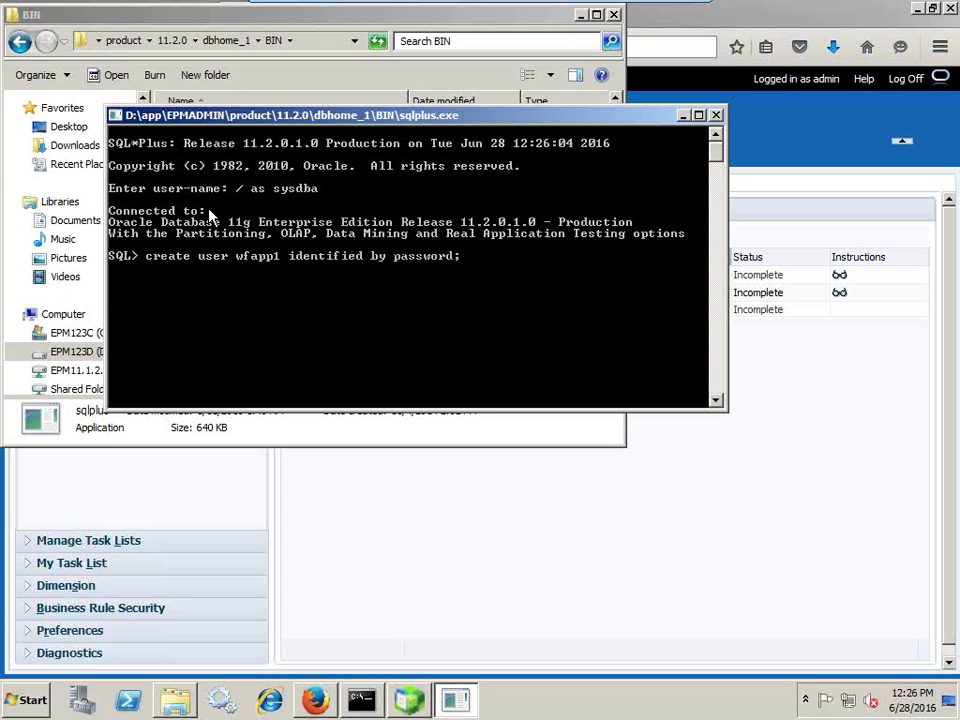
key("Return")
type("grant dba,connect,create session to wfapp1;")
key("Return")
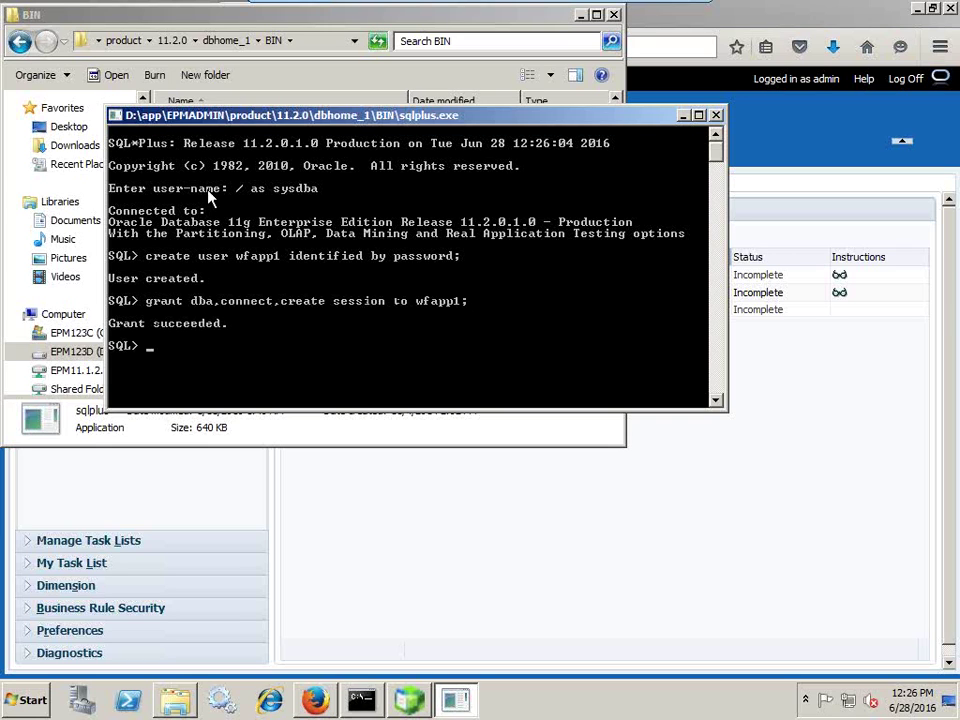
Close the administration options and WrkFRC task list, then open the Application Library.
left_click(800, 15)
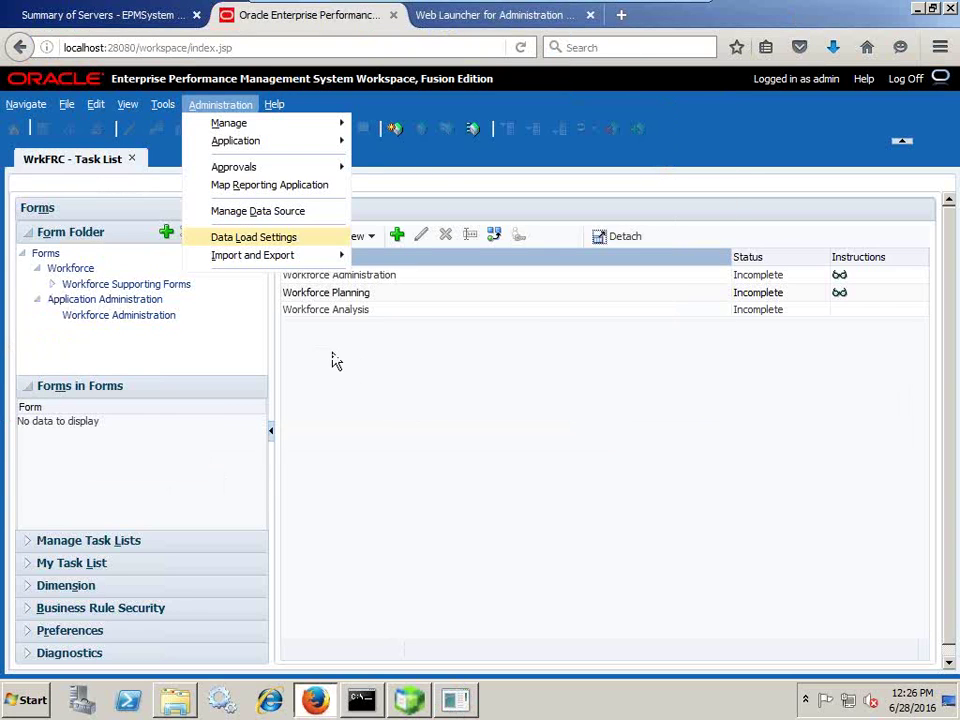
left_click(132, 159)
left_click(132, 159)
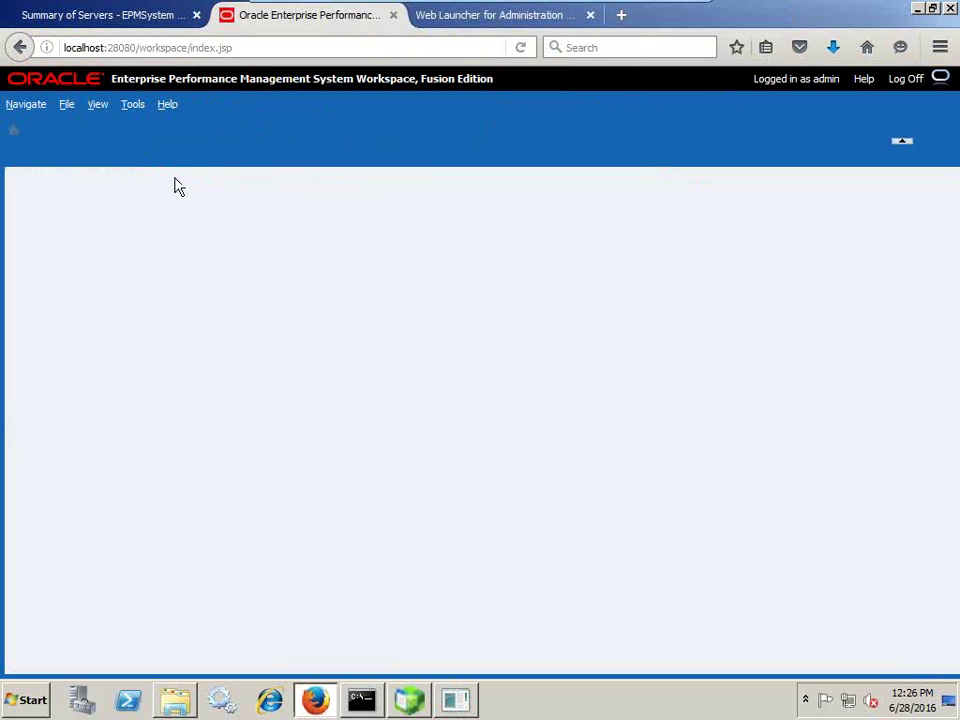
left_click(27, 107)
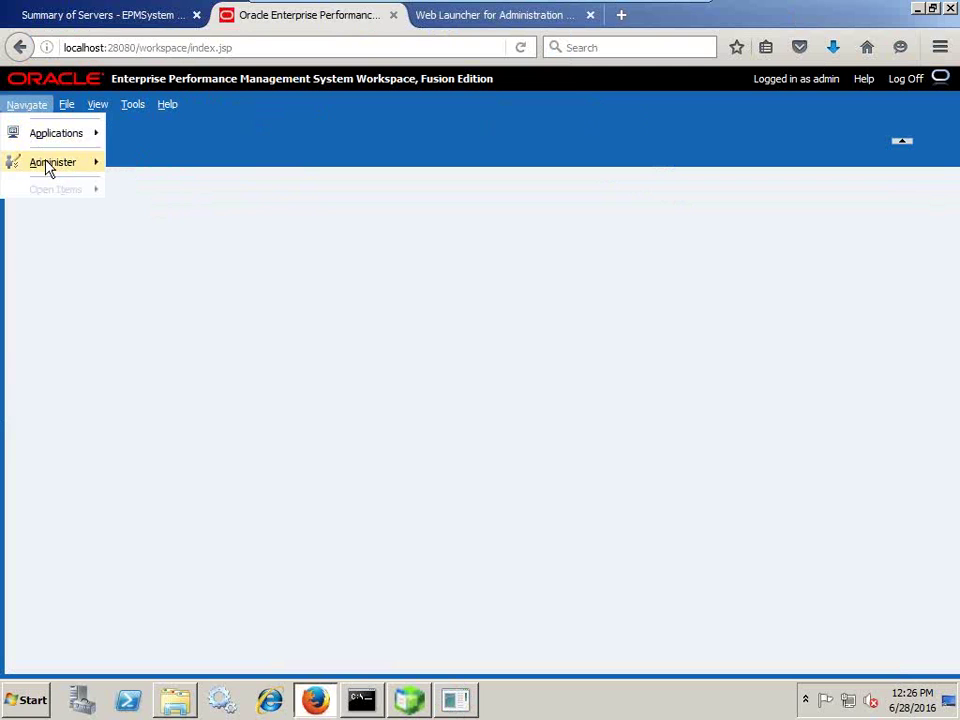
mouse_move(88, 166)
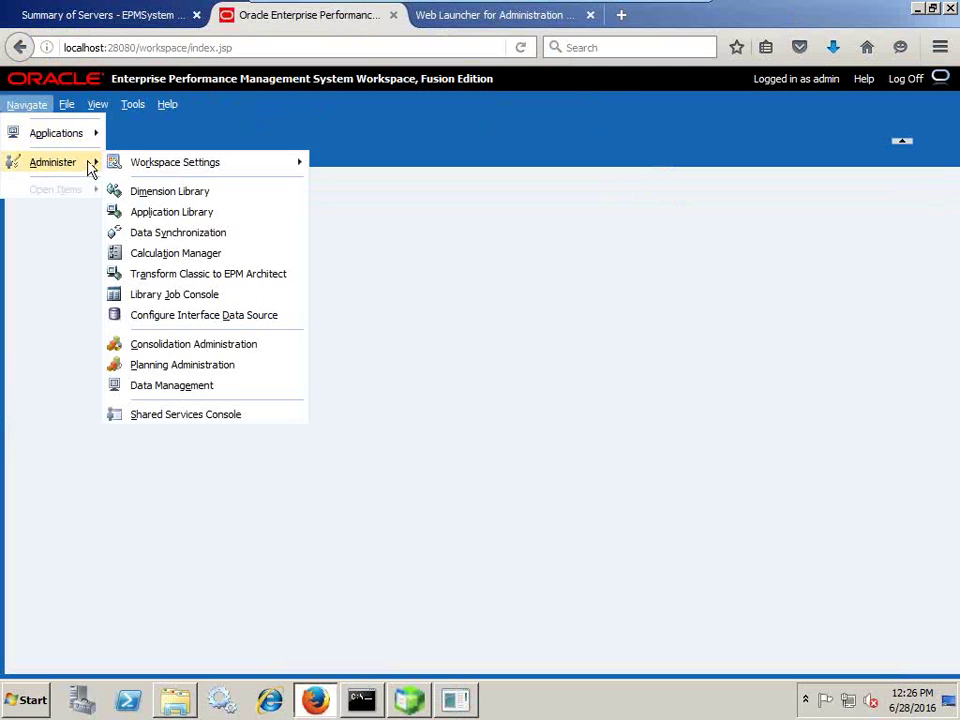
left_click(217, 218)
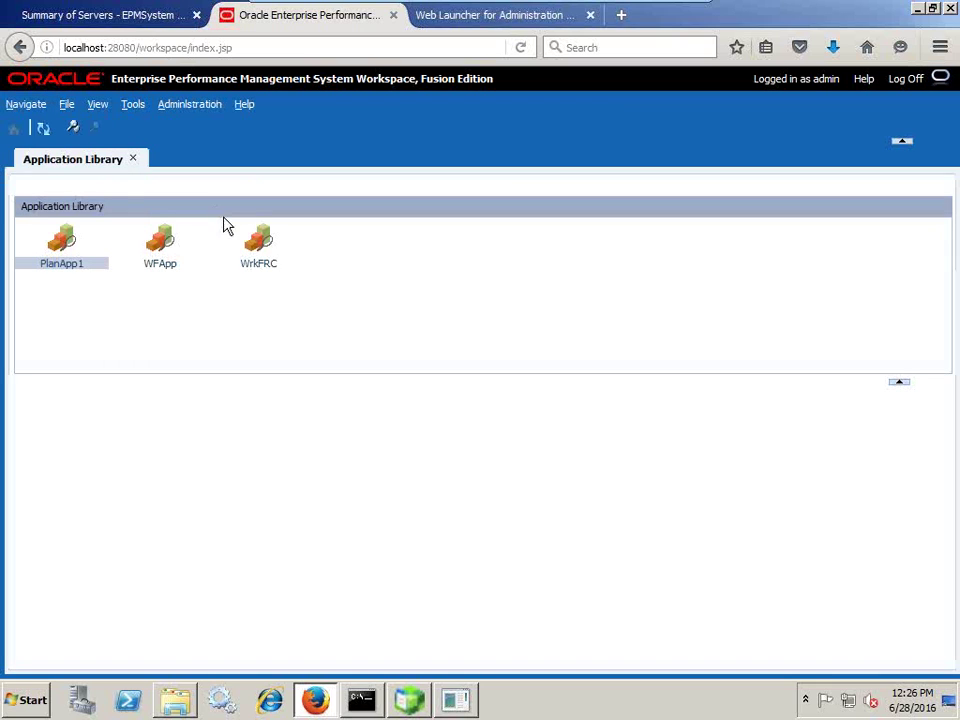
Start a new application from File > New and enter the name WFApp2.
left_click(67, 104)
mouse_move(92, 122)
left_click(236, 141)
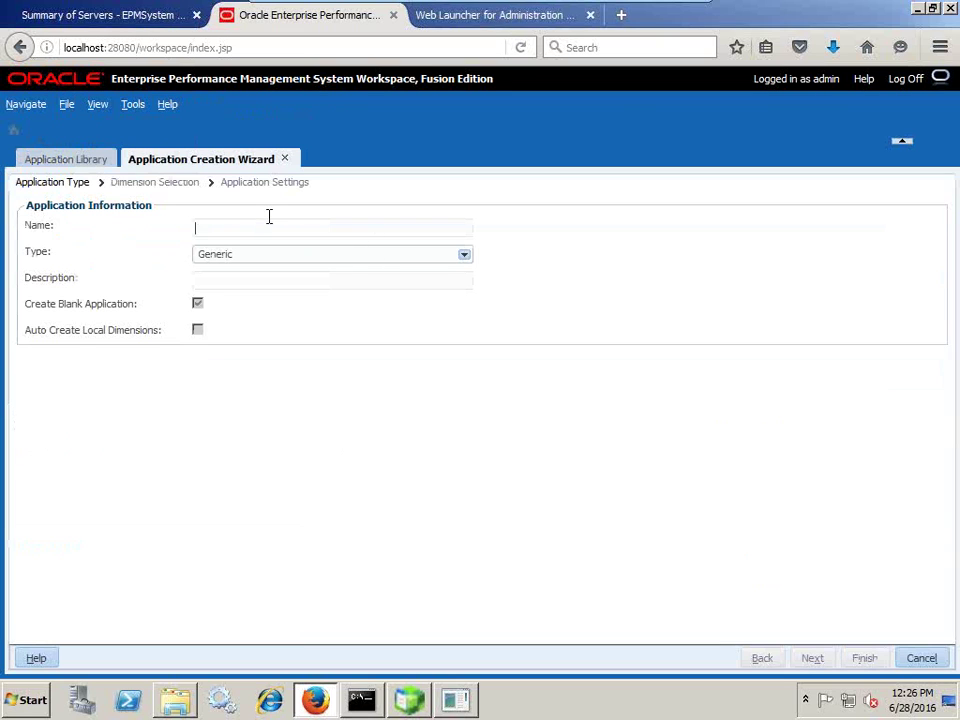
type("WFApp2")
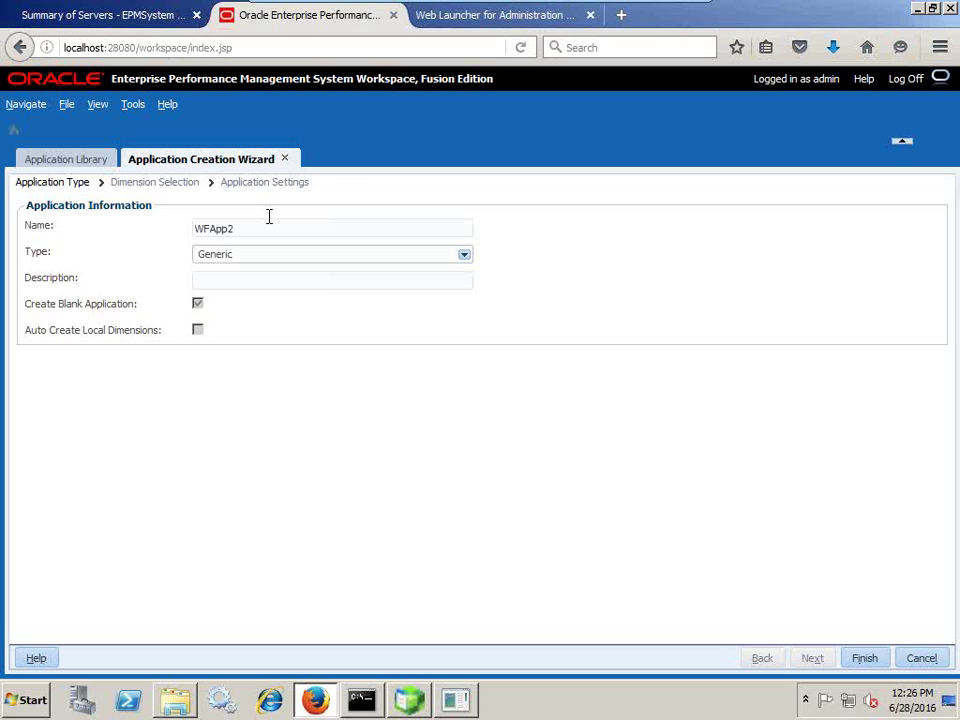
Set type Planning, auto-create local dimensions, and describe it as 'Workforce Planning Application'.
left_click(270, 251)
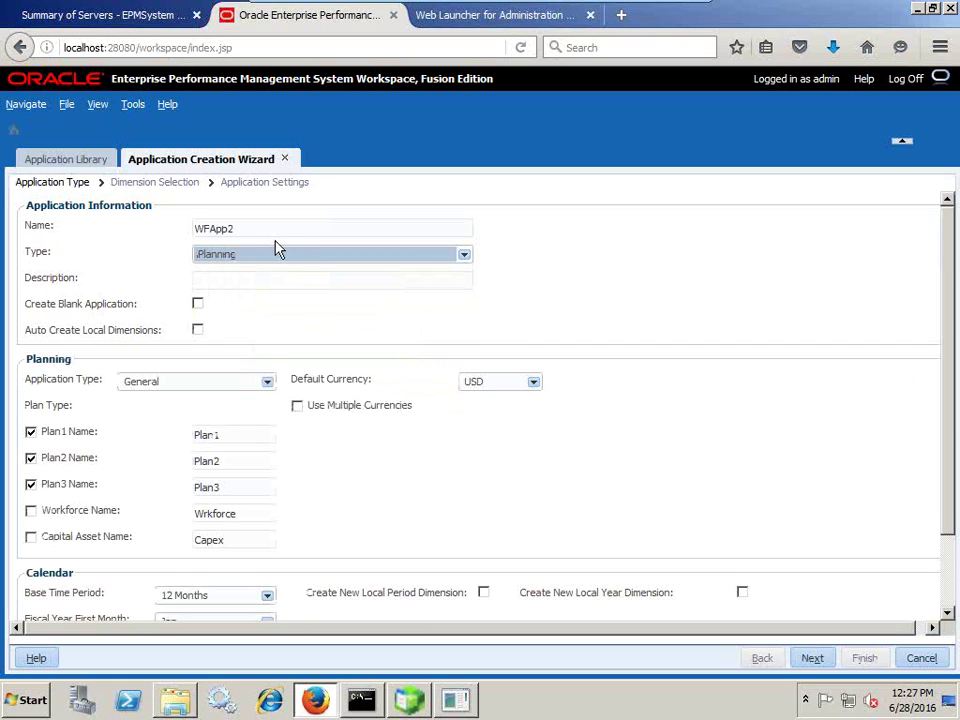
left_click(198, 330)
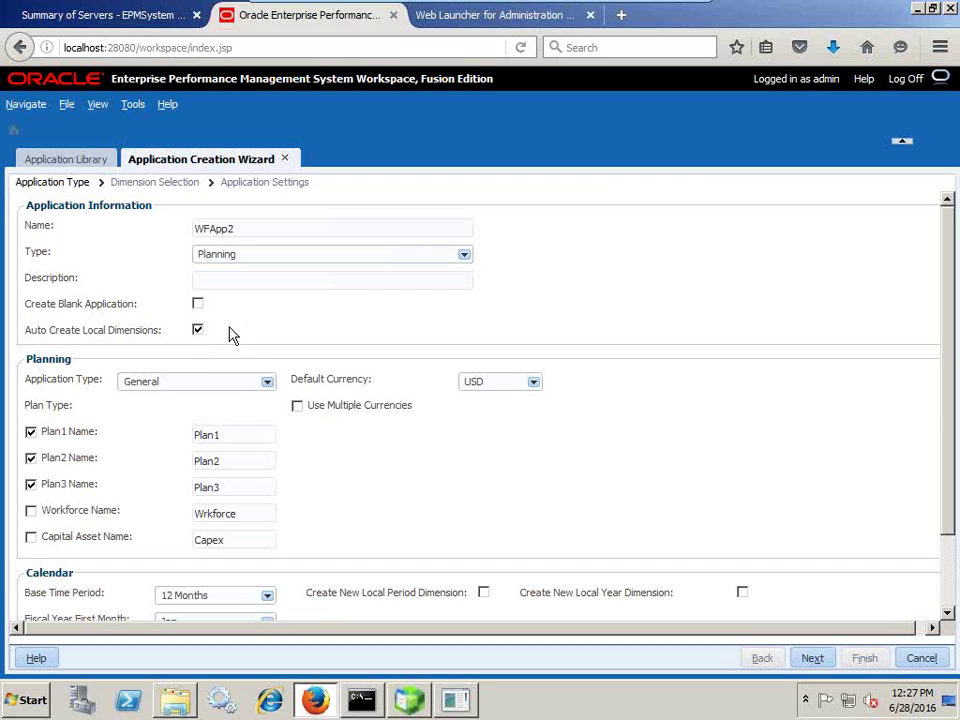
left_click(257, 282)
type("Workforce Planning A")
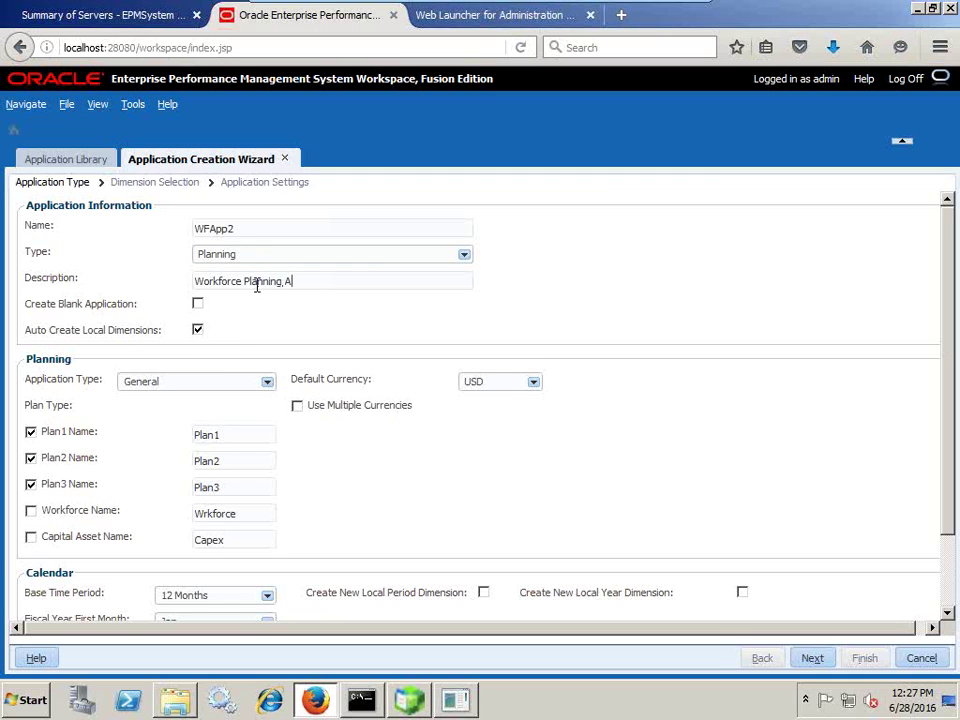
type("pplication")
Disable plan types Plan1, Plan2 and Plan3, keeping only the Workforce plan type.
left_click(31, 432)
left_click(31, 459)
left_click(31, 485)
left_click(31, 512)
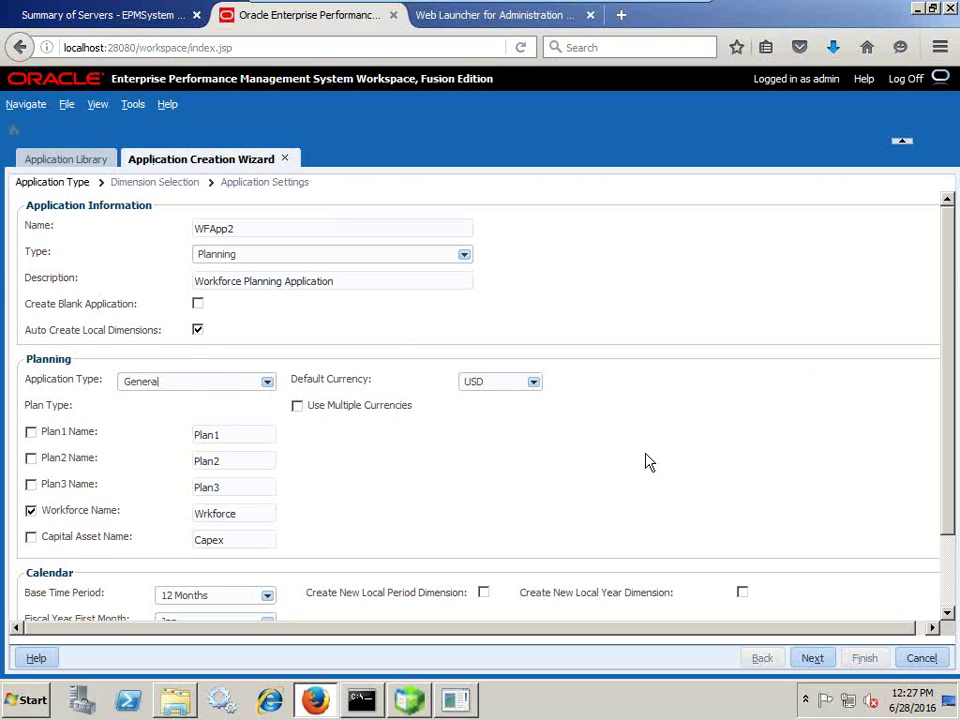
scroll(645, 461, "down", 2)
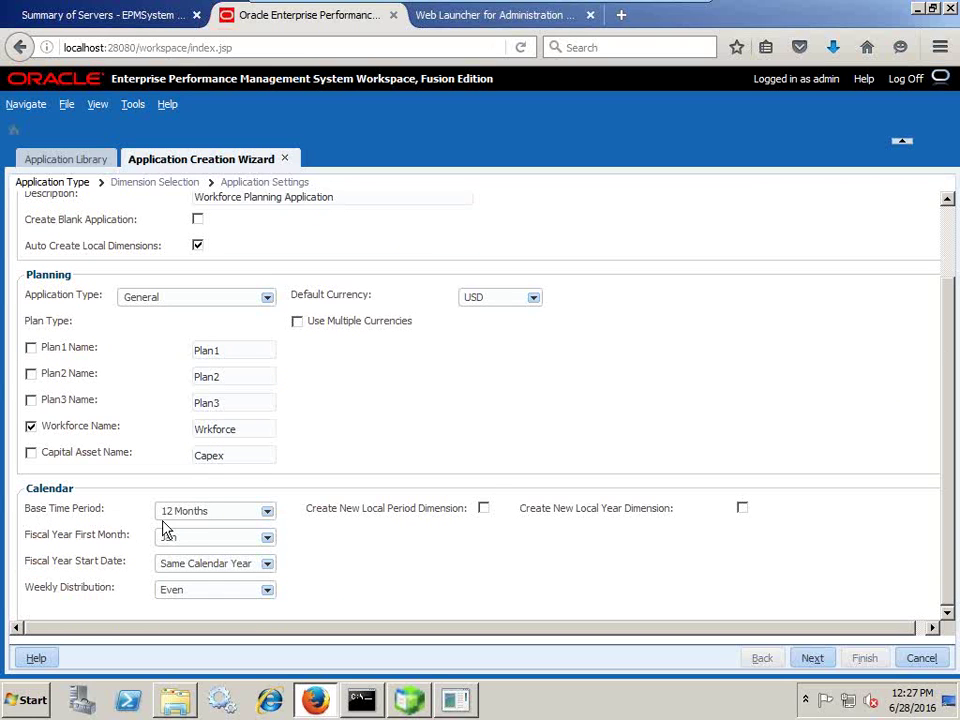
Keep Same Calendar Year as fiscal start and choose 445 weekly distribution.
left_click(200, 571)
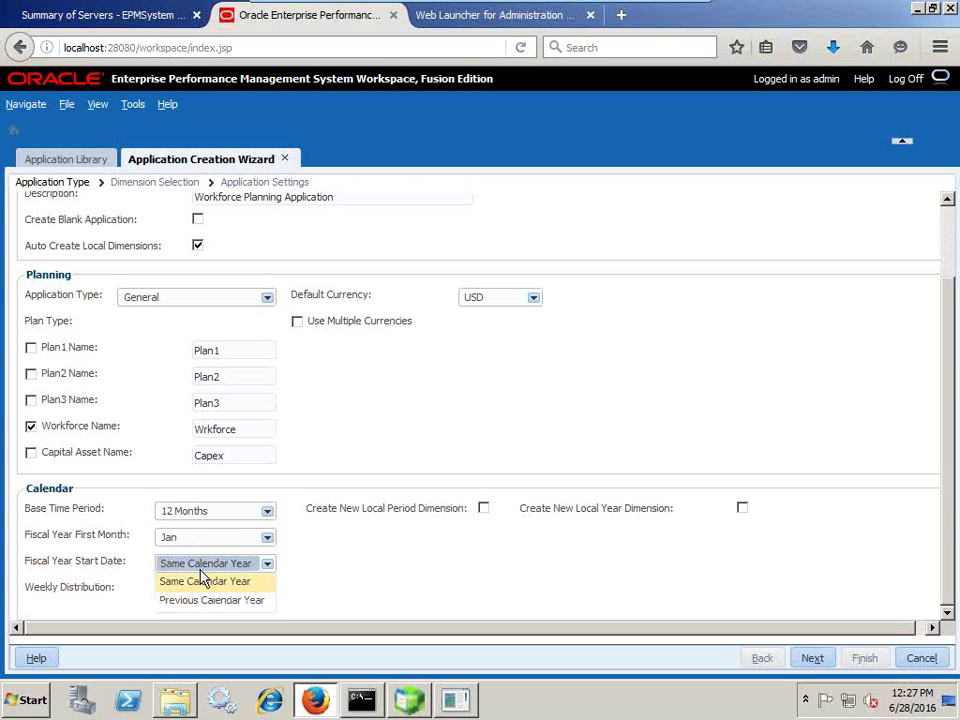
left_click(206, 578)
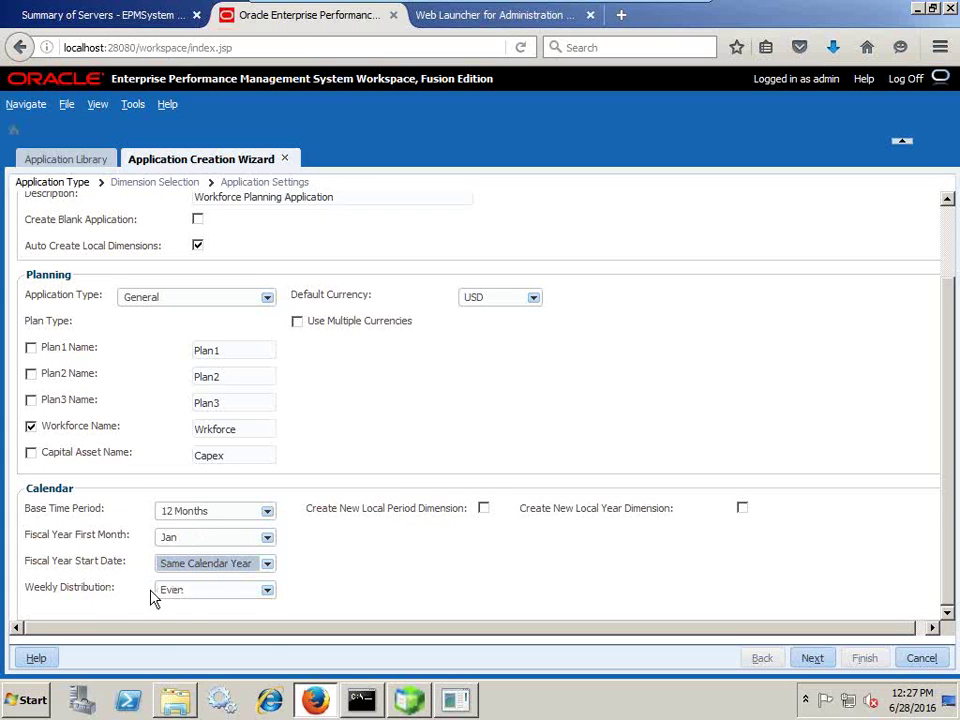
left_click(168, 590)
left_click(186, 627)
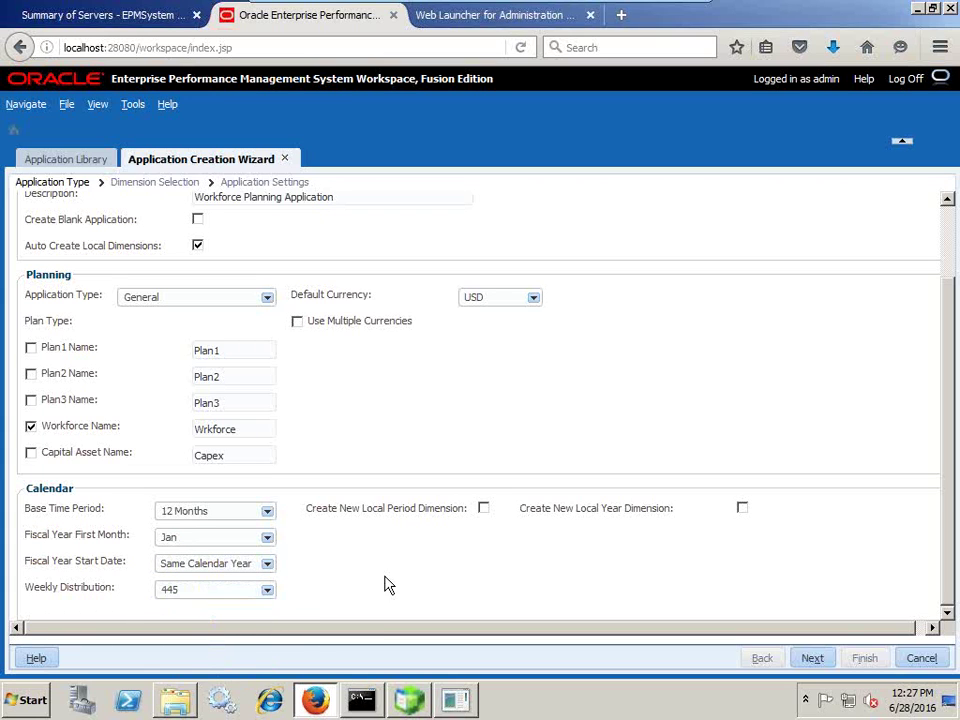
Create a new local Year dimension starting 2014 with 10 years, then go to Dimension Selection.
left_click(484, 508)
left_click(484, 508)
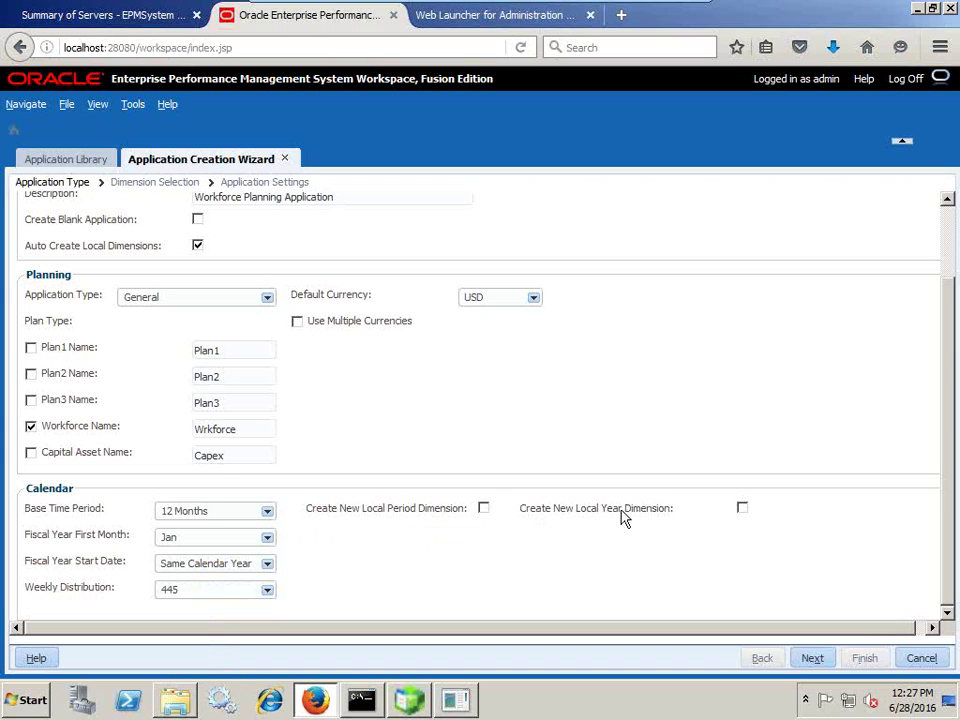
left_click(742, 508)
left_click(723, 540)
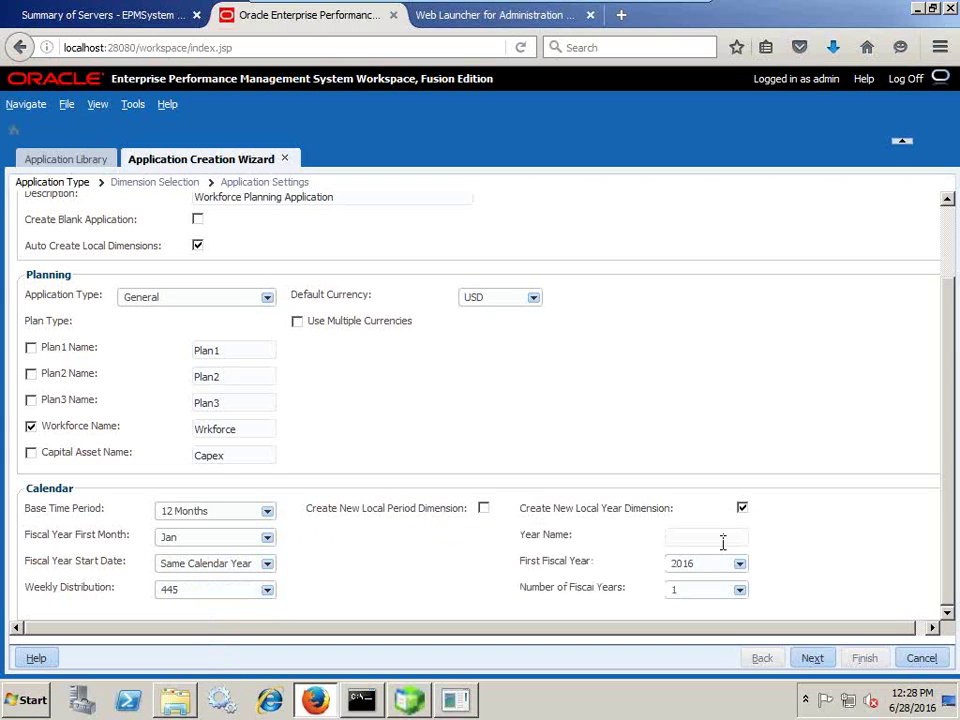
type("Year")
key("Tab")
left_click(703, 565)
scroll(703, 560, "down", 1)
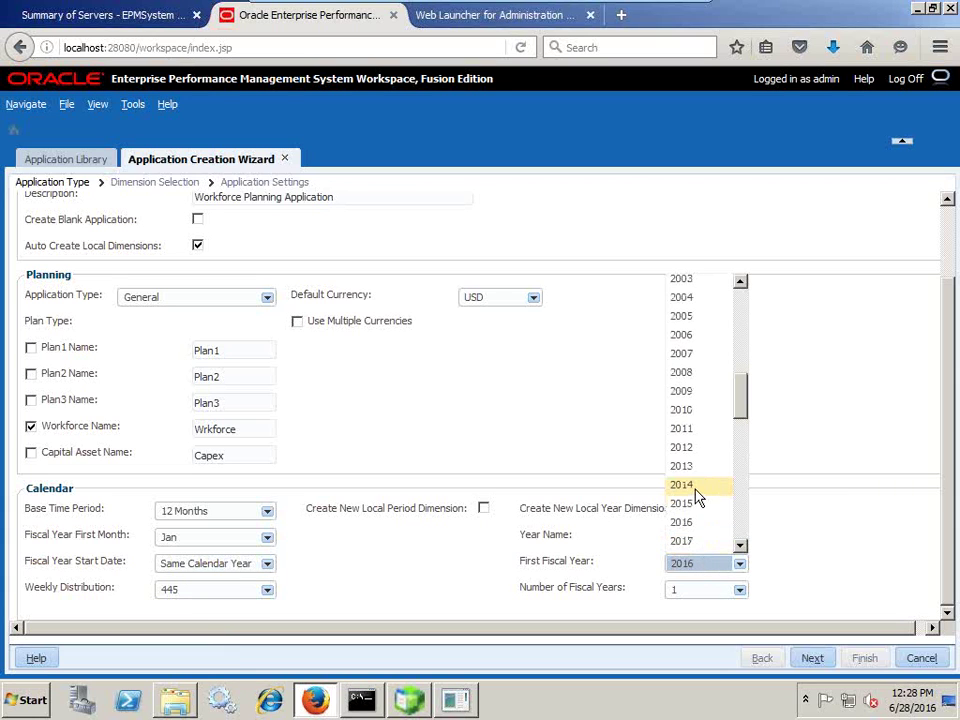
left_click(703, 522)
left_click(703, 590)
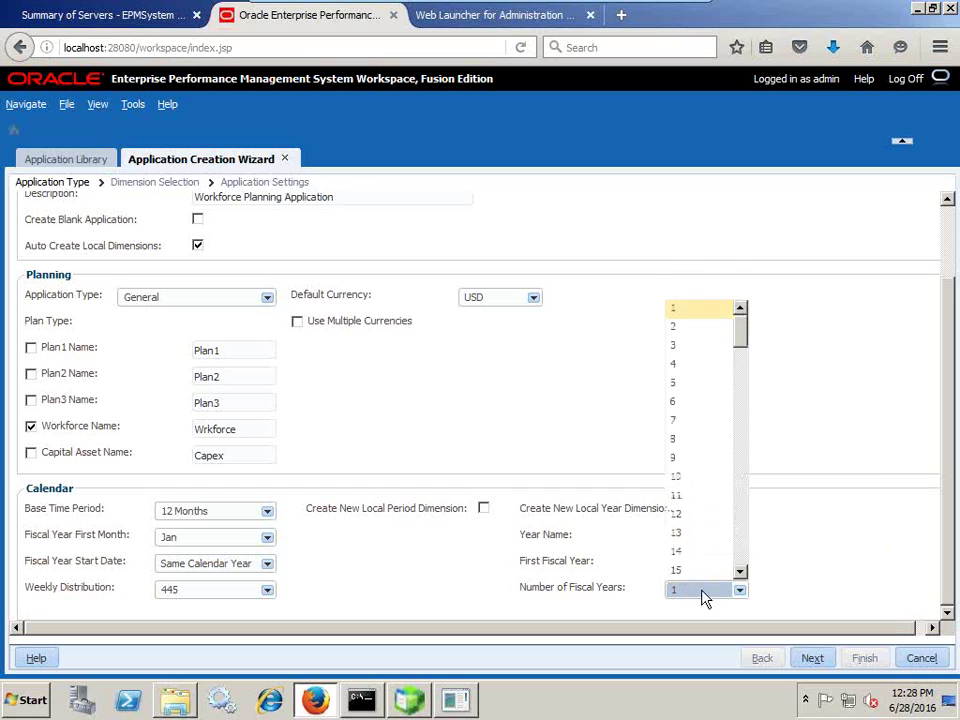
left_click(698, 474)
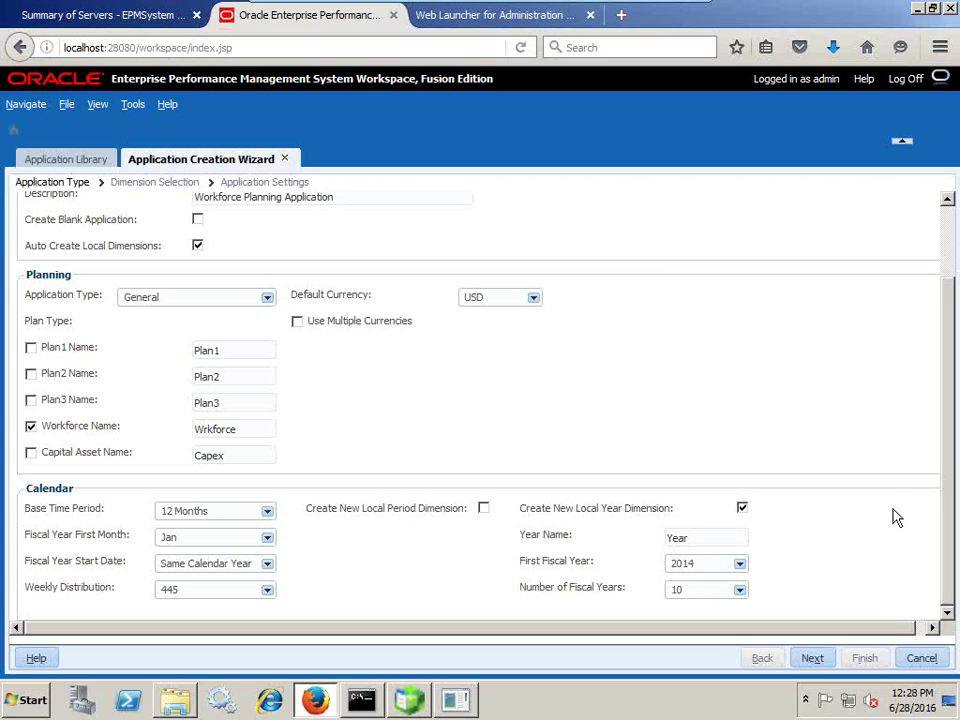
left_click(813, 660)
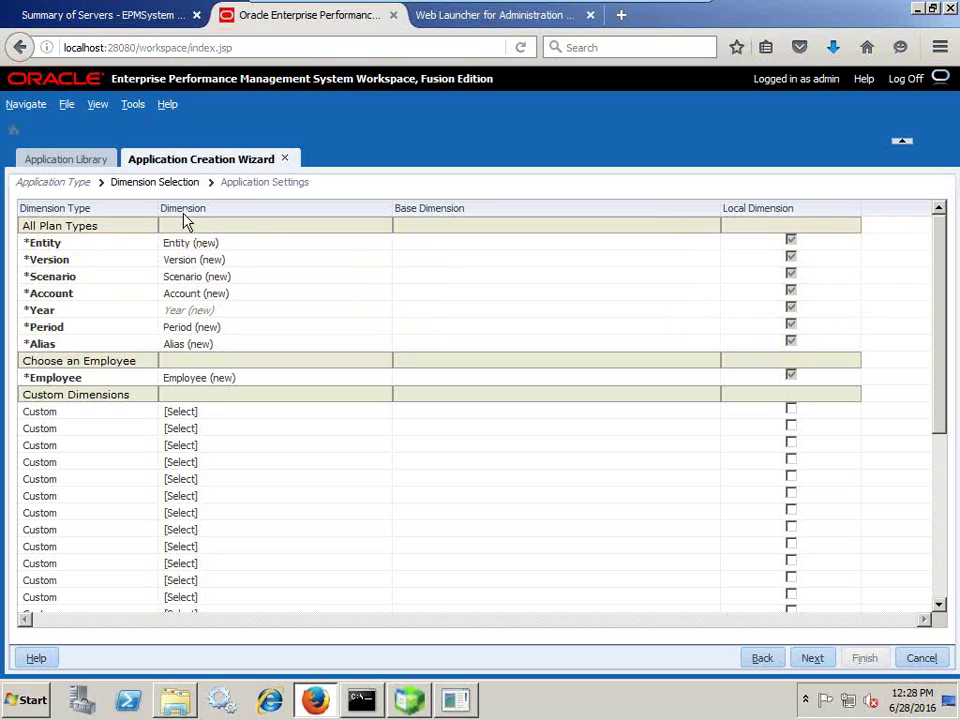
Map the Entity row to the shared planning_CX_Entity dimension.
left_click(236, 249)
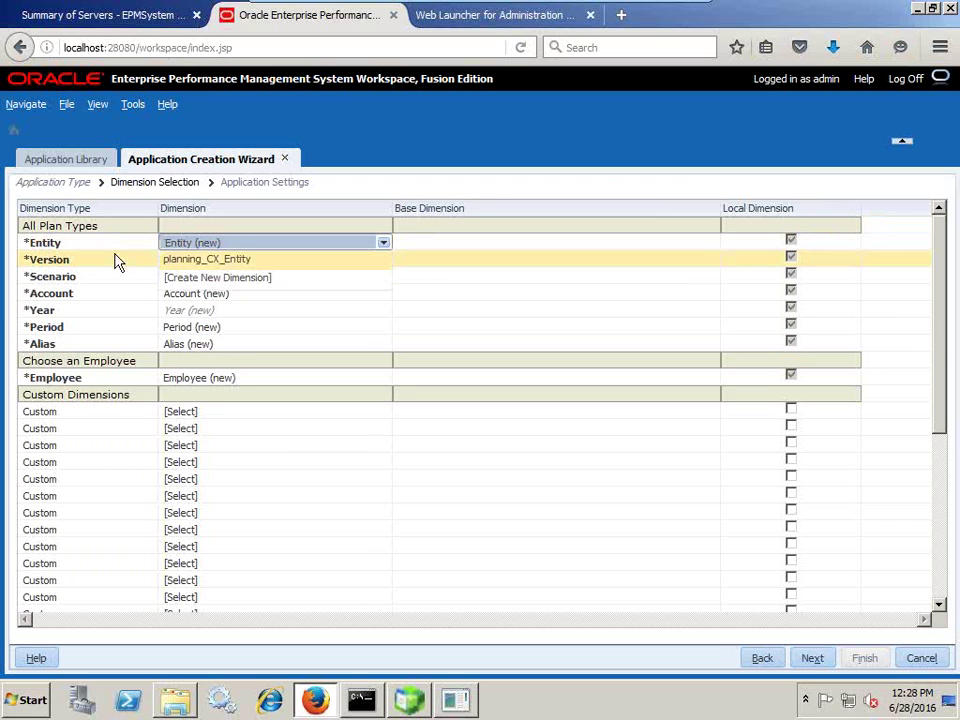
left_click(92, 290)
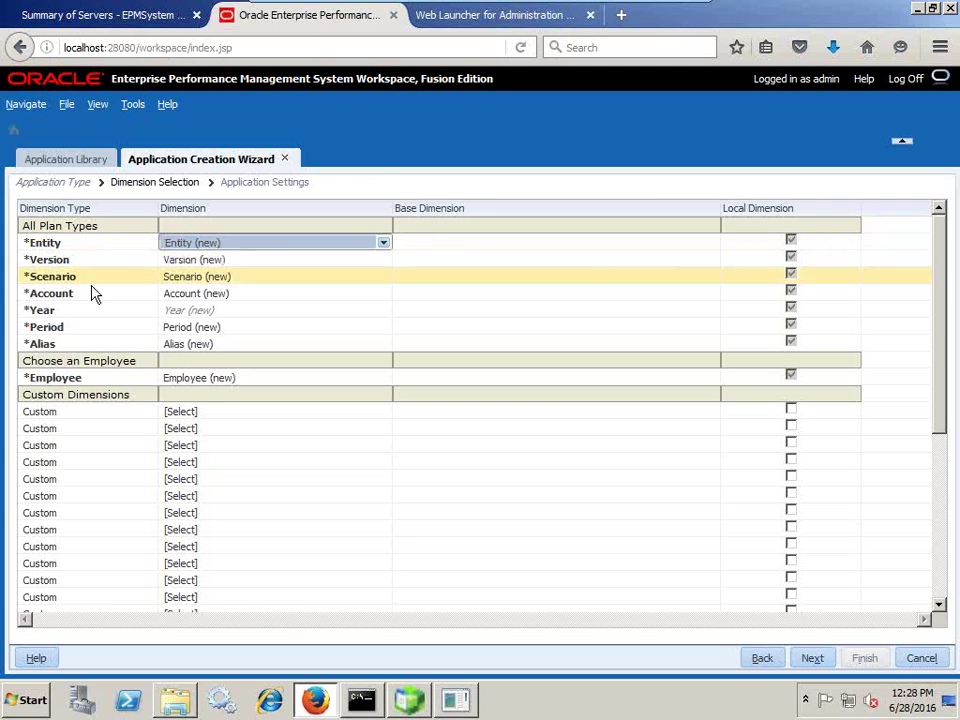
left_click(255, 245)
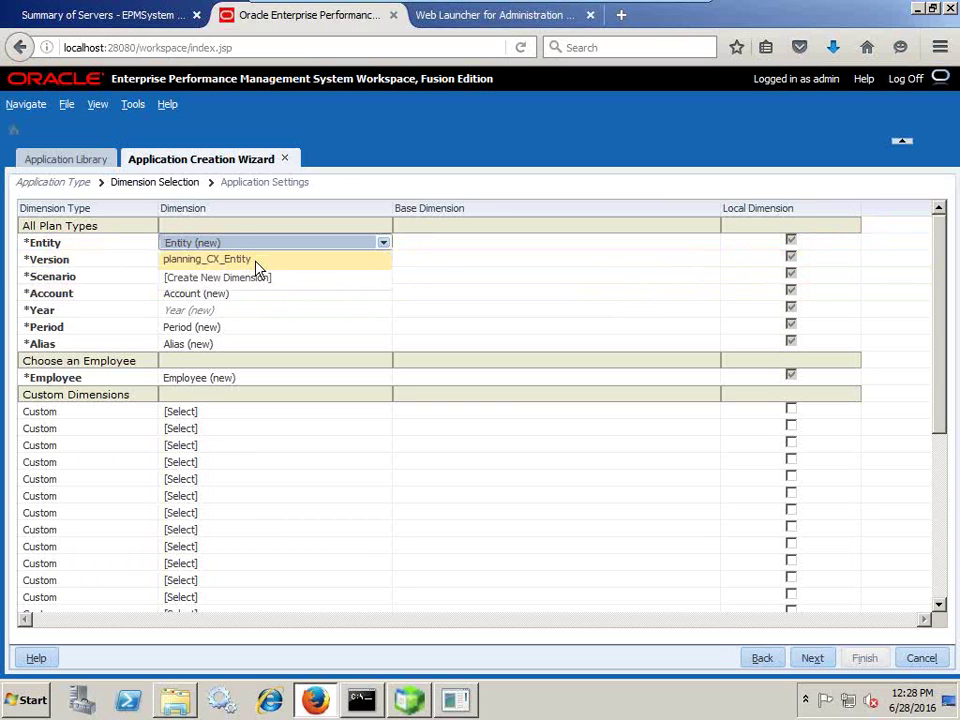
left_click(255, 262)
Open the Dimension Library from Navigate > Administer.
left_click(26, 104)
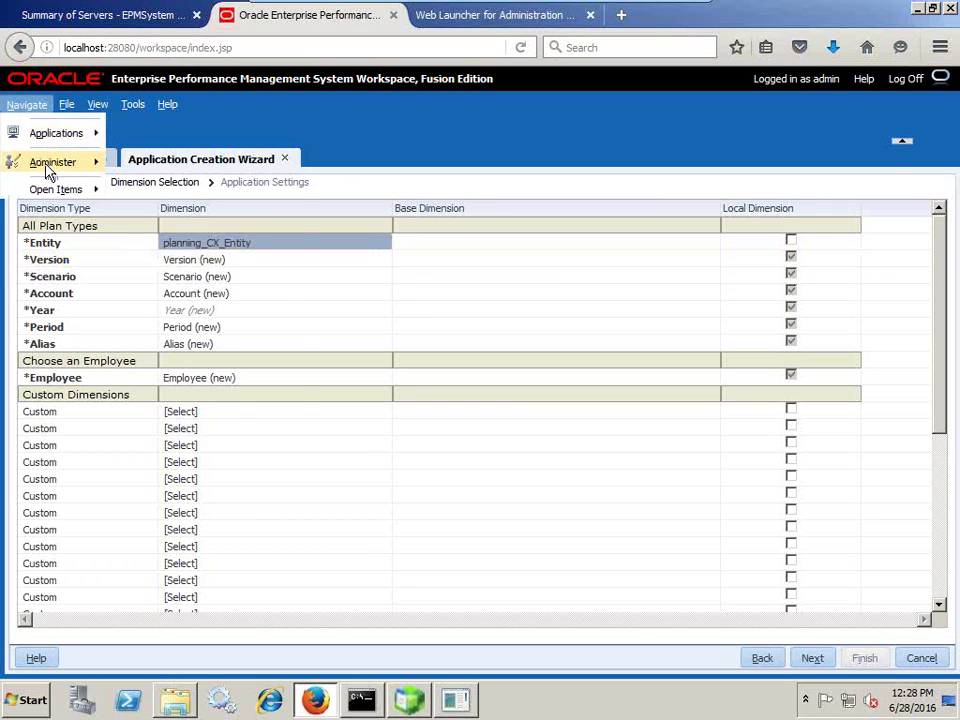
mouse_move(90, 170)
left_click(167, 194)
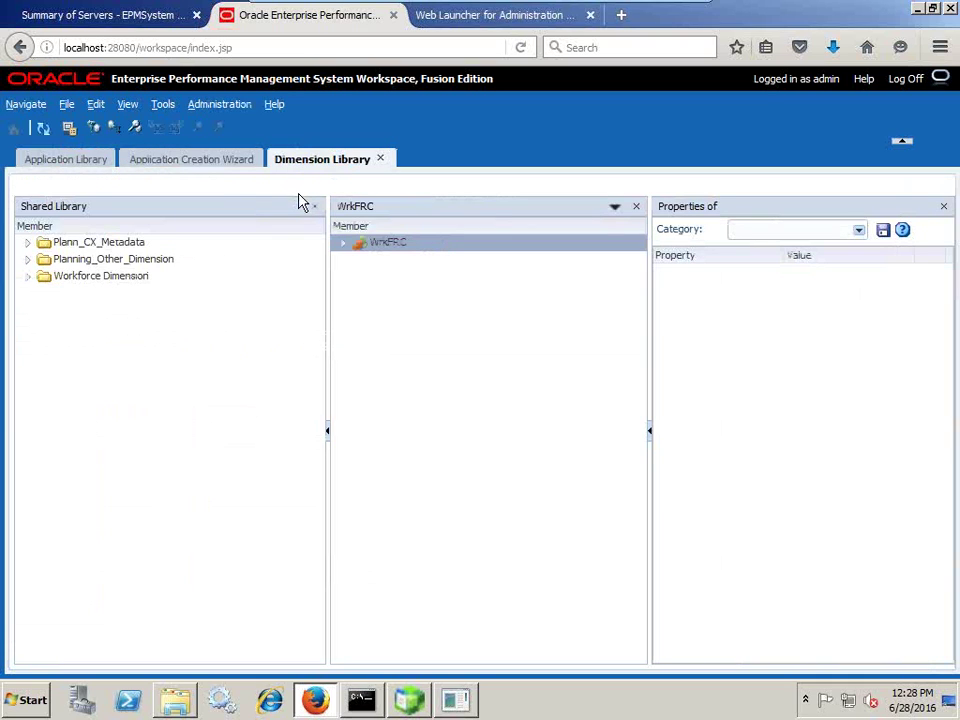
Browse Plann_CX_Metadata and the Workforce Dimension folder, then return to the wizard.
left_click(29, 244)
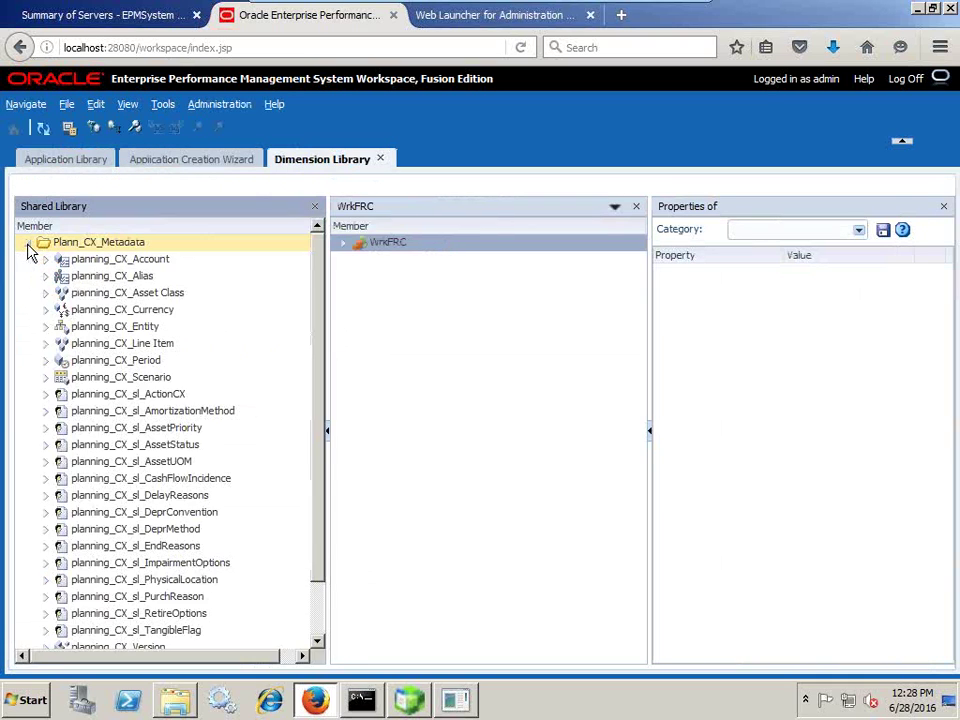
left_click(29, 244)
left_click(27, 276)
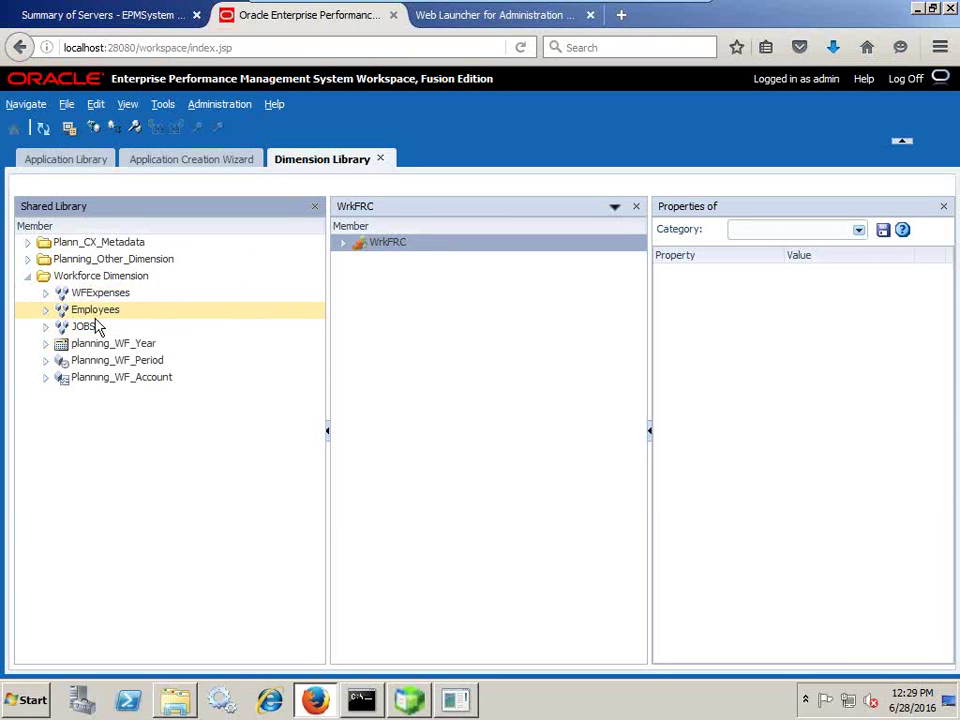
left_click(214, 158)
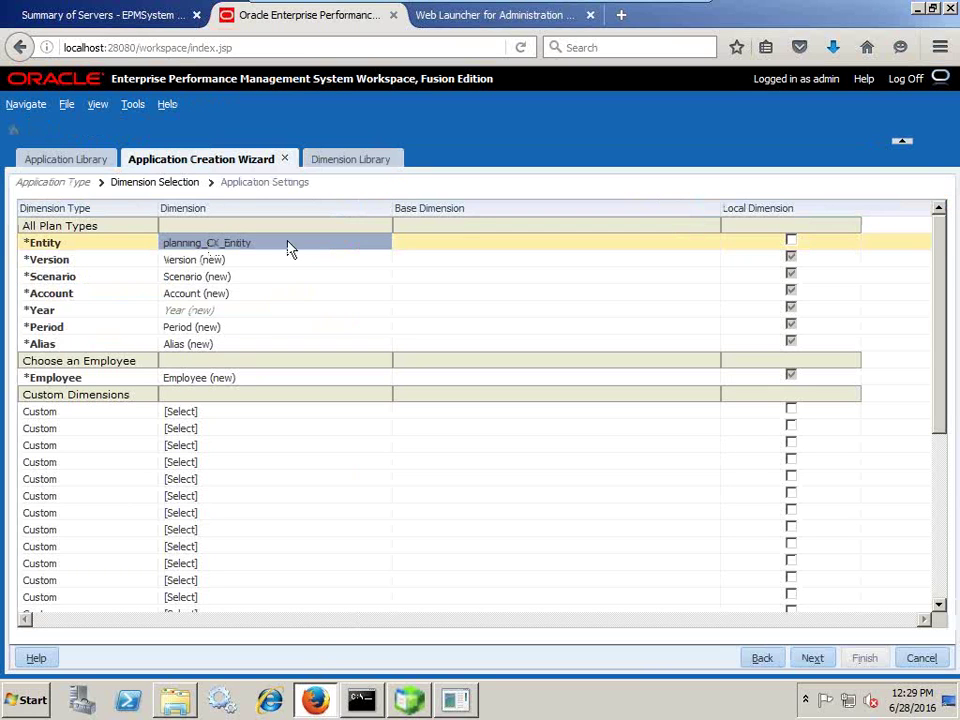
Revert Entity to a new Entity dimension and map Period to Planning_WF_Period.
left_click(319, 248)
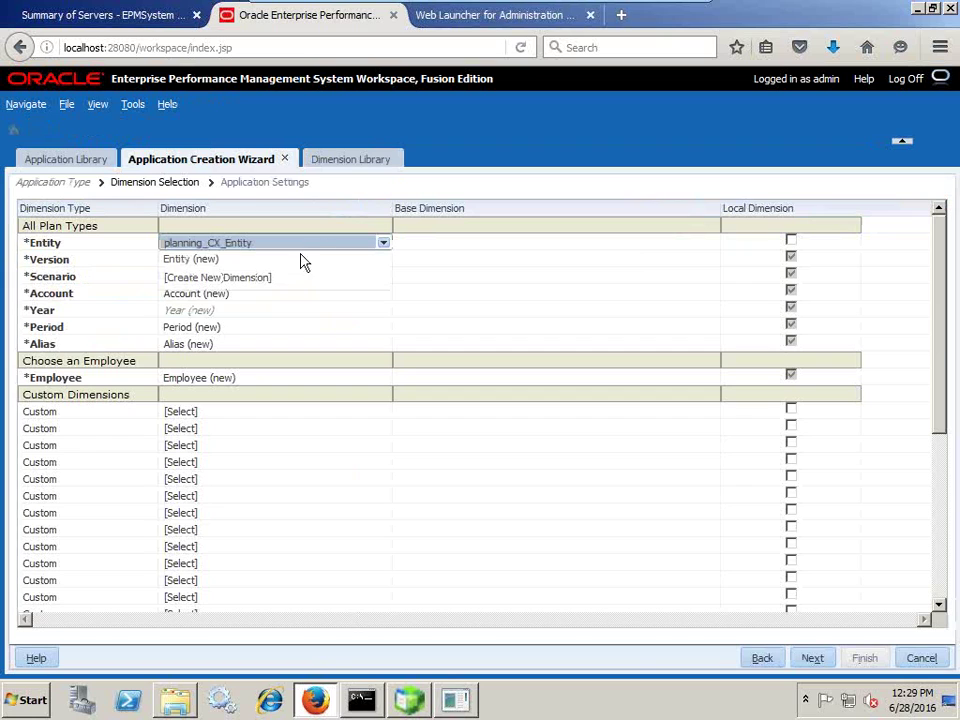
left_click(218, 259)
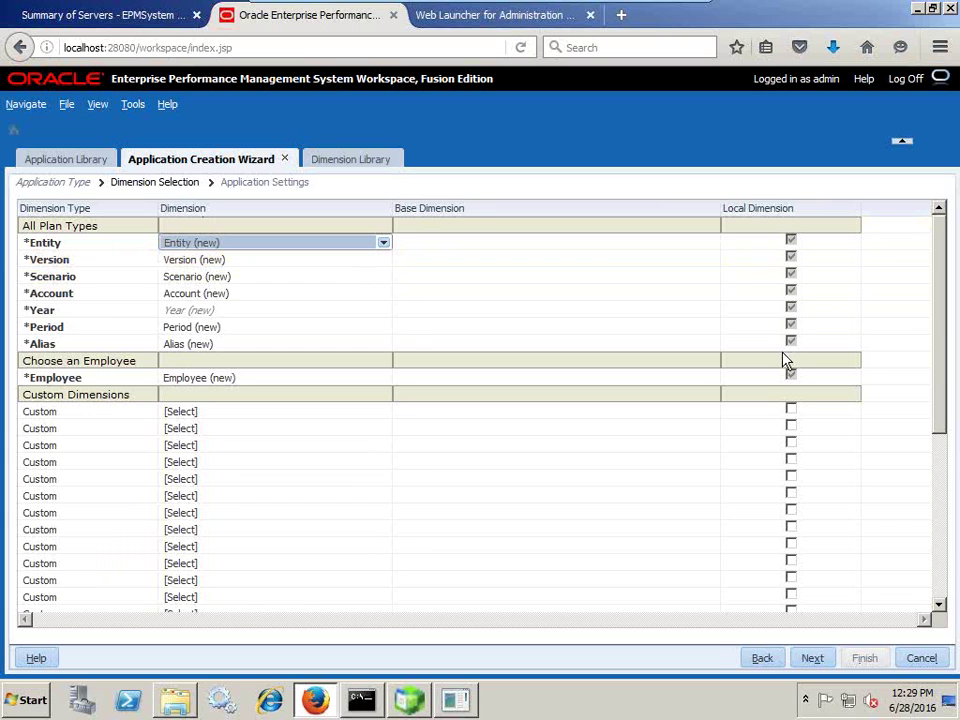
left_click(224, 330)
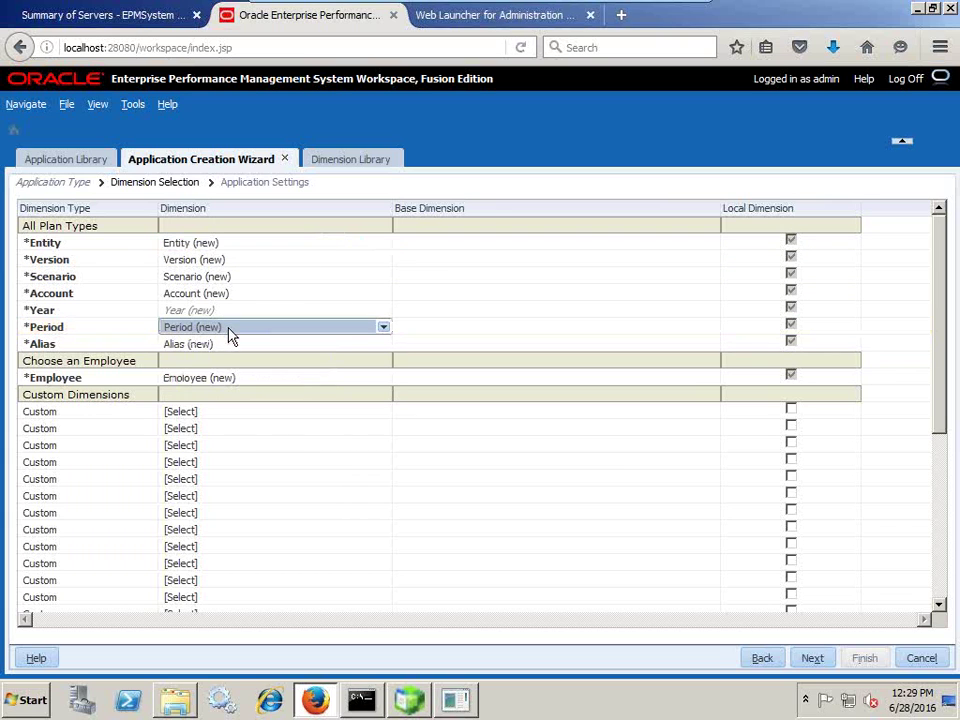
left_click(228, 331)
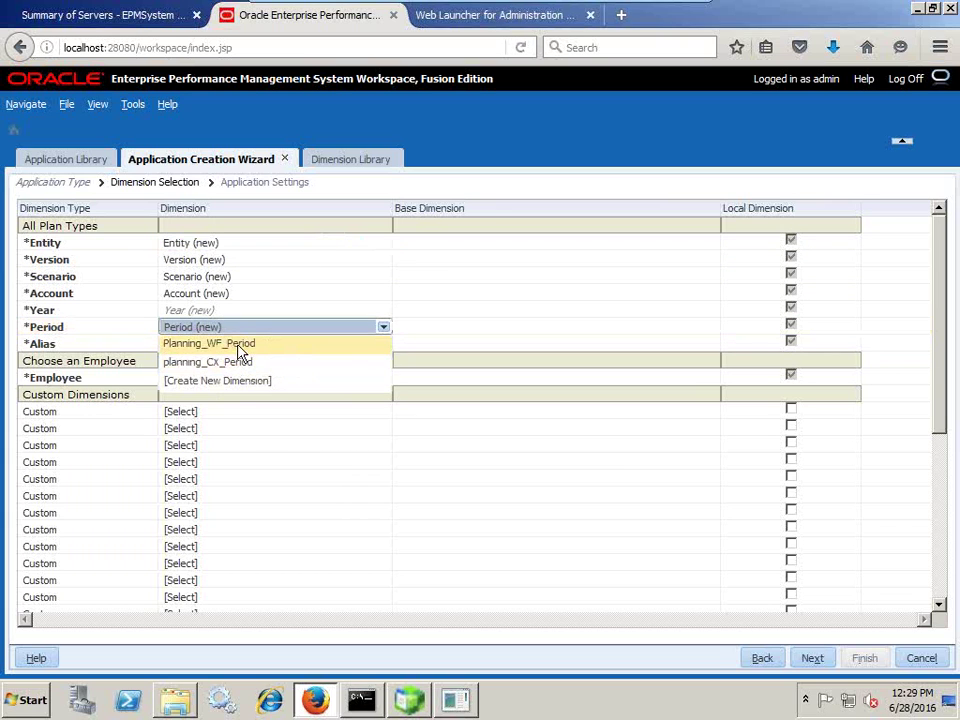
left_click(239, 345)
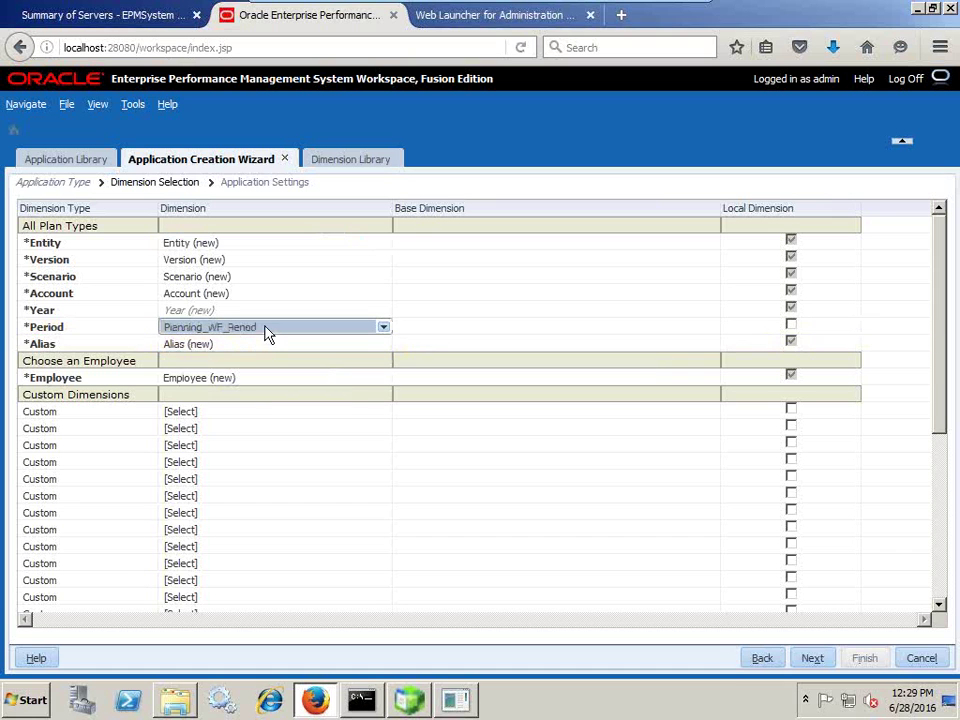
Mark Period as a local dimension and scroll down to the Attribute slot.
left_click(64, 160)
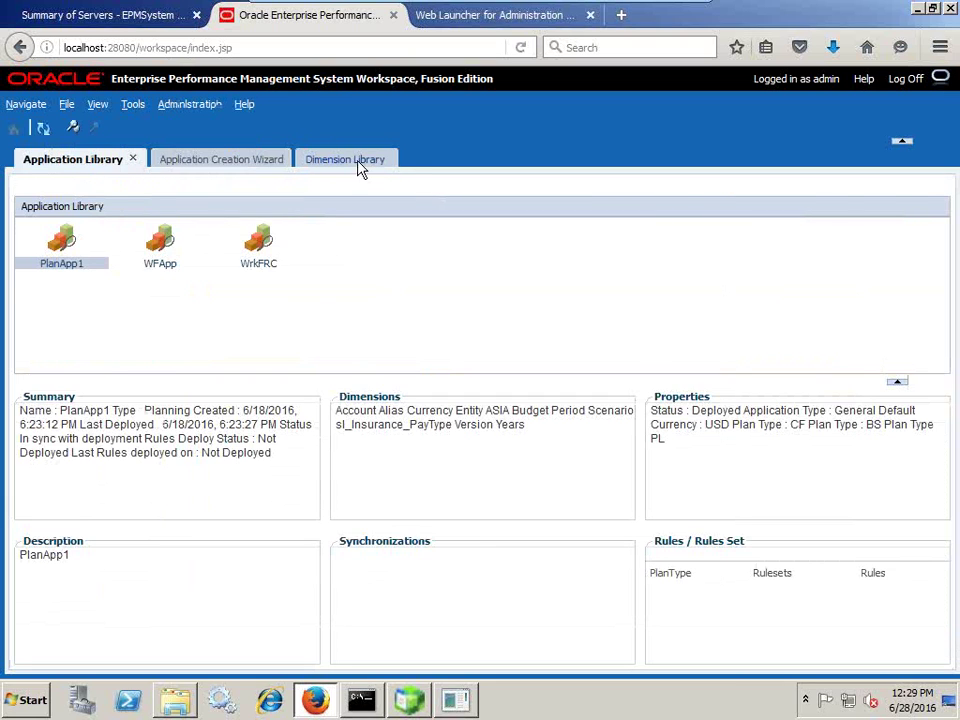
left_click(345, 160)
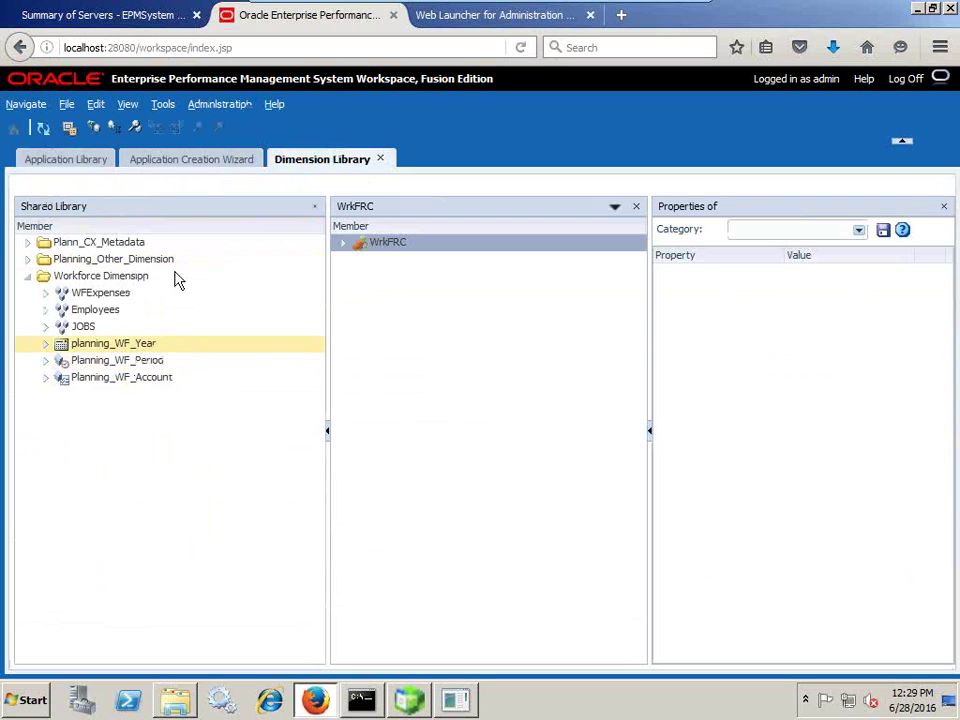
left_click(207, 164)
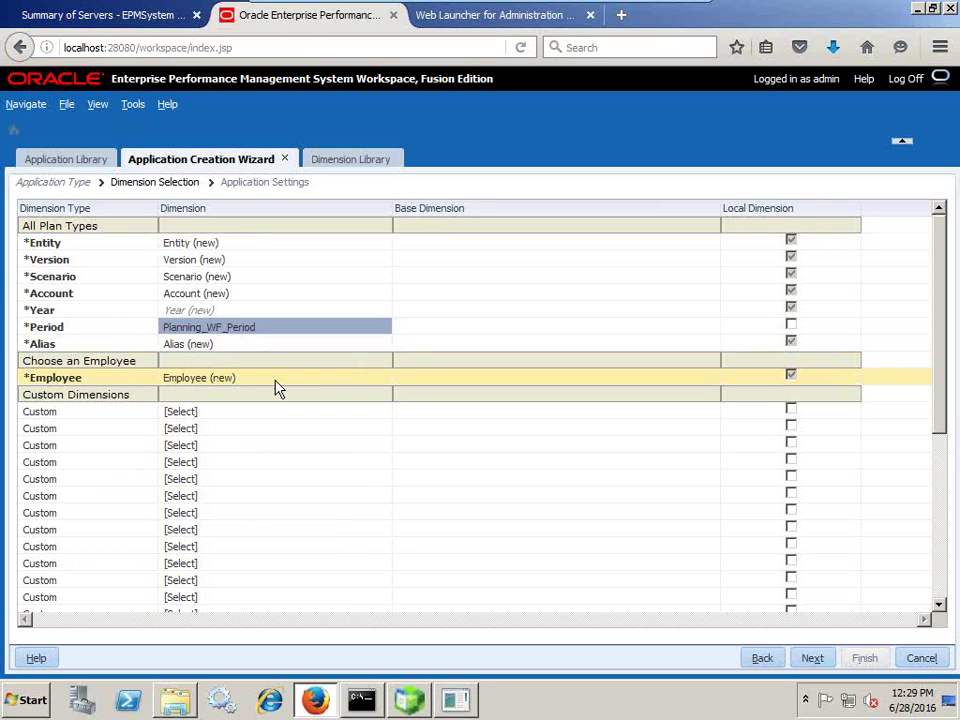
left_click(788, 325)
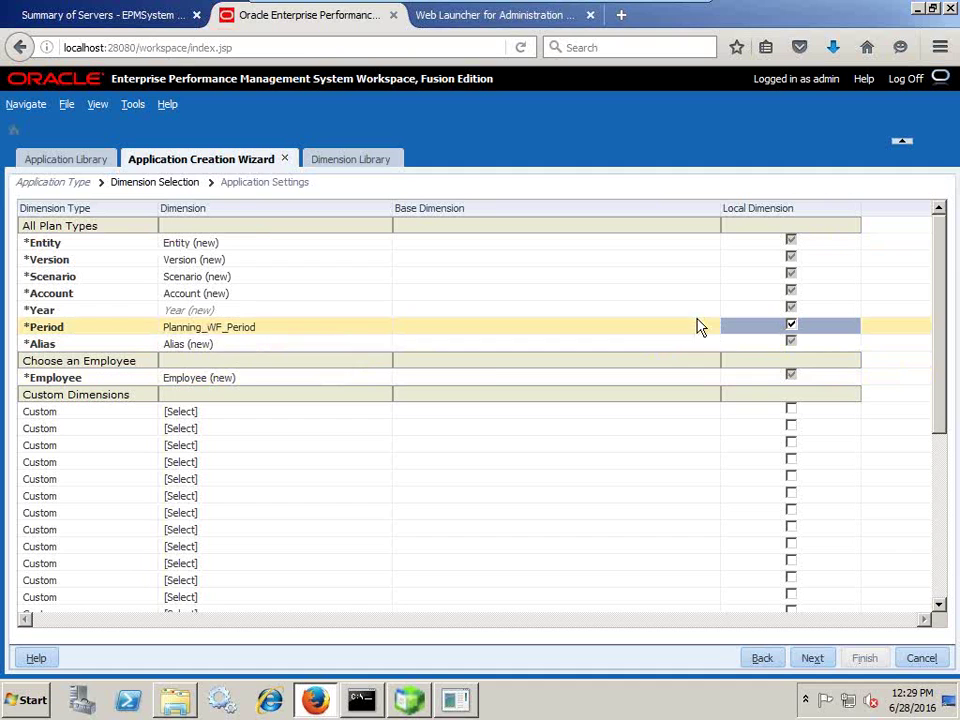
scroll(432, 381, "down", 6)
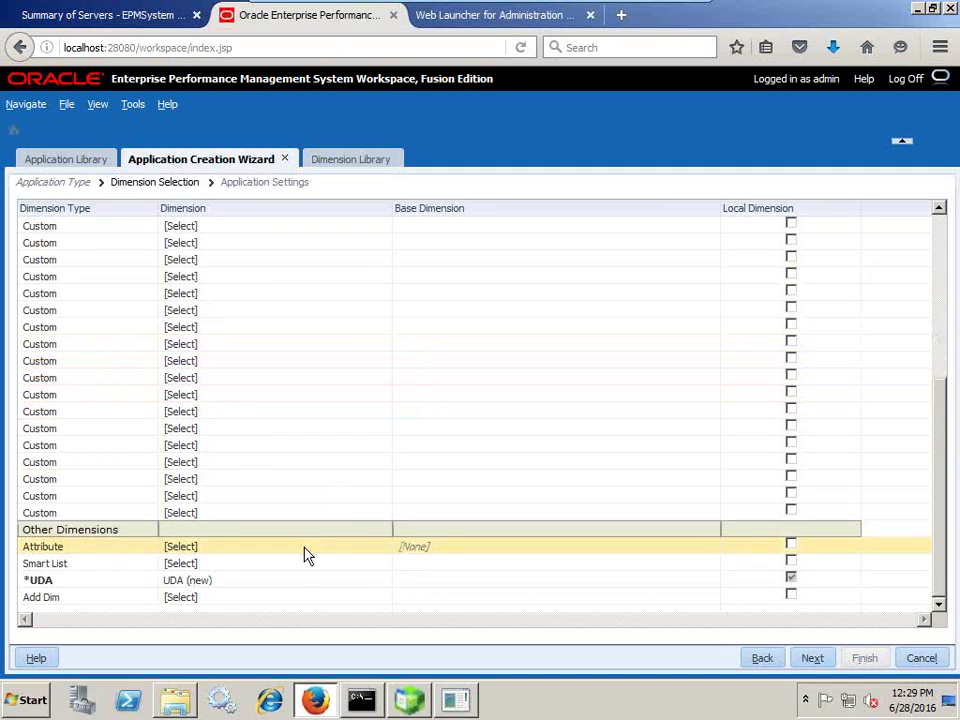
scroll(229, 467, "up", 5)
scroll(148, 382, "down", 2)
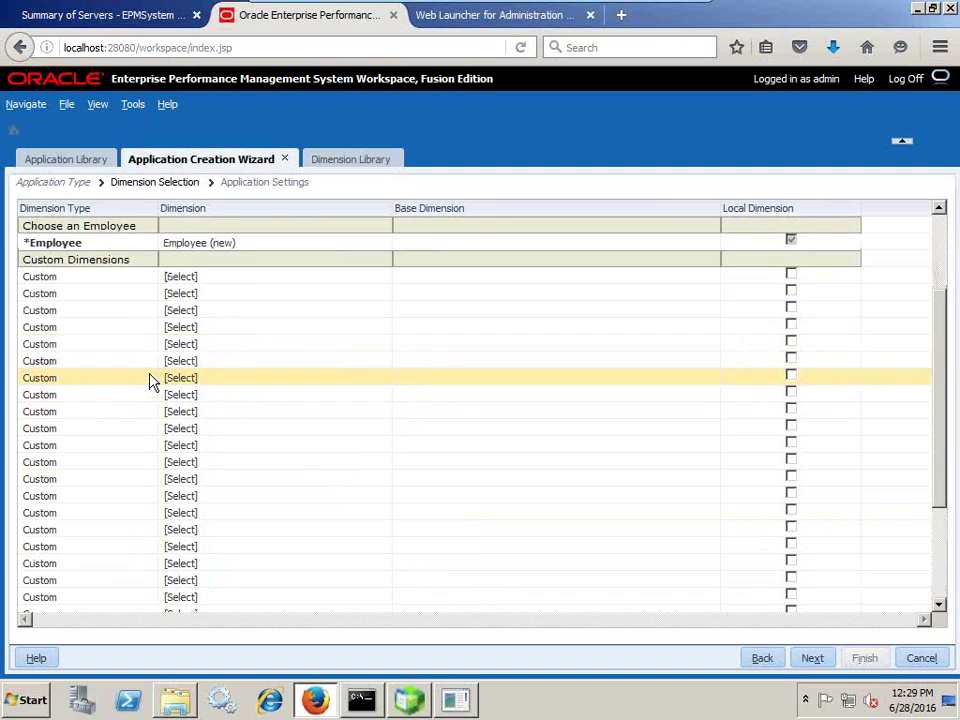
scroll(200, 525, "down", 3)
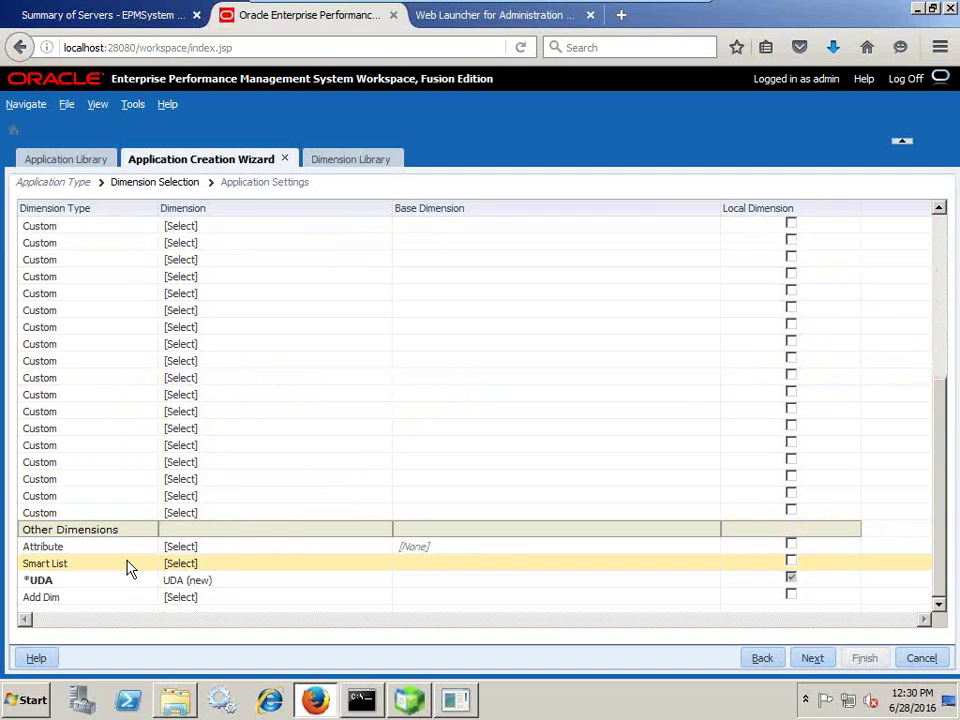
left_click(242, 552)
Create a new Employee_Demographics dimension for the Attribute slot.
left_click(256, 544)
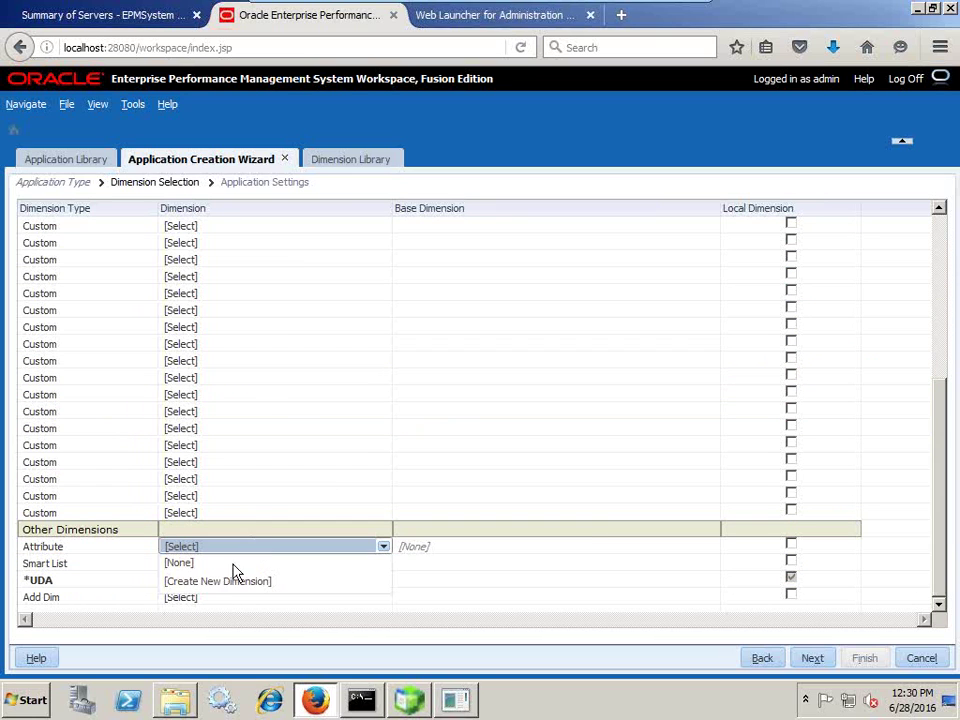
left_click(231, 581)
type("De")
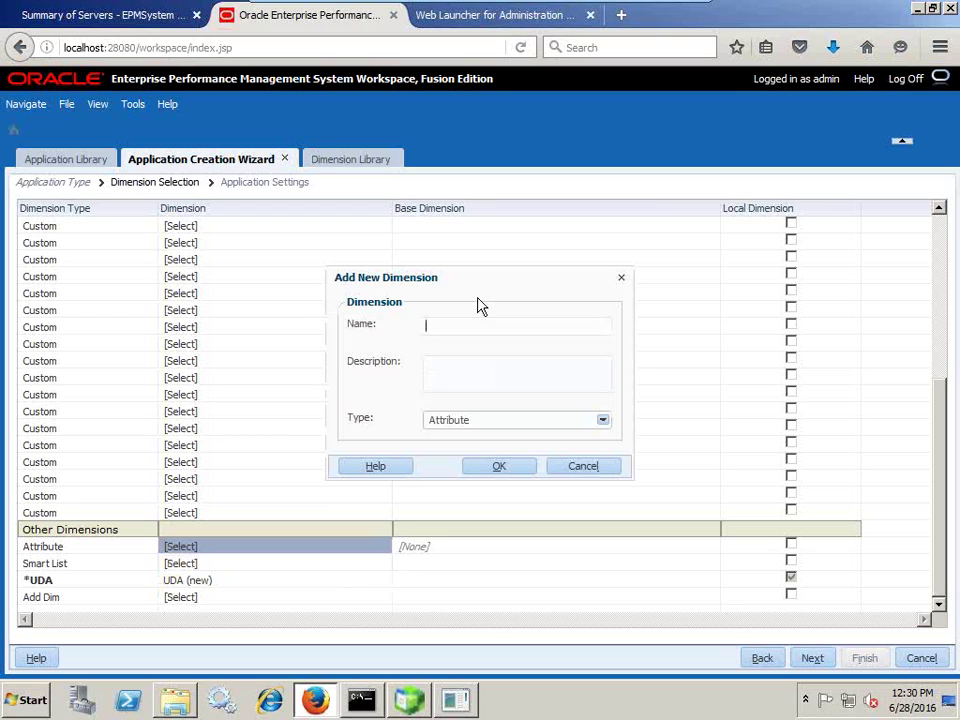
type("Emb")
type("loyee_Demographics")
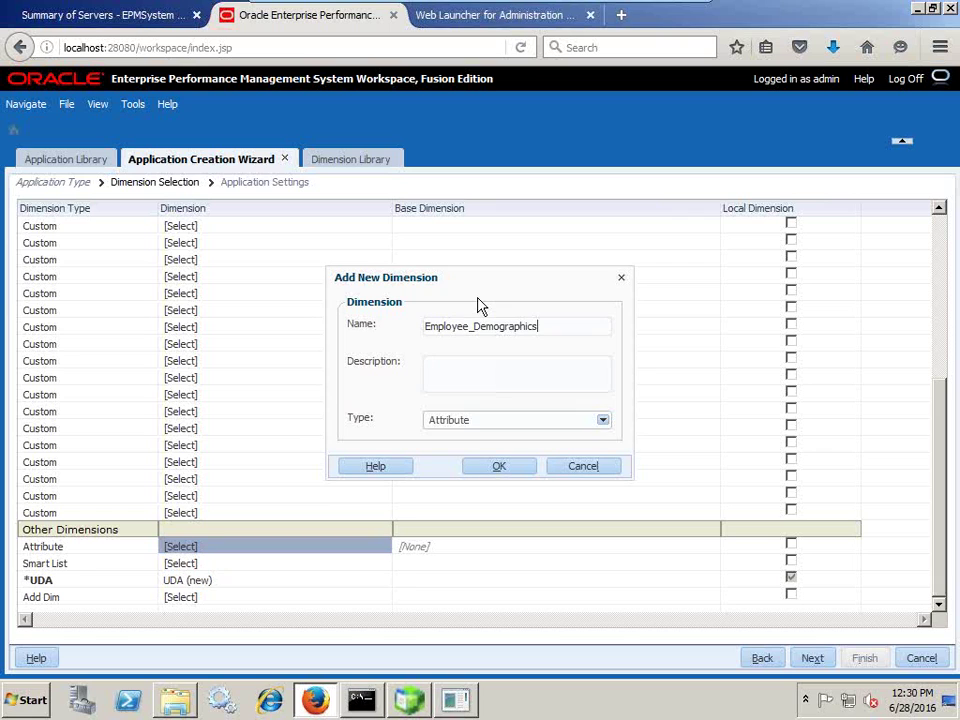
left_click(497, 467)
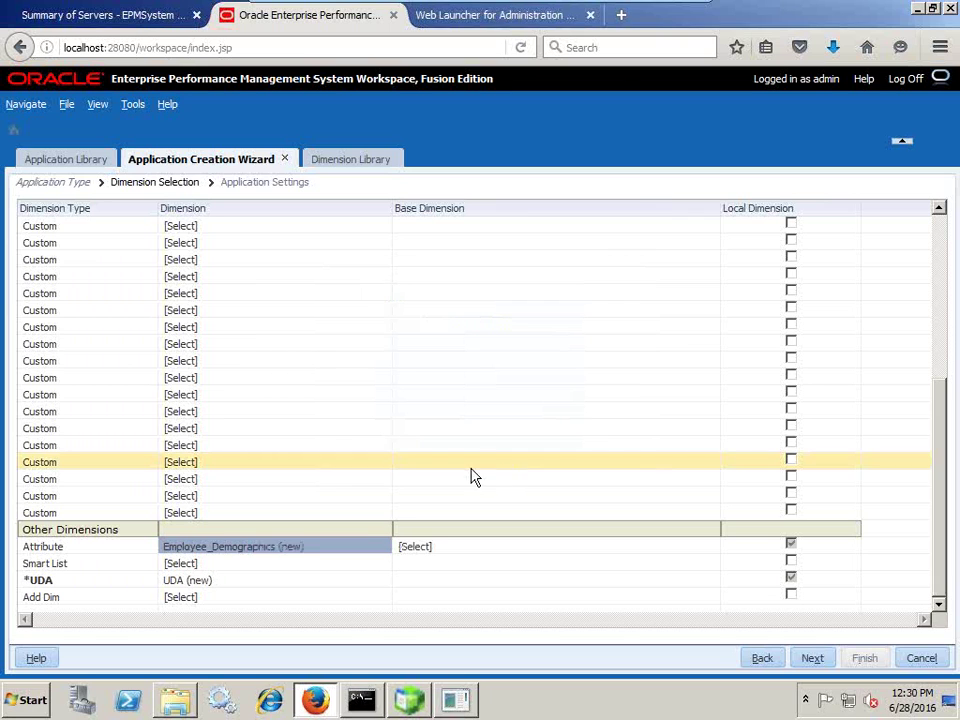
Set Entity as its base dimension and proceed to build WFApp2.
left_click(441, 552)
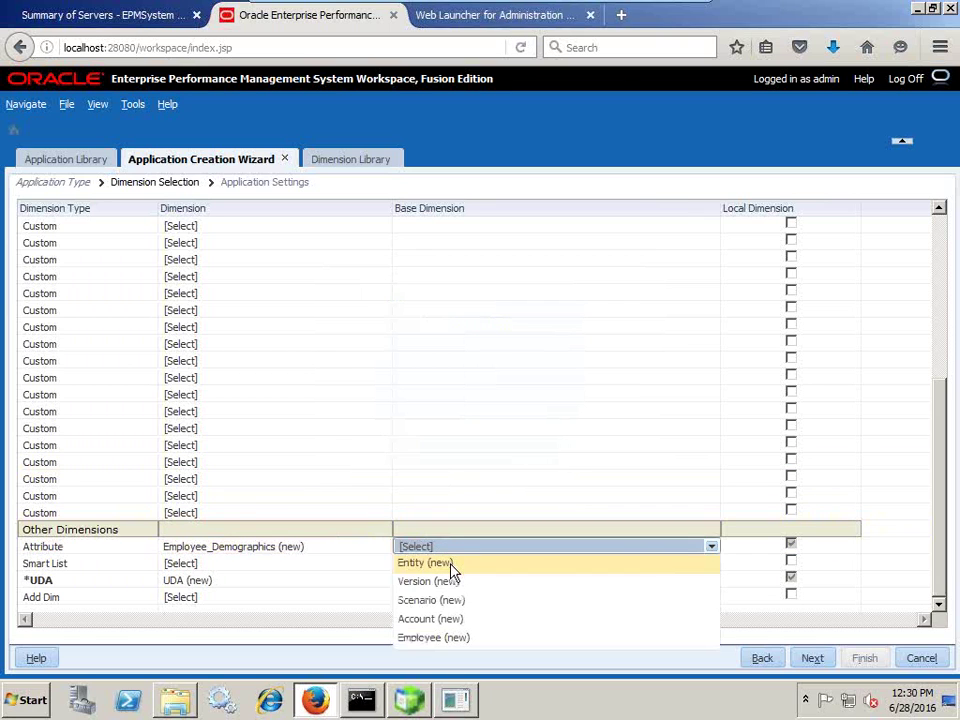
left_click(450, 566)
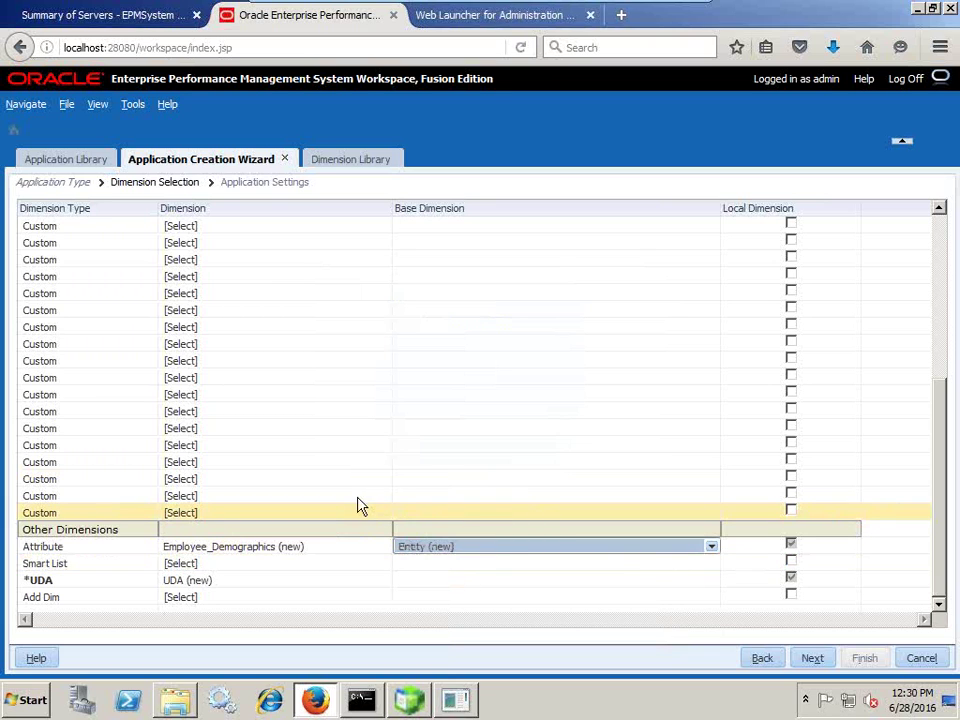
scroll(892, 520, "up", 5)
scroll(897, 510, "up", 1)
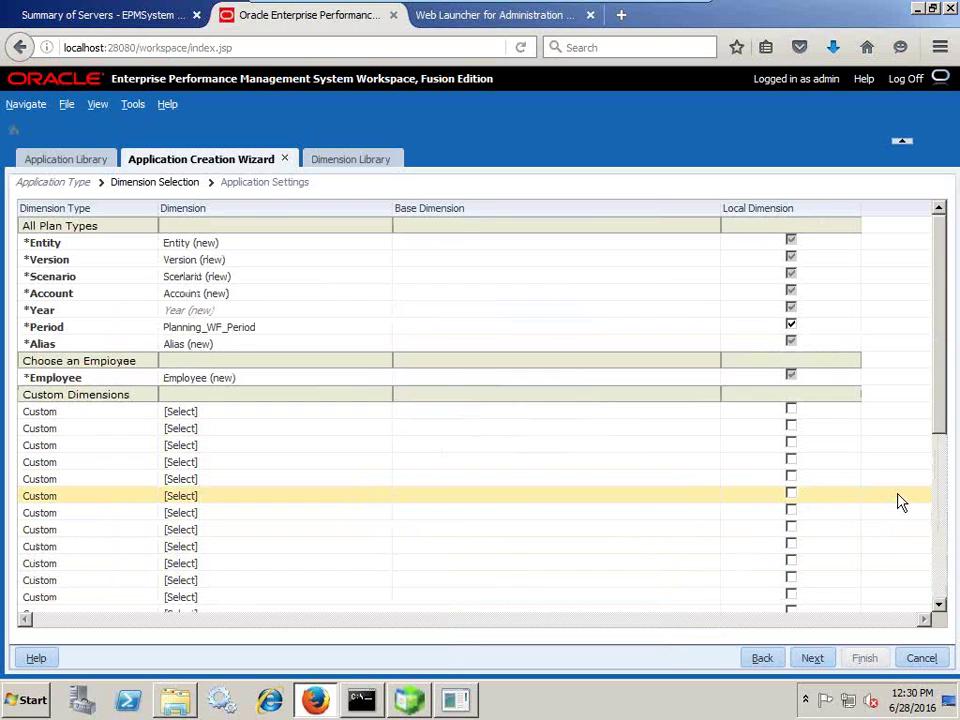
scroll(899, 505, "down", 10)
scroll(895, 513, "up", 10)
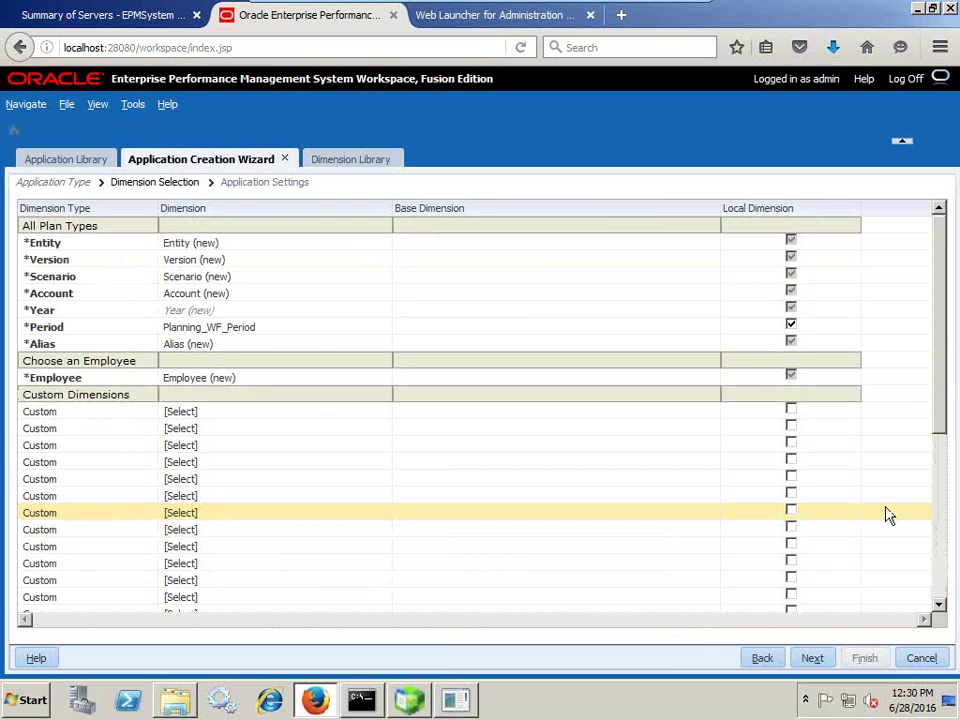
left_click(818, 656)
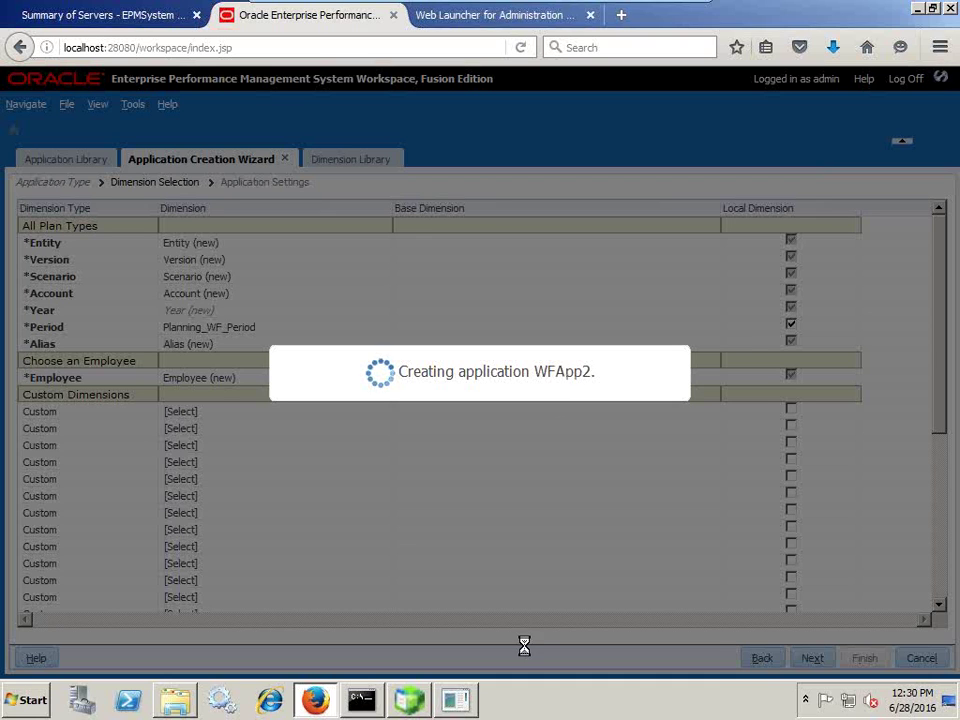
Switch to the SQL*Plus console while WFApp2 builds.
key("alt+Tab")
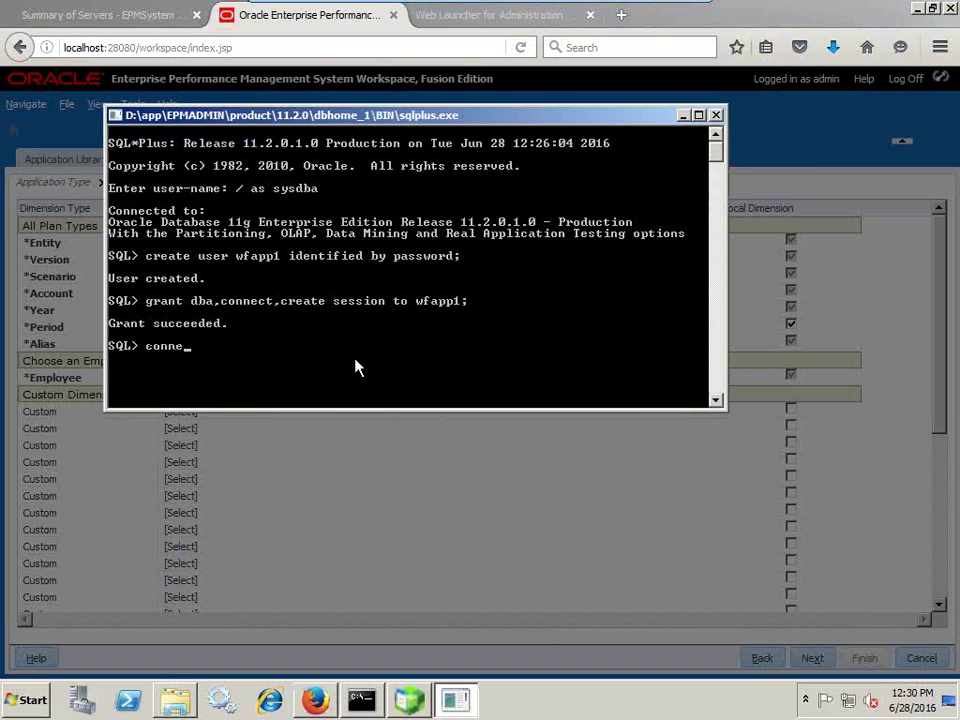
Connect in SQL*Plus as user wfapp1 with its password.
type("fapp")
key("BackSpace")
key("BackSpace")
key("BackSpace")
key("BackSpace")
type("fapp1/password")
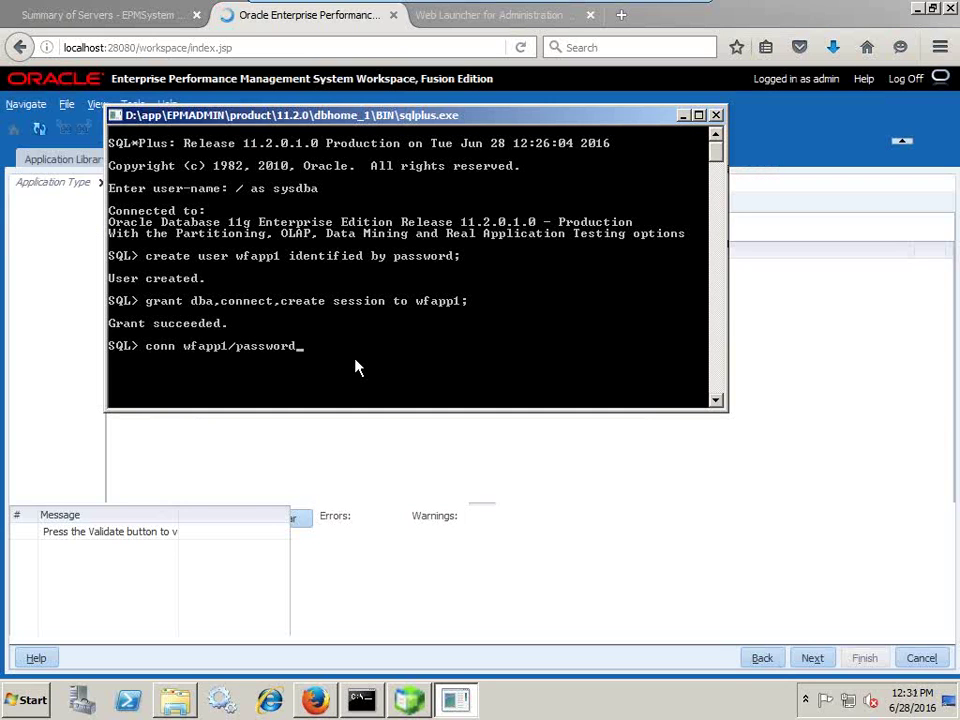
key("Return")
Run 'select table_name from user_tables;' to confirm no tables, then return to the browser.
type("select ")
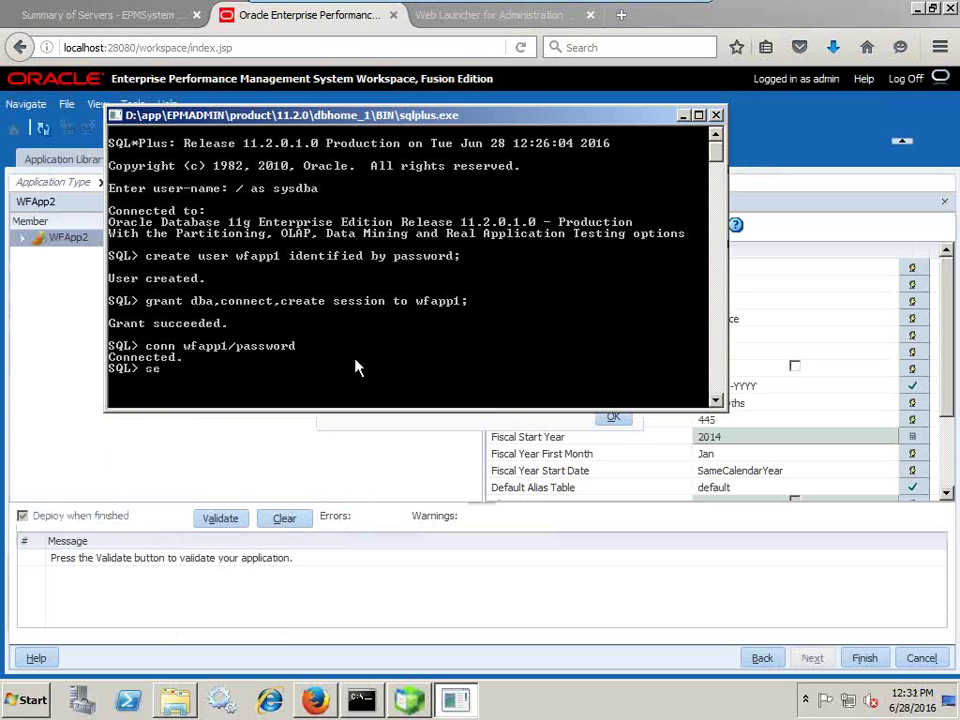
type("table_name")
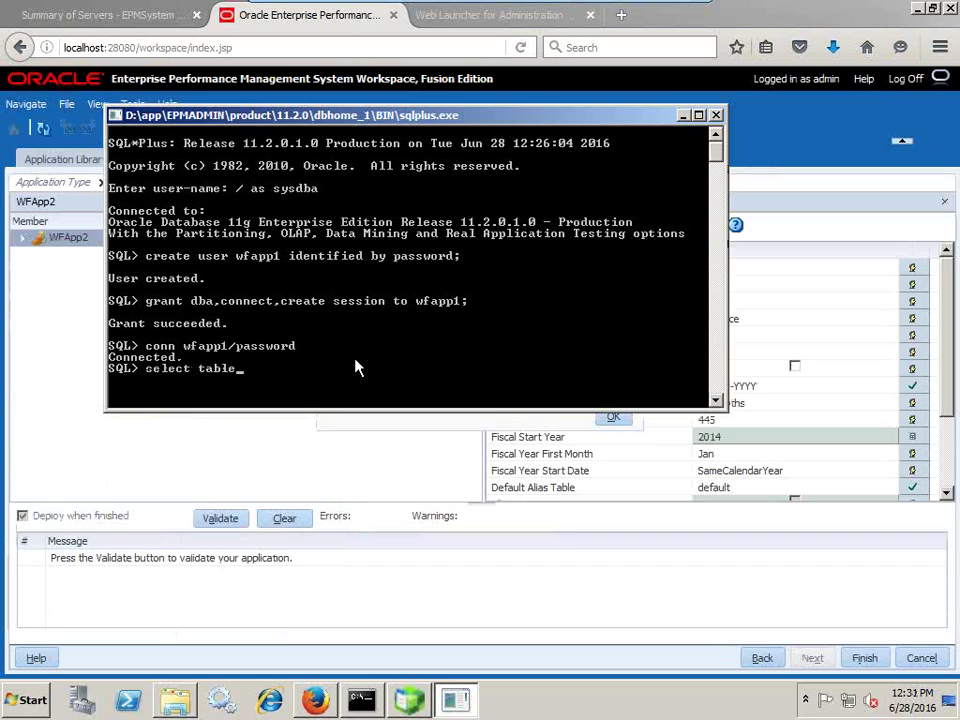
key("BackSpace")
key("BackSpace")
key("BackSpace")
key("BackSpace")
key("BackSpace")
type("name from user")
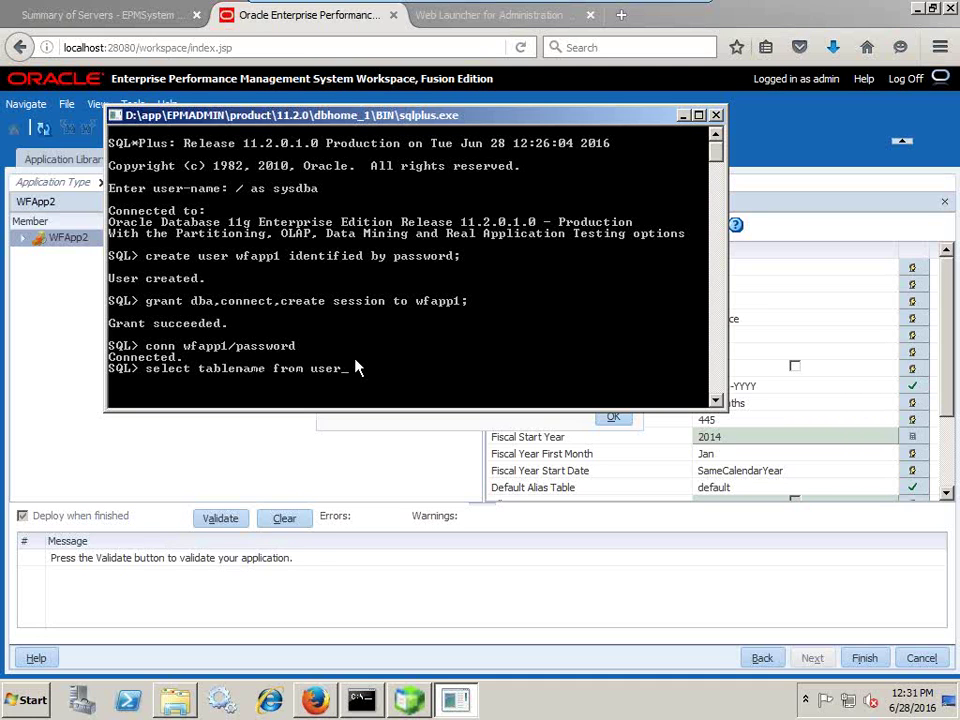
type("_tables;")
key("Return")
key("Up")
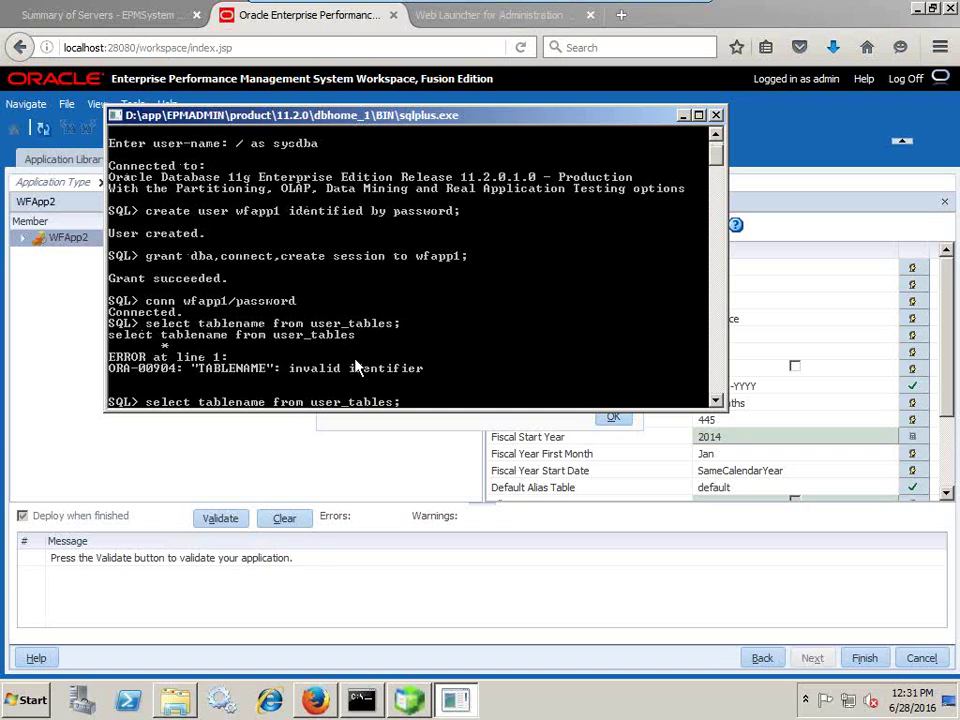
key("Escape")
type("select table_name from user_tables;")
key("Return")
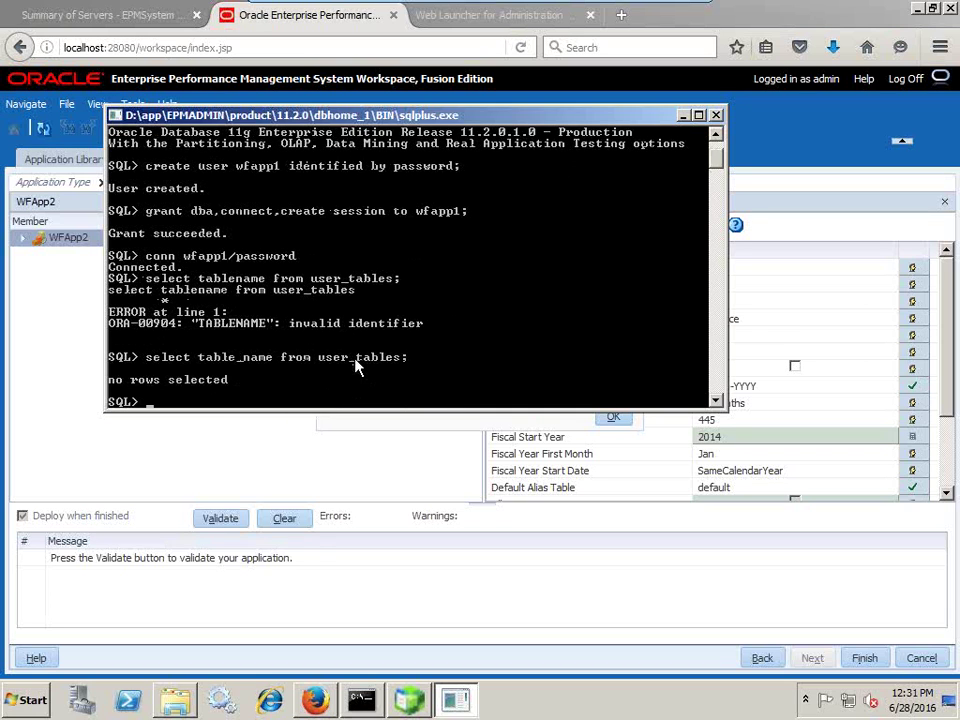
key("alt+Tab")
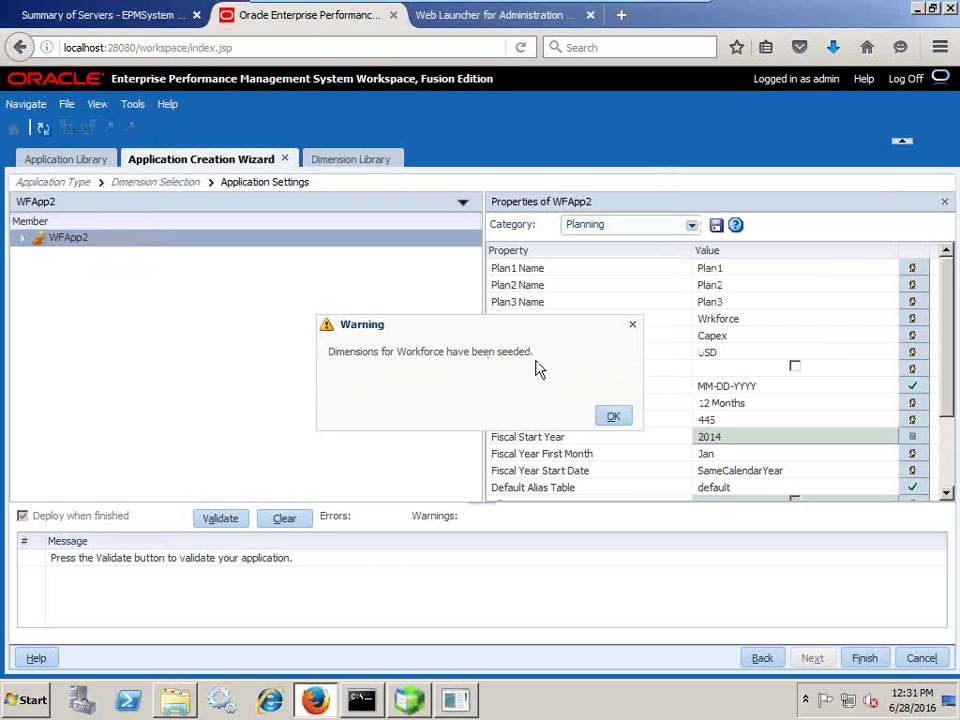
Acknowledge the Workforce dimensions seeded warning and validate WFApp2's application settings.
left_click(614, 417)
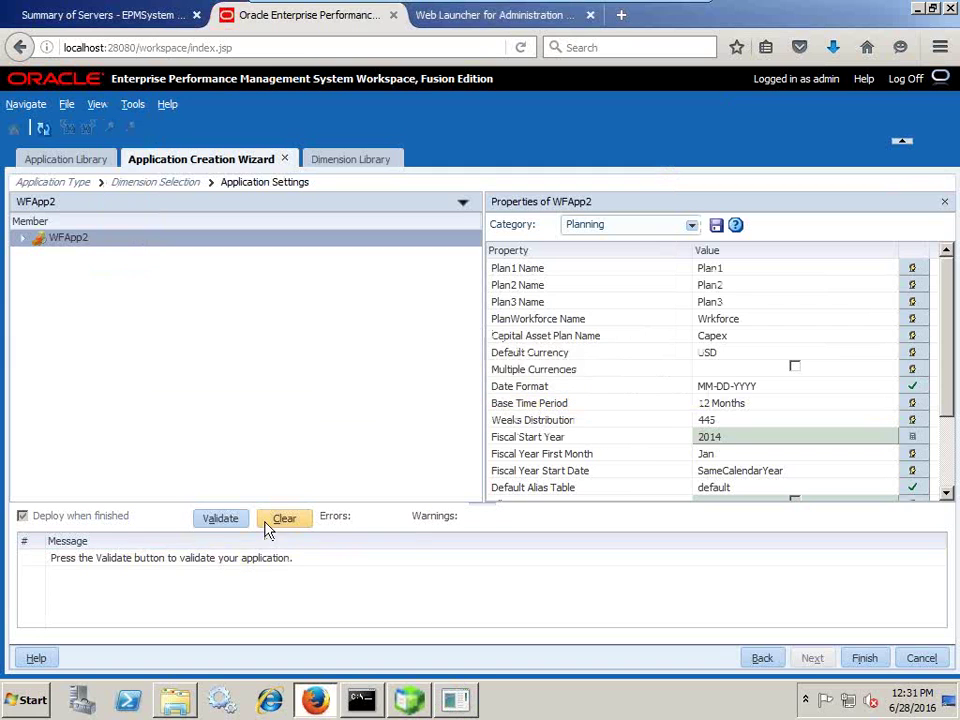
left_click(230, 519)
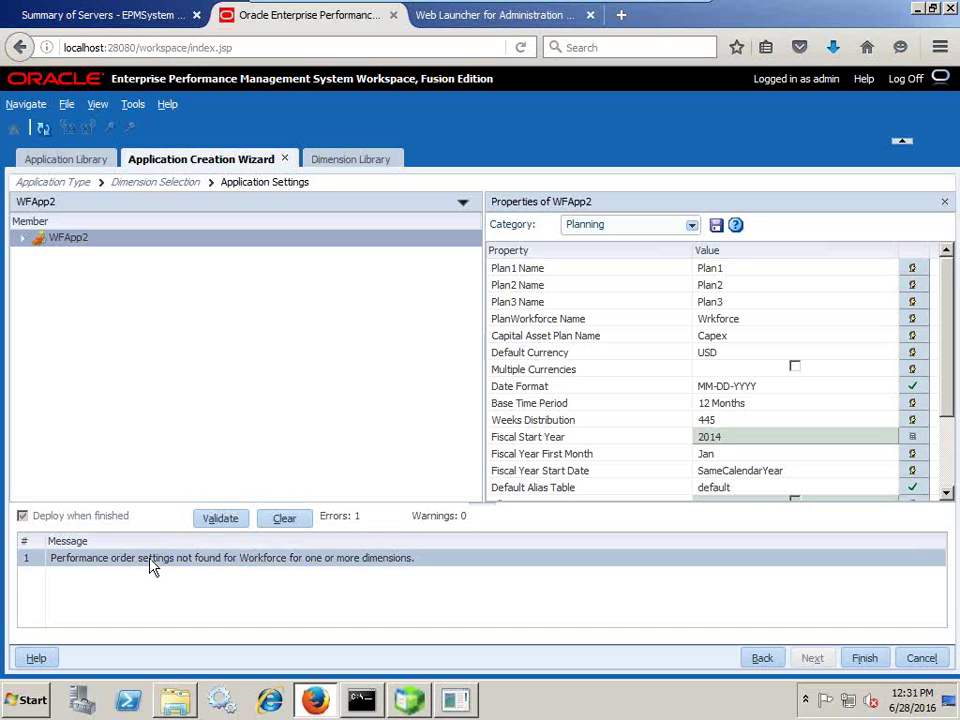
mouse_move(660, 12)
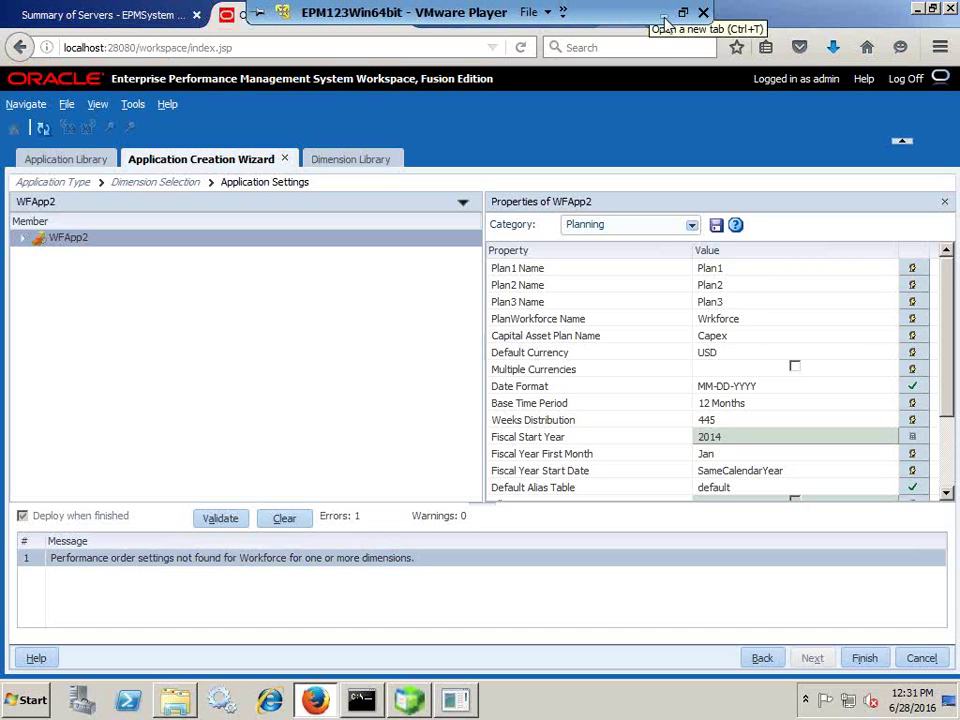
In WFApp2's plan type performance settings, move Entity to second place and Scenario to third.
right_click(122, 248)
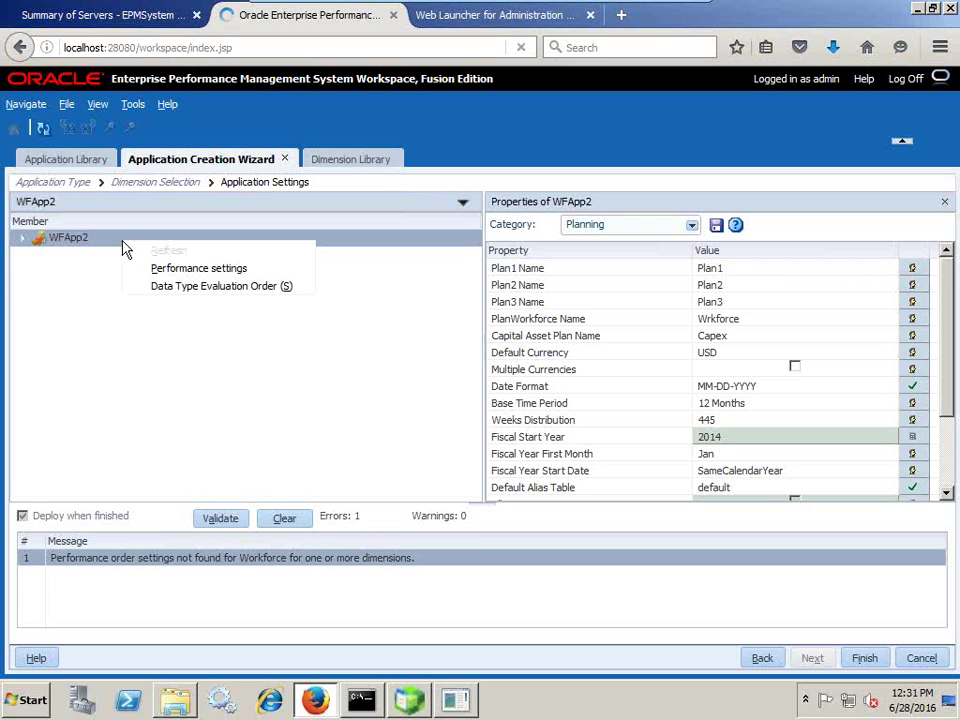
left_click(187, 276)
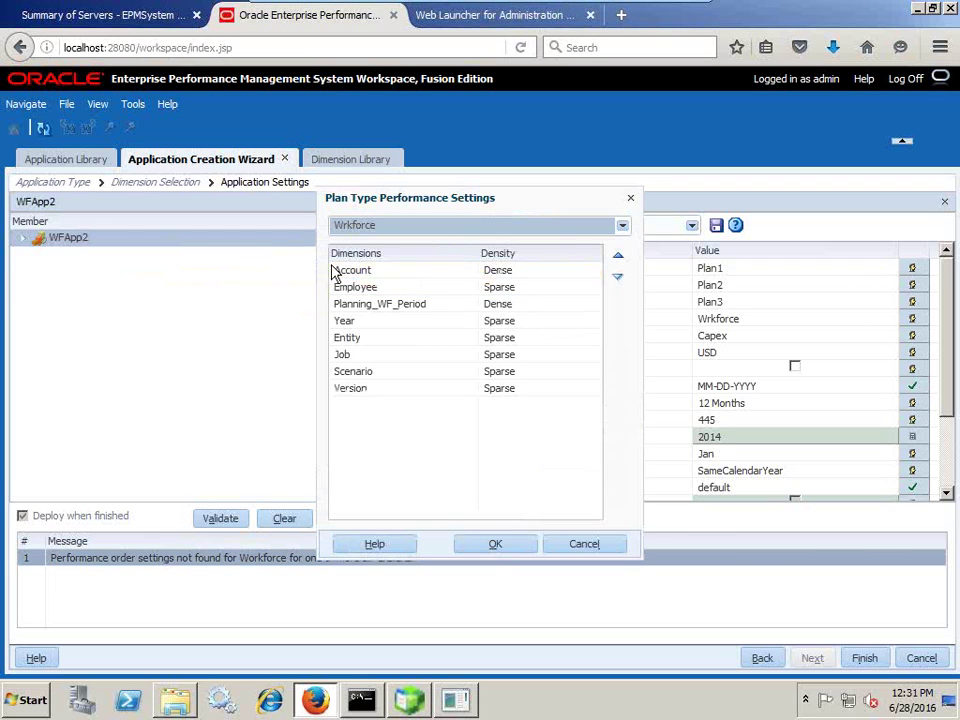
left_click(365, 345)
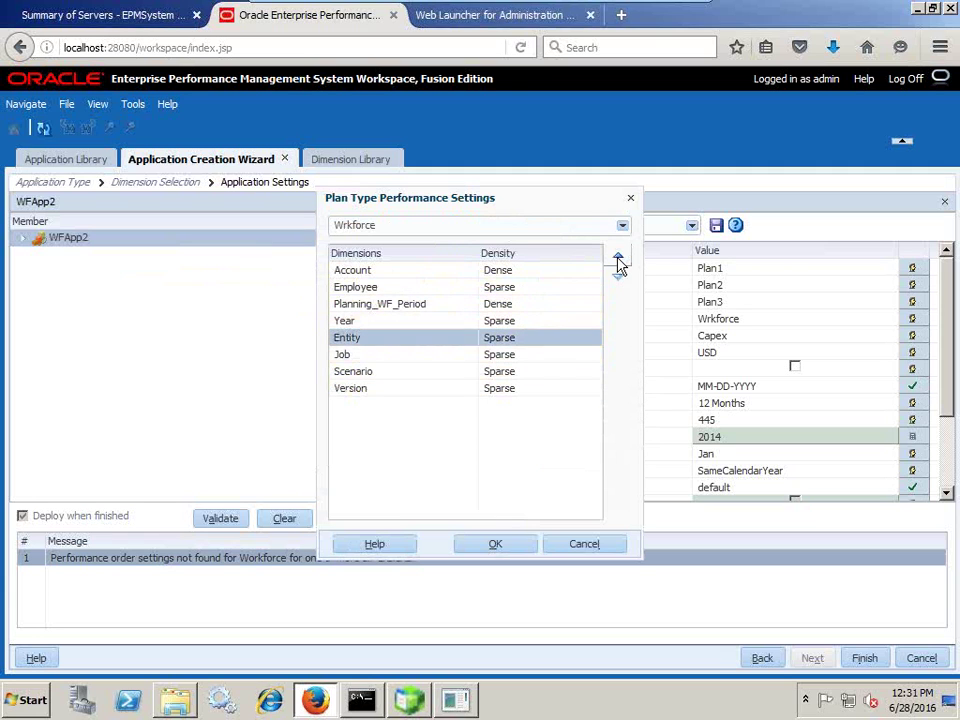
left_click(618, 256)
left_click(618, 256)
left_click(618, 256)
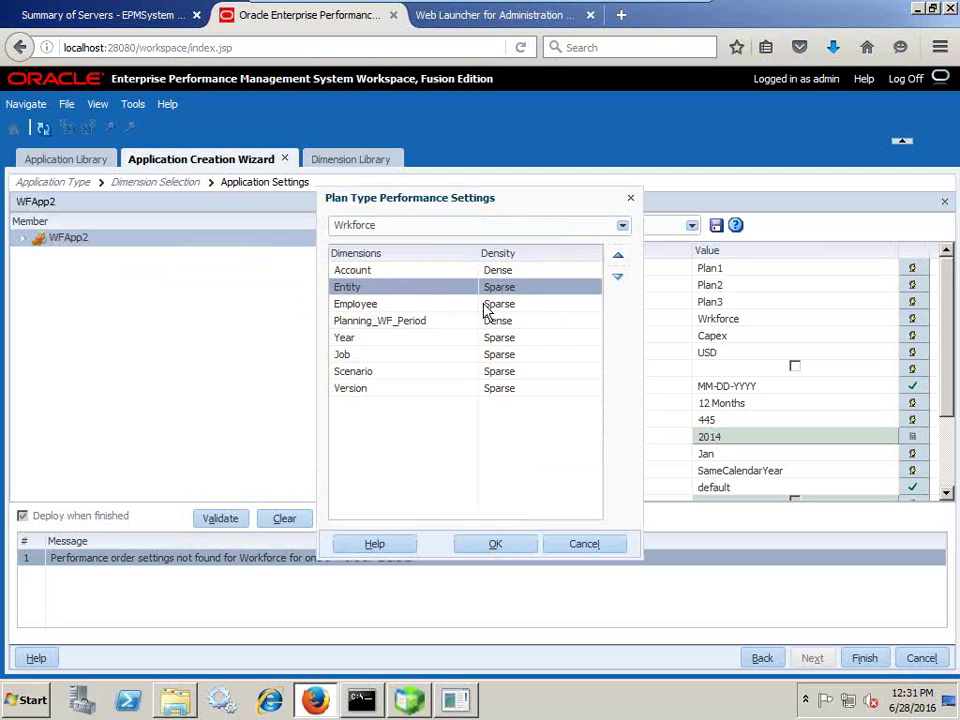
left_click(368, 375)
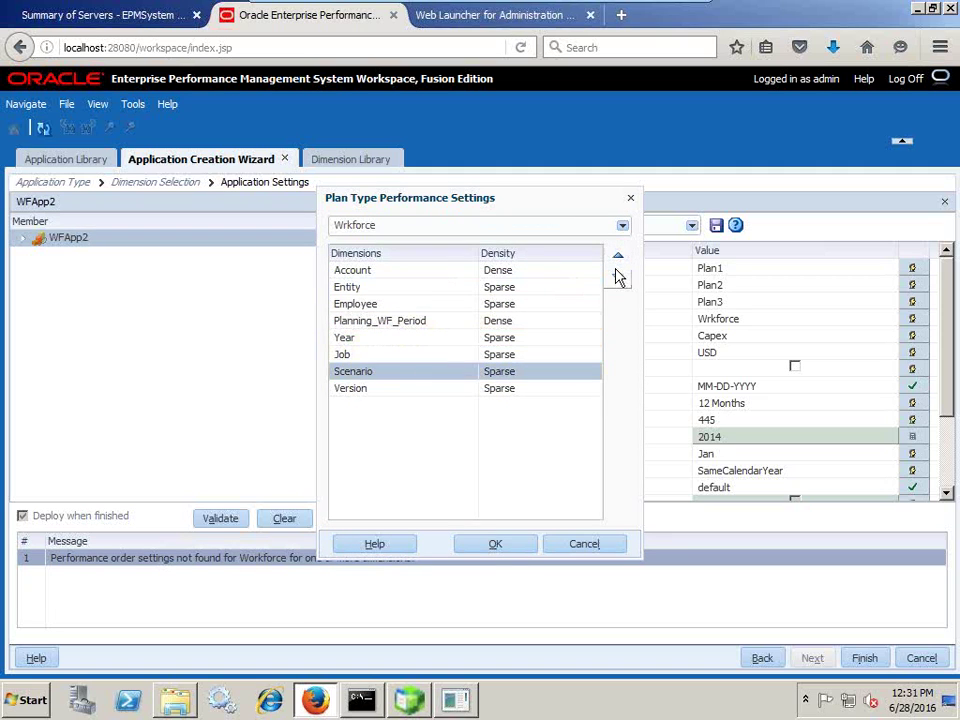
left_click(618, 256)
left_click(618, 256)
left_click(618, 256)
left_click(618, 258)
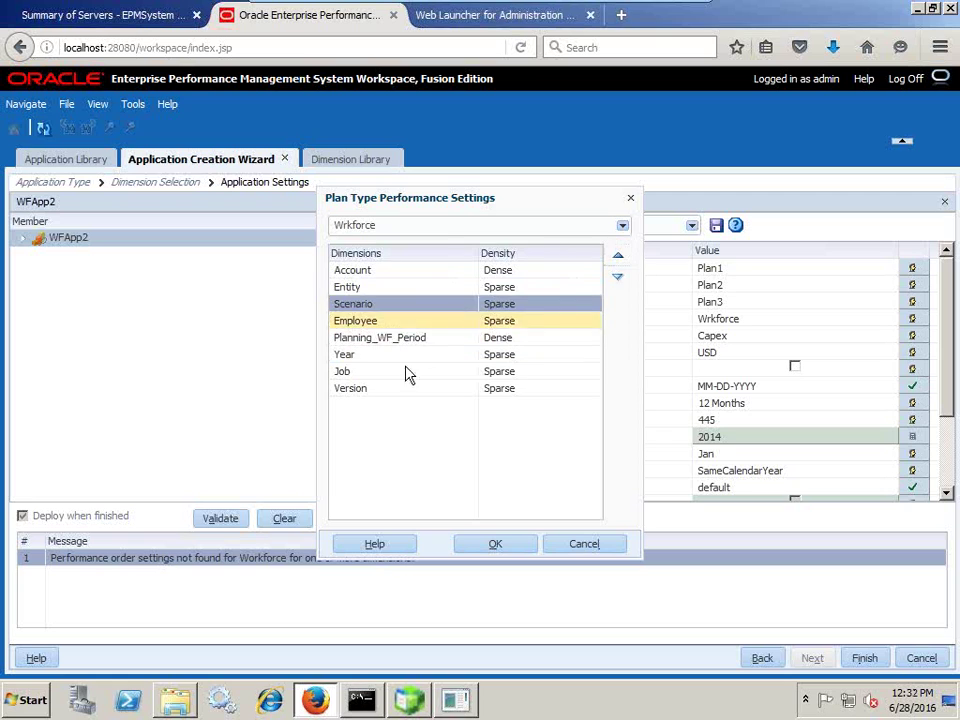
Move Version up to fifth place and Year above Planning_WF_Period.
left_click(370, 390)
left_click(618, 258)
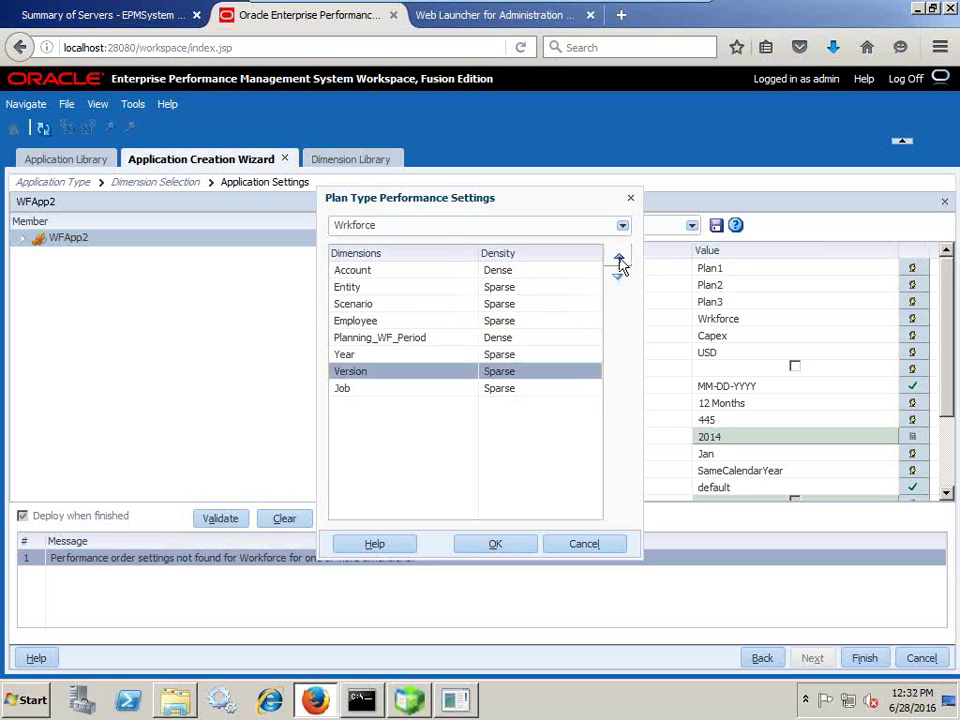
left_click(618, 258)
left_click(618, 258)
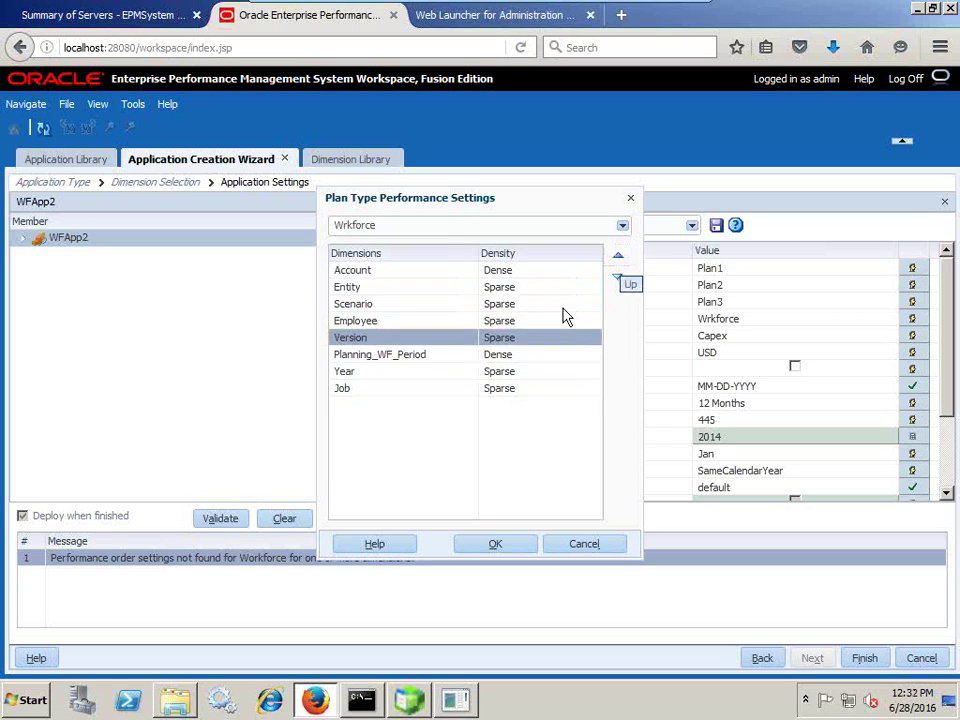
left_click(385, 374)
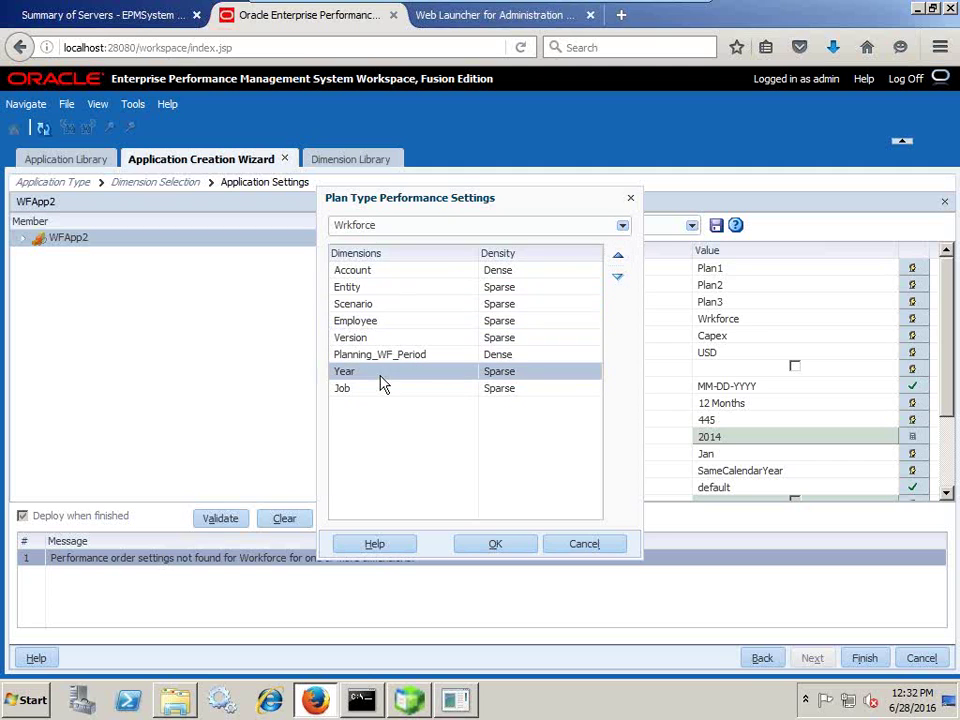
left_click(619, 261)
Move Employee to the last position, save the order, and revalidate WFApp2.
left_click(385, 320)
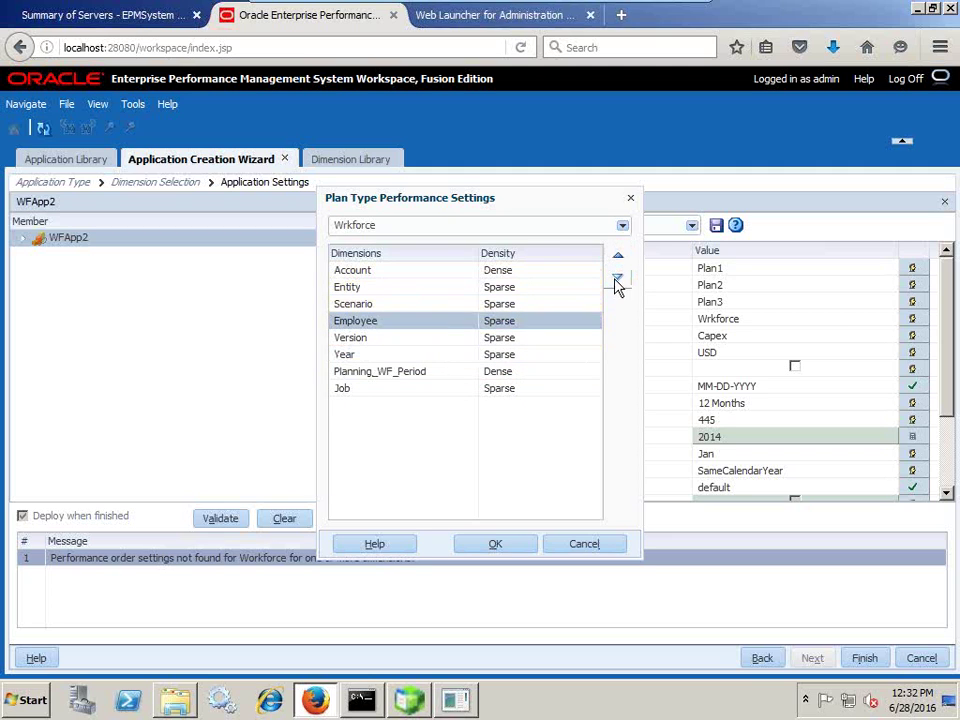
left_click(618, 277)
left_click(618, 277)
left_click(618, 277)
left_click(618, 277)
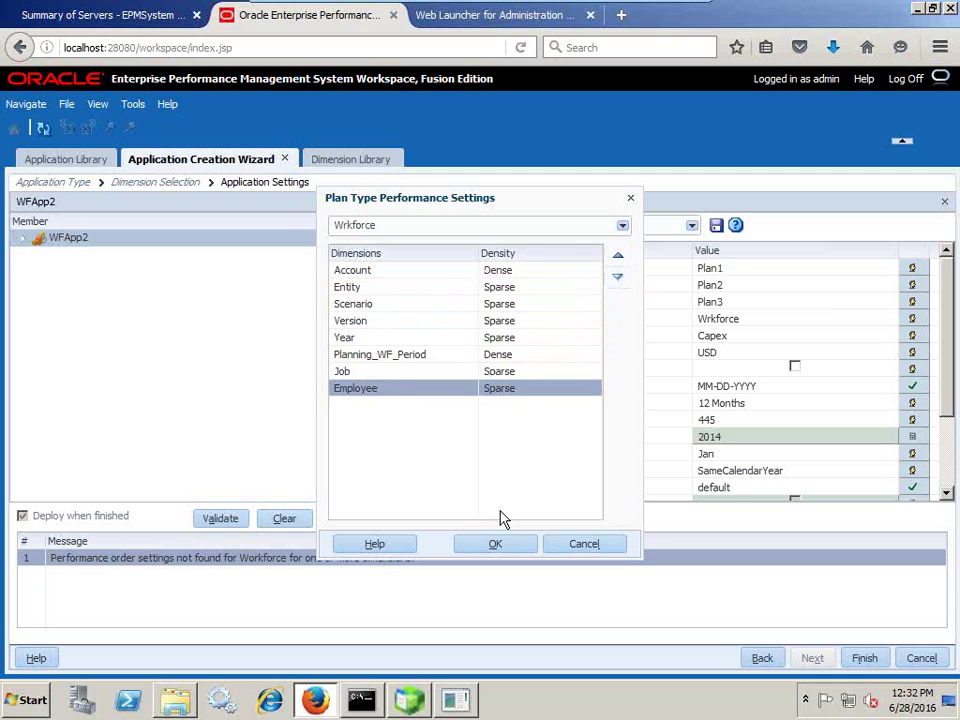
left_click(495, 543)
left_click(222, 519)
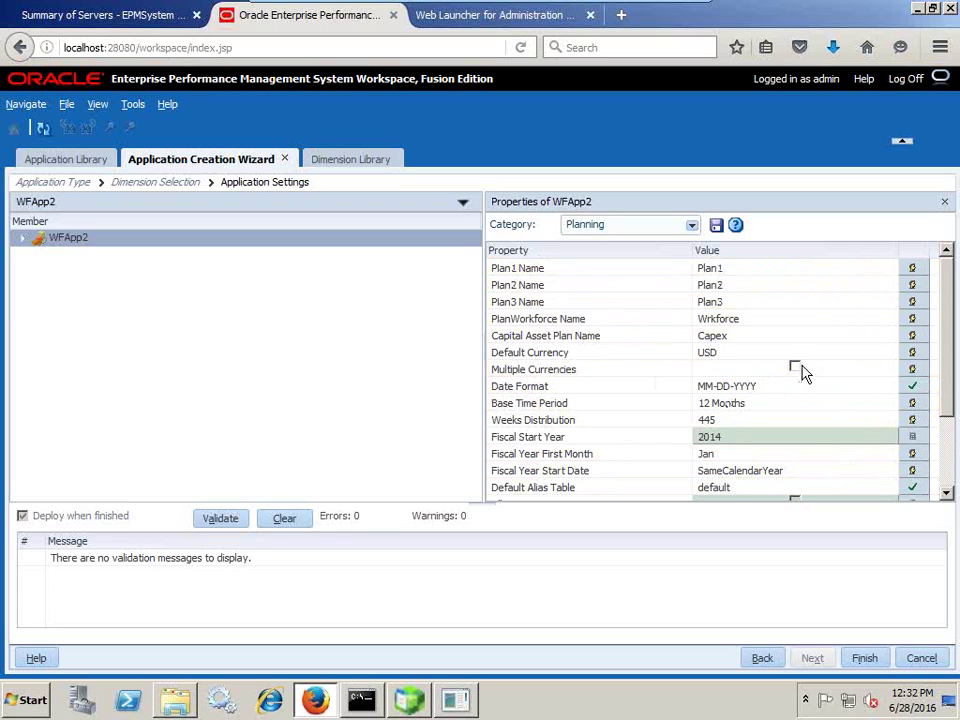
Confirm validation shows 0 errors and finish the WFApp2 application wizard.
scroll(950, 450, "down", 2)
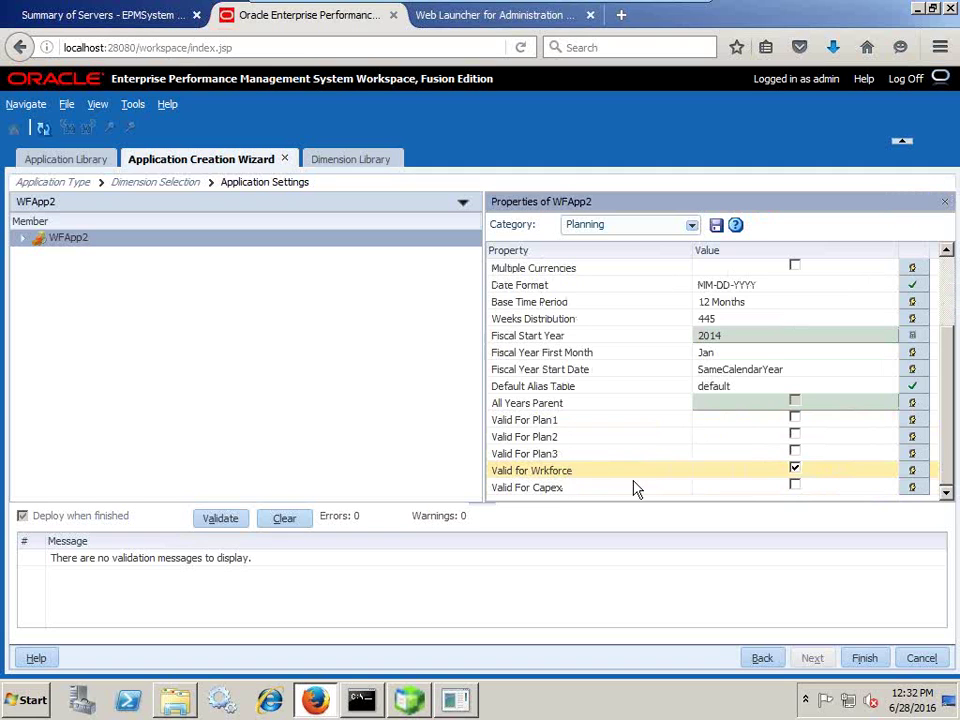
left_click(866, 658)
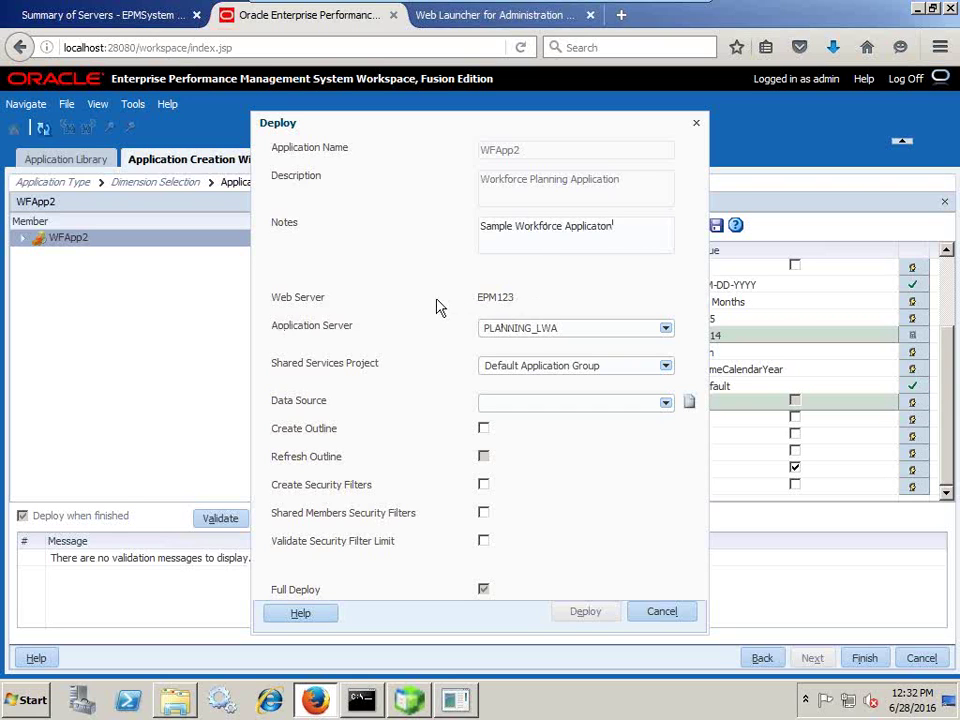
Keep PLANNING_LWA as application server and assign WFApp2 to the Planning Shared Services project.
left_click(569, 336)
left_click(570, 337)
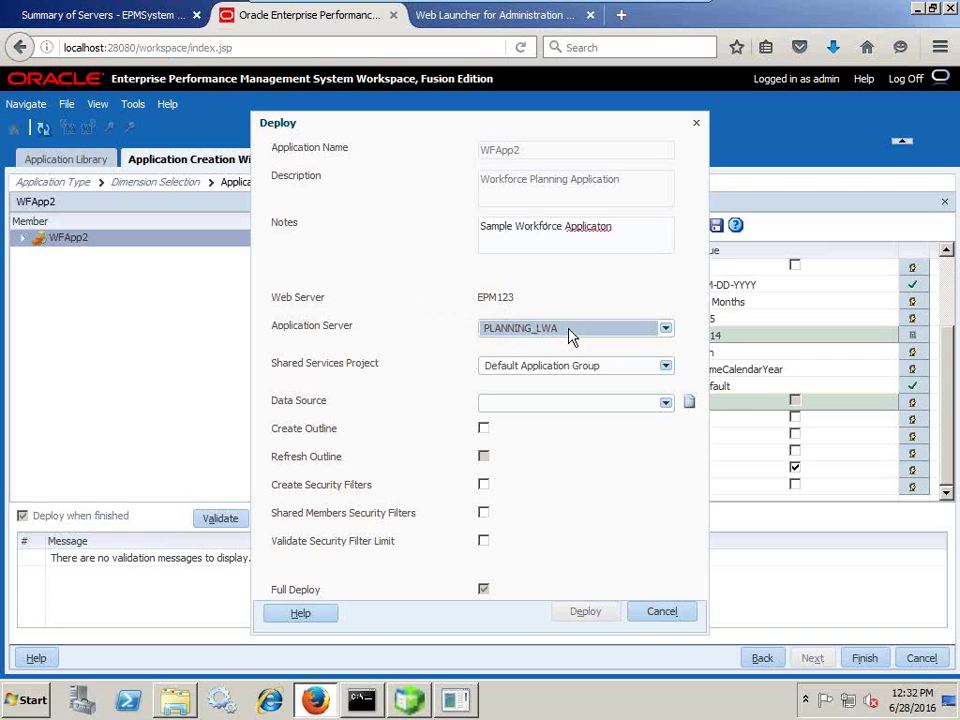
left_click(589, 379)
left_click(572, 424)
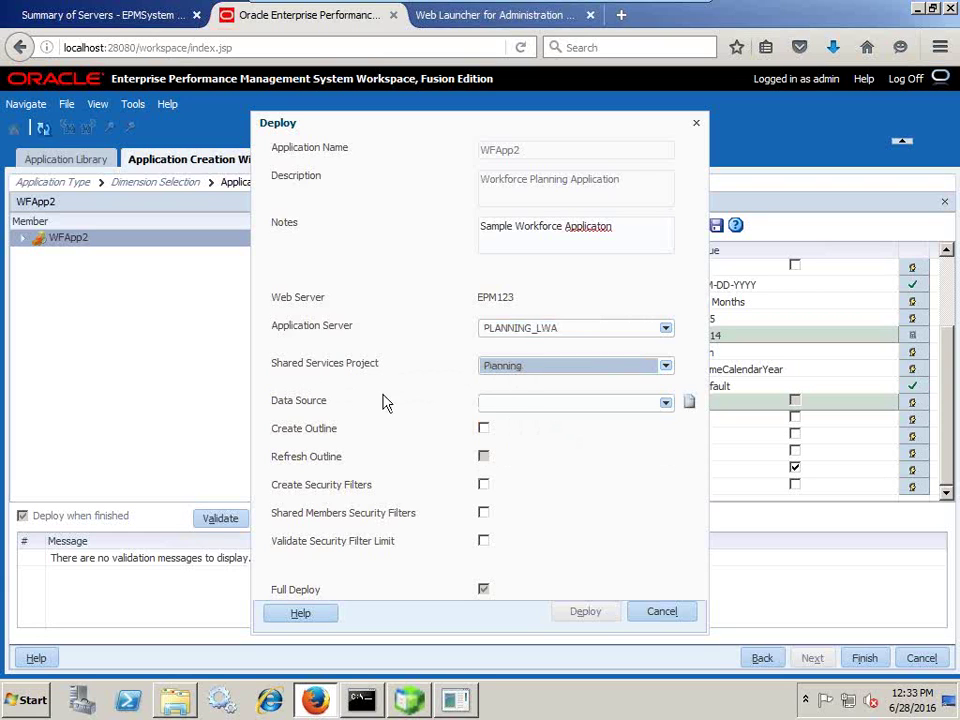
left_click(660, 402)
Create the 'WOrkforce Planning App' data source on Oracle localhost/1521/ORCL and test the connection.
left_click(688, 403)
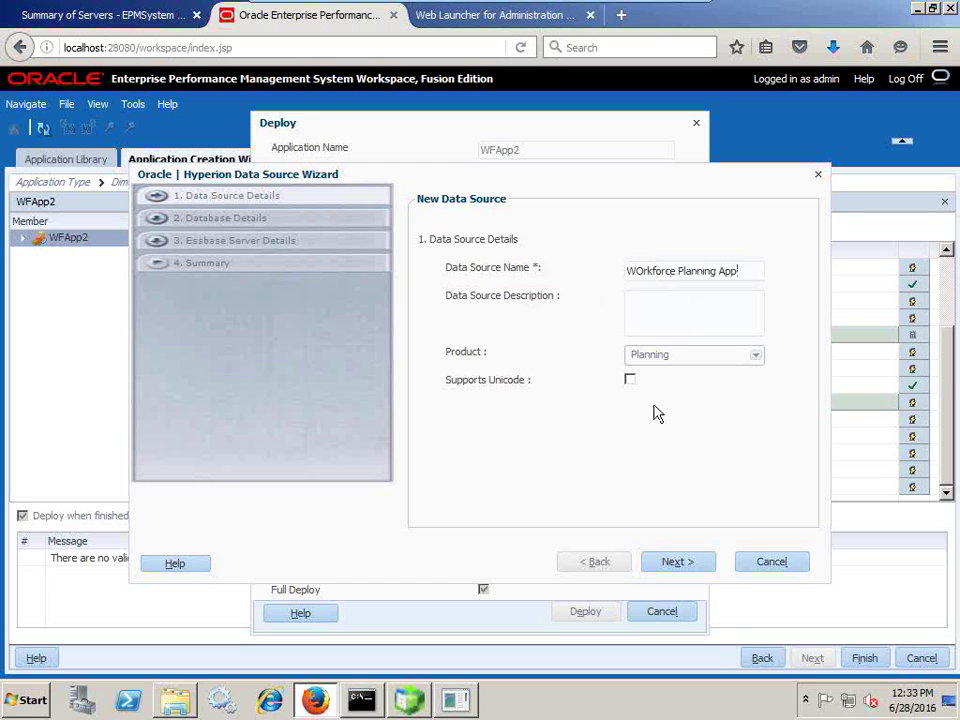
left_click(670, 565)
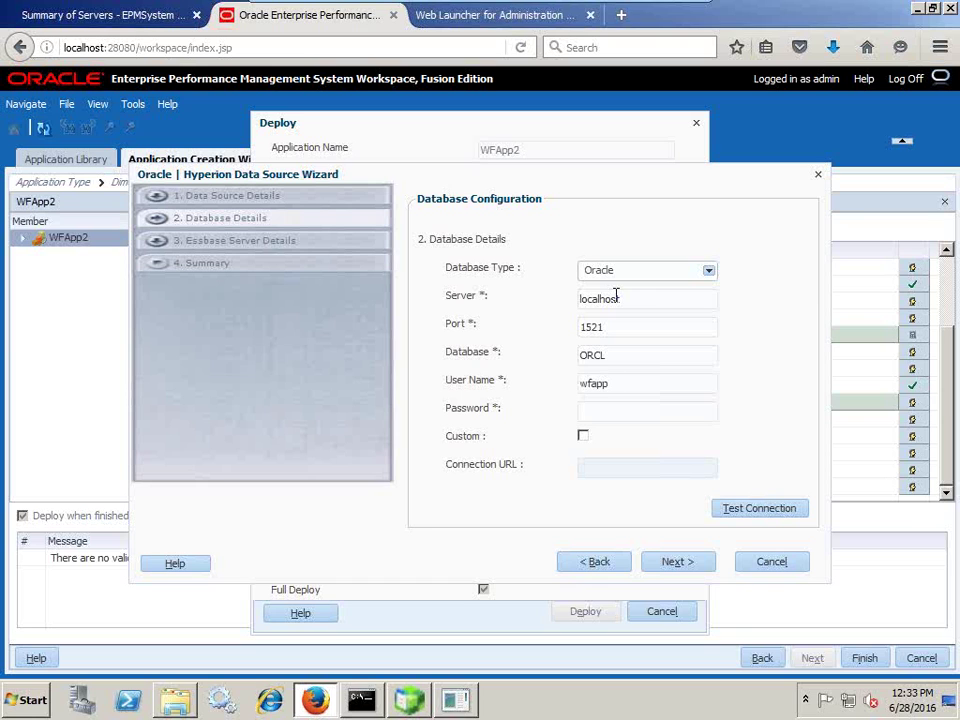
left_click(455, 700)
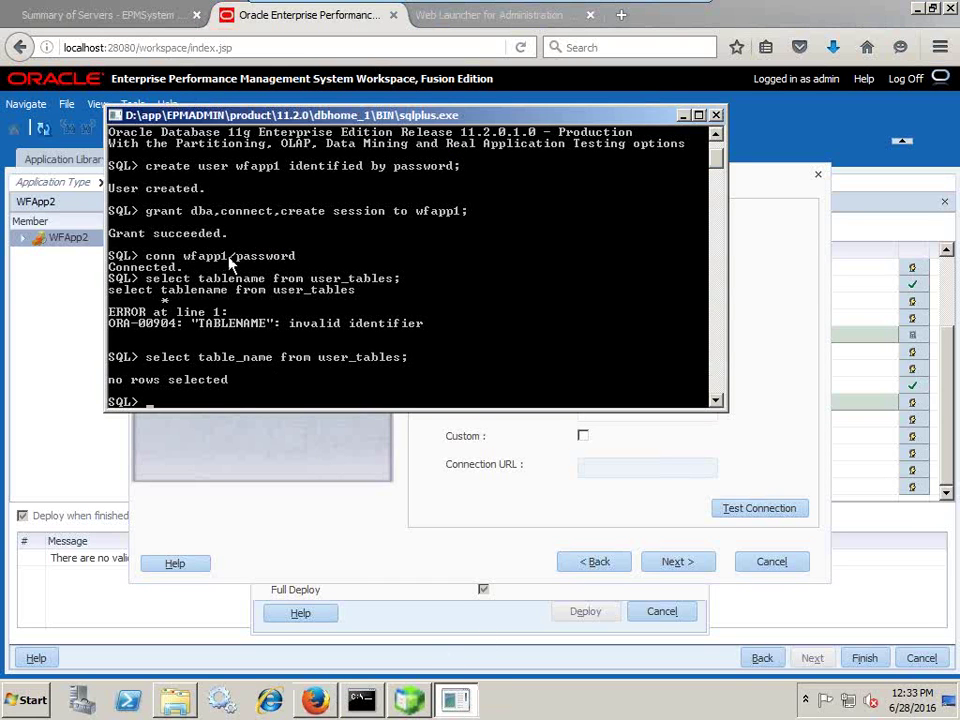
key("alt+Tab")
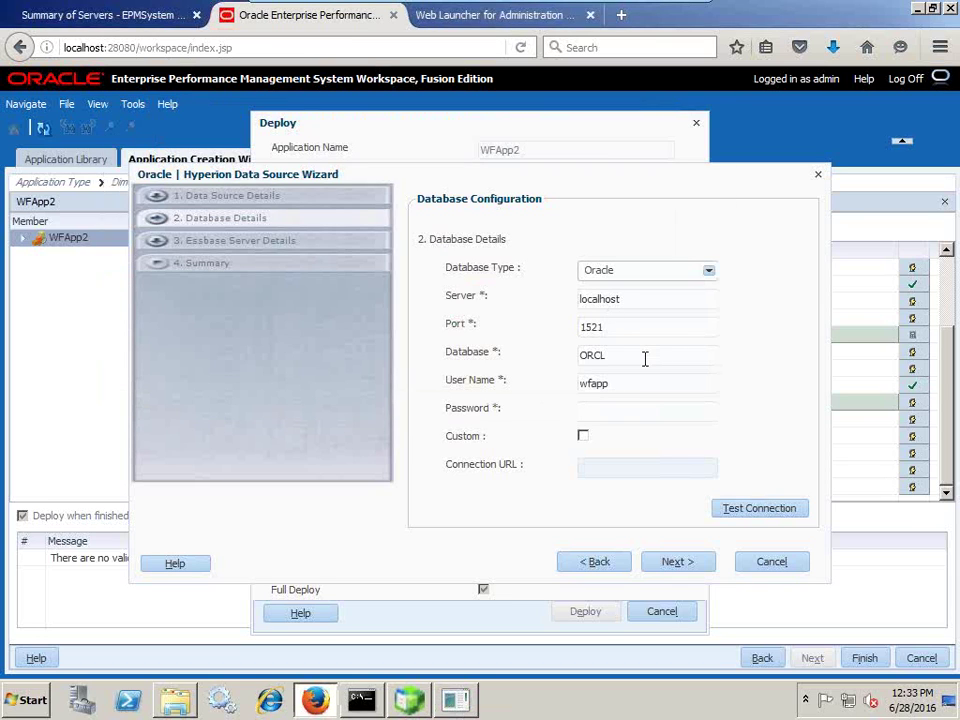
left_click(605, 411)
left_click(727, 511)
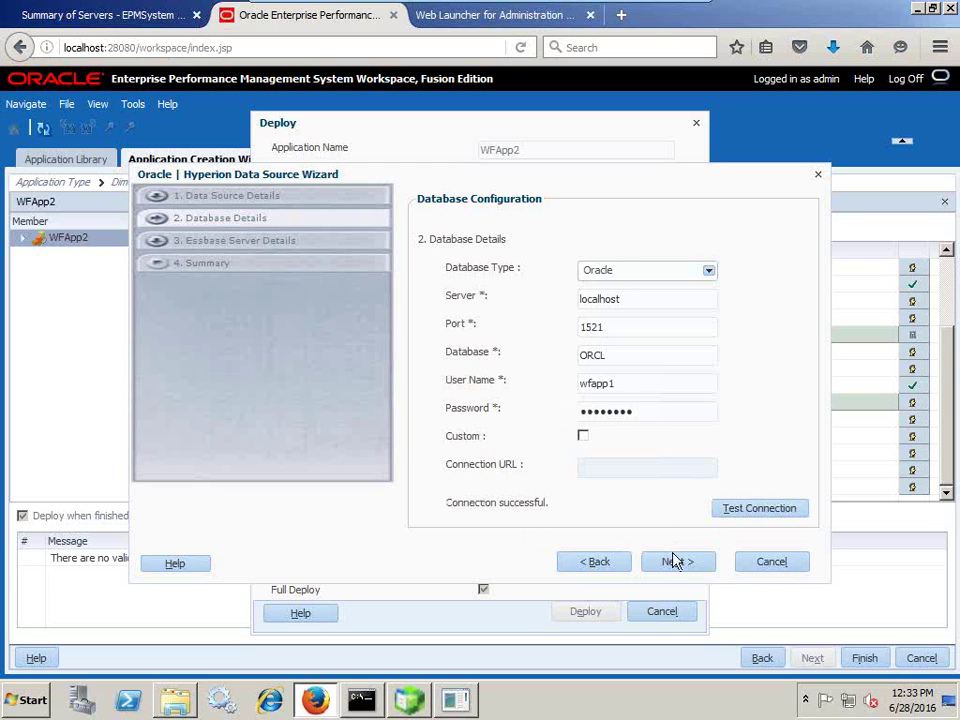
left_click(674, 561)
Enter the Essbase localhost server and admin credentials, test the connection, and finish the data source.
left_click(593, 271)
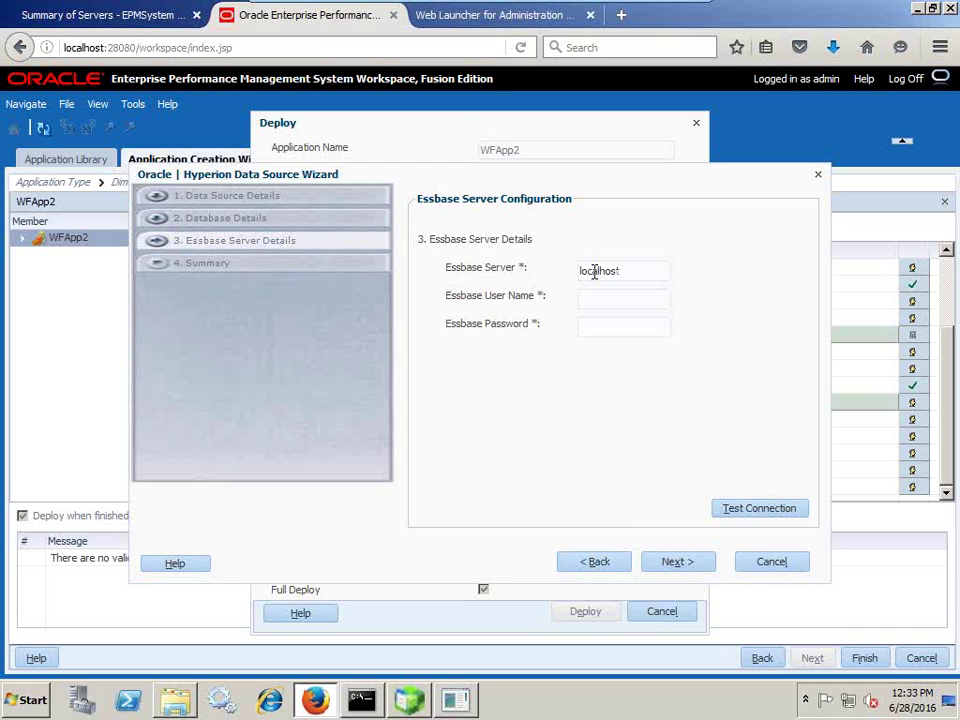
key("Tab")
type("adm")
left_click(722, 512)
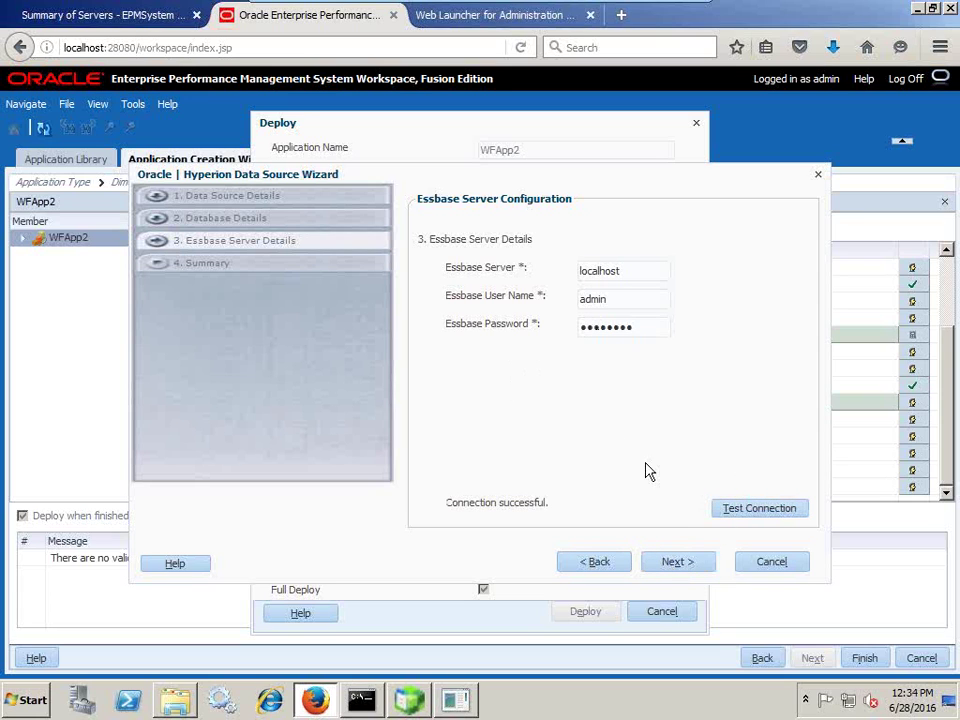
left_click(670, 566)
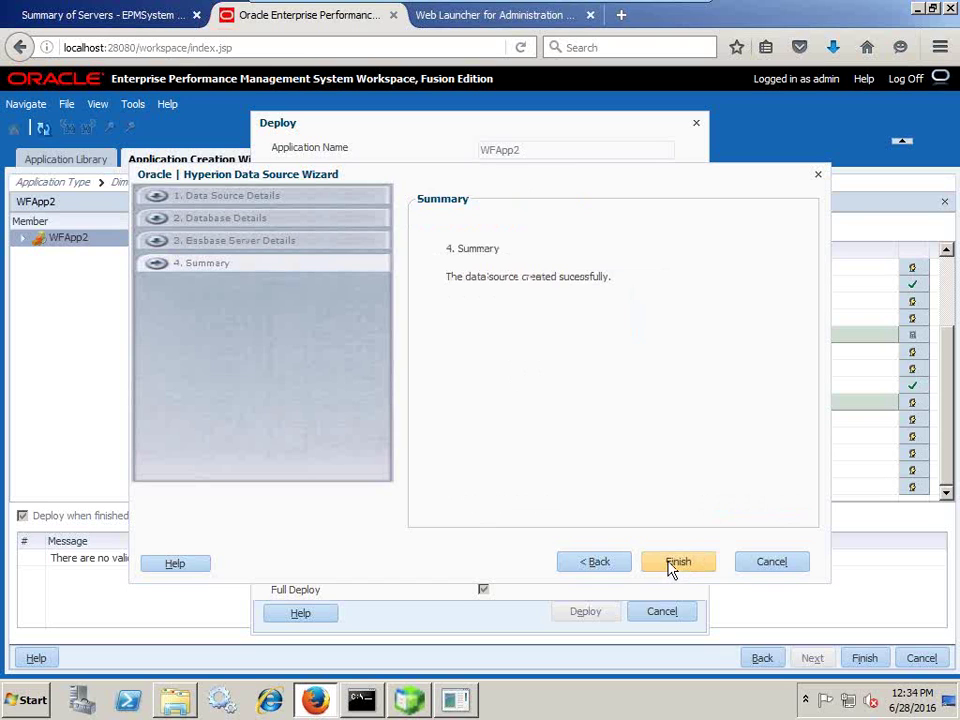
left_click(677, 563)
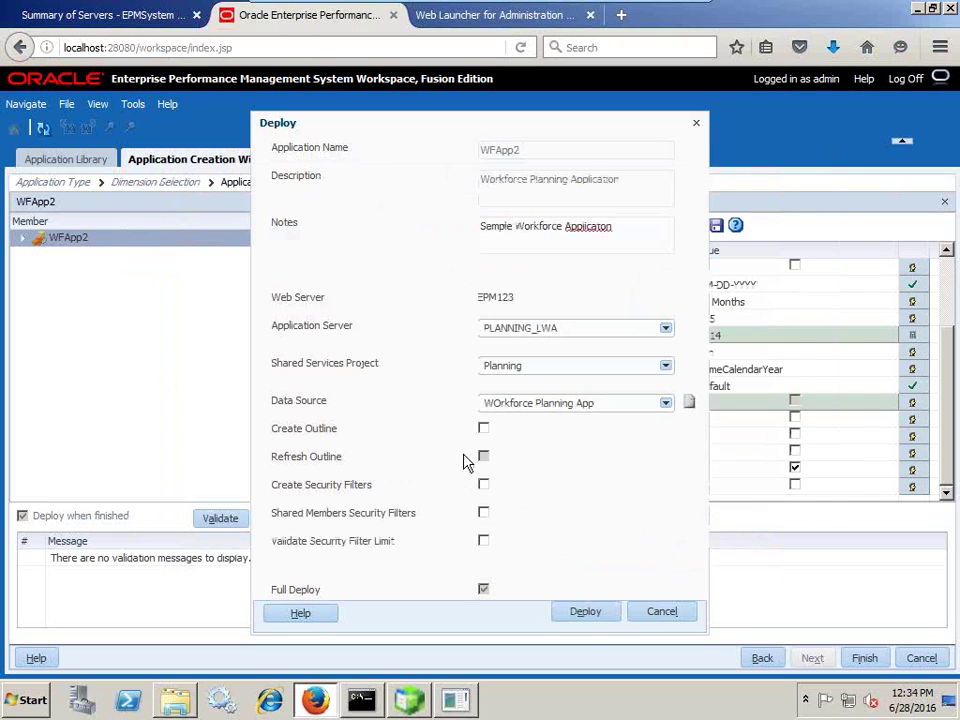
Enable Create Outline and deploy WFApp2, submitting it as job 145.
left_click(484, 429)
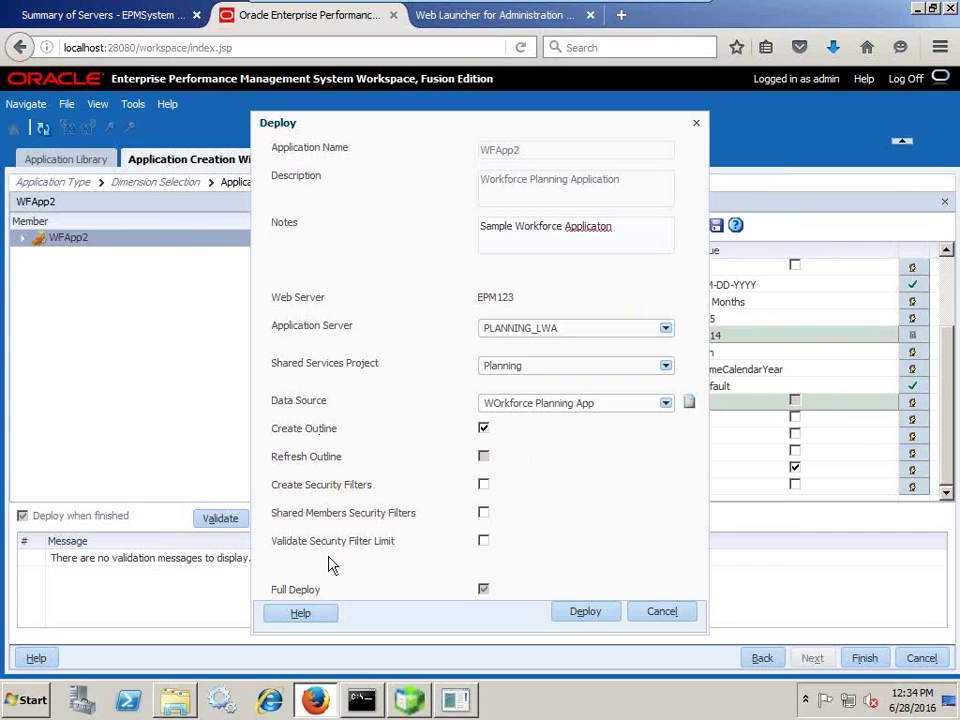
left_click(598, 610)
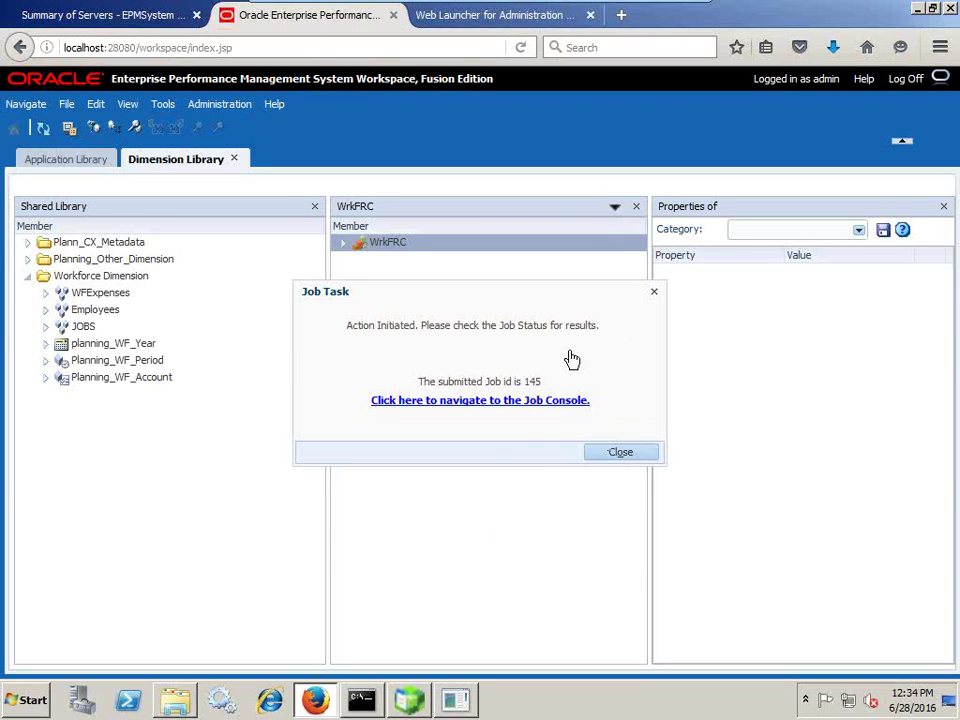
Track the WFApp2 deployment in the Job Console, refreshed at 6% progress.
left_click(628, 455)
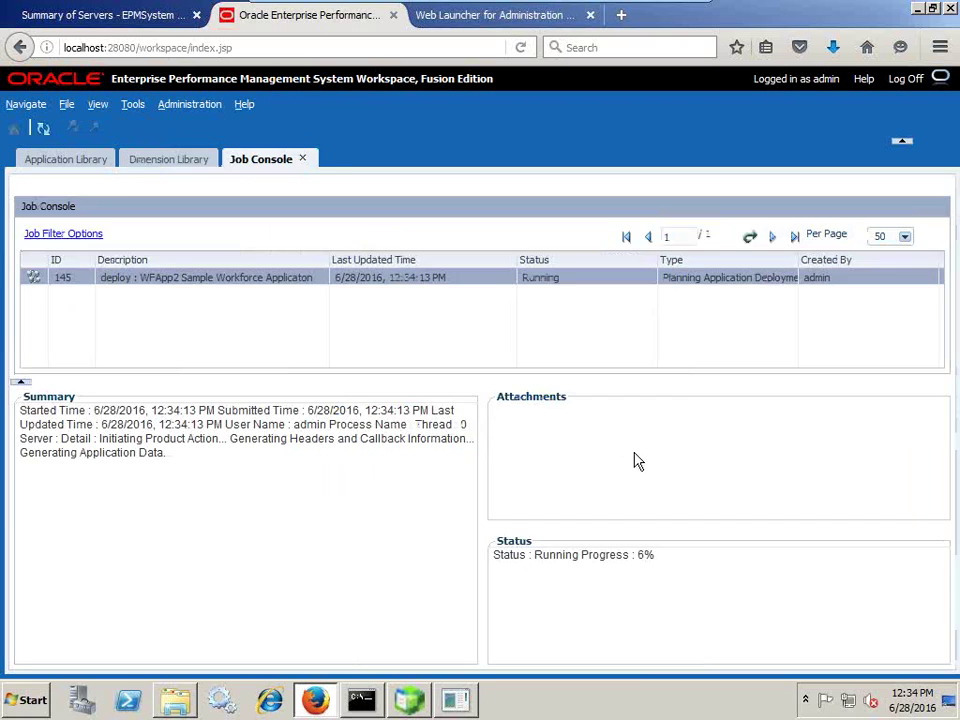
left_click_drag(631, 556, 658, 566)
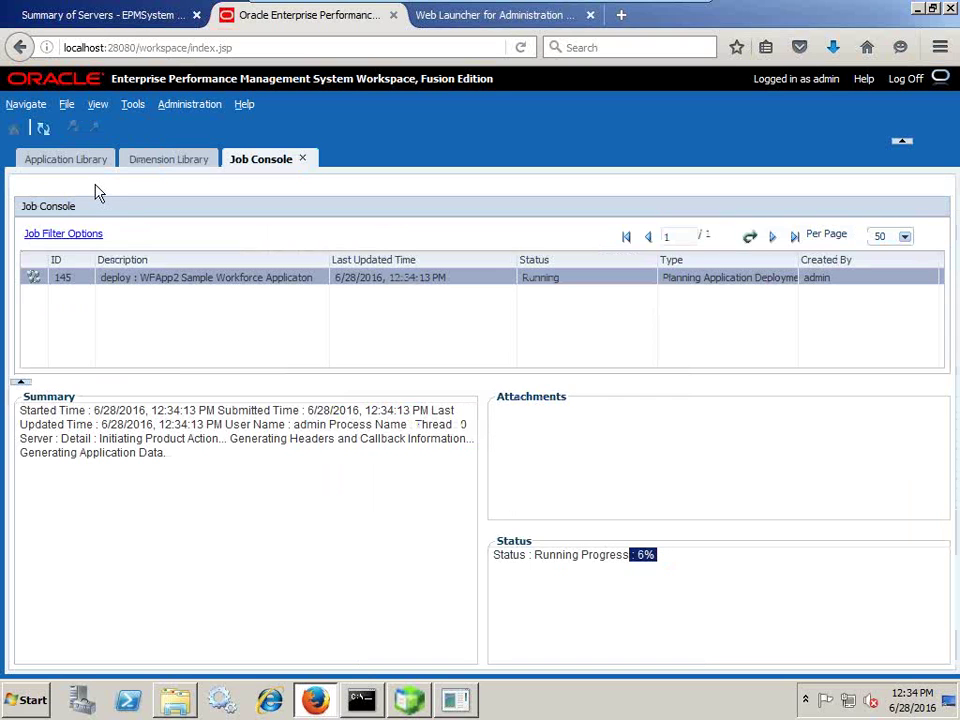
left_click(42, 132)
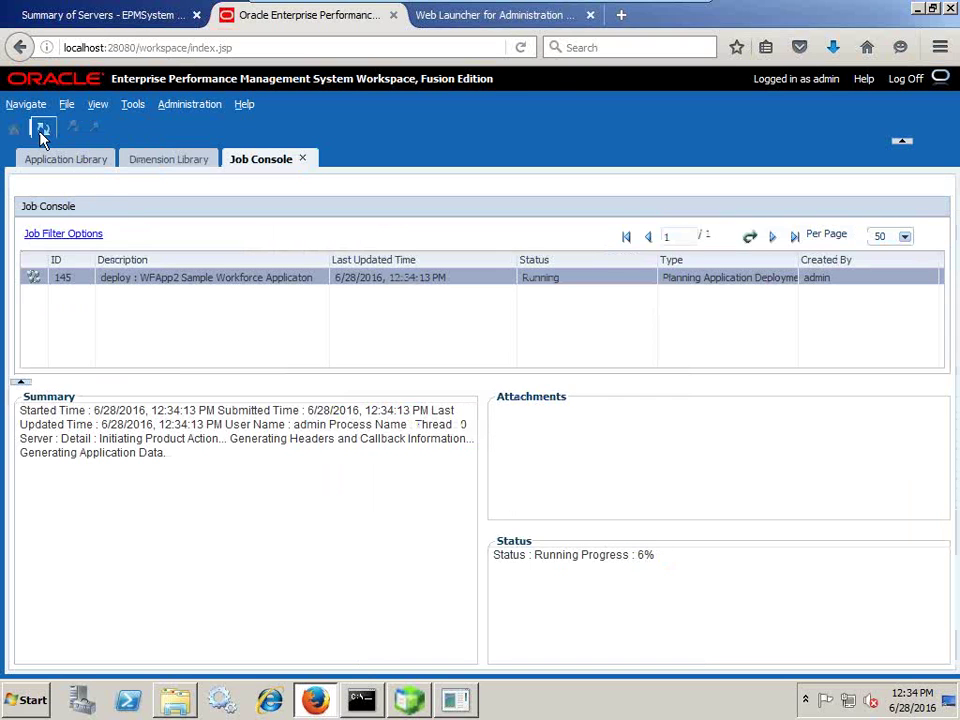
Rerun the user_tables query in SQL*Plus, which still returns no rows.
left_click(361, 700)
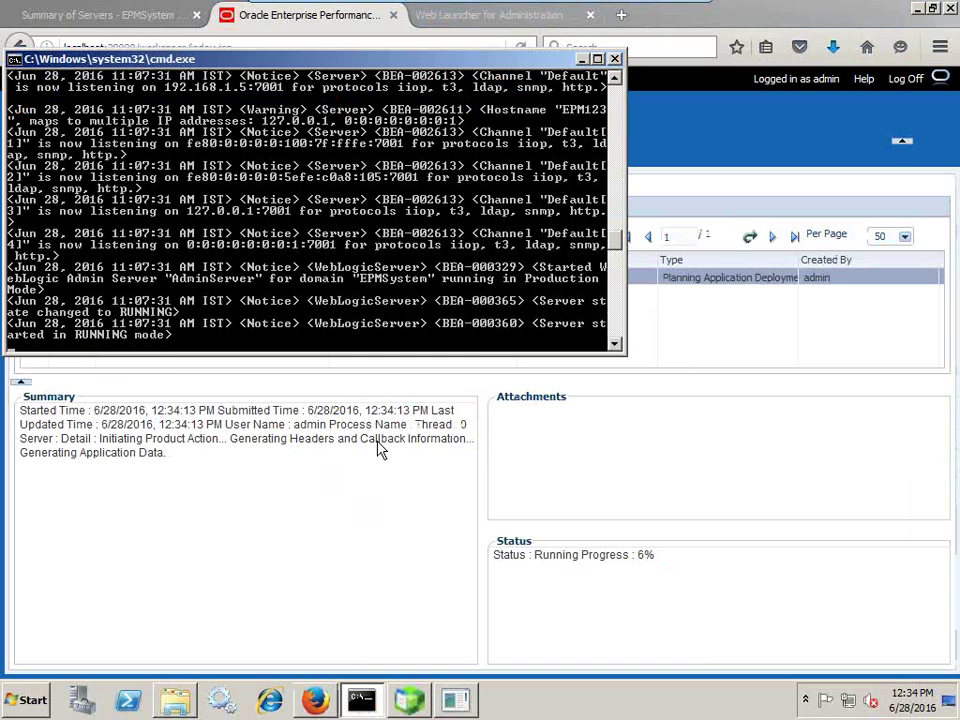
left_click(361, 700)
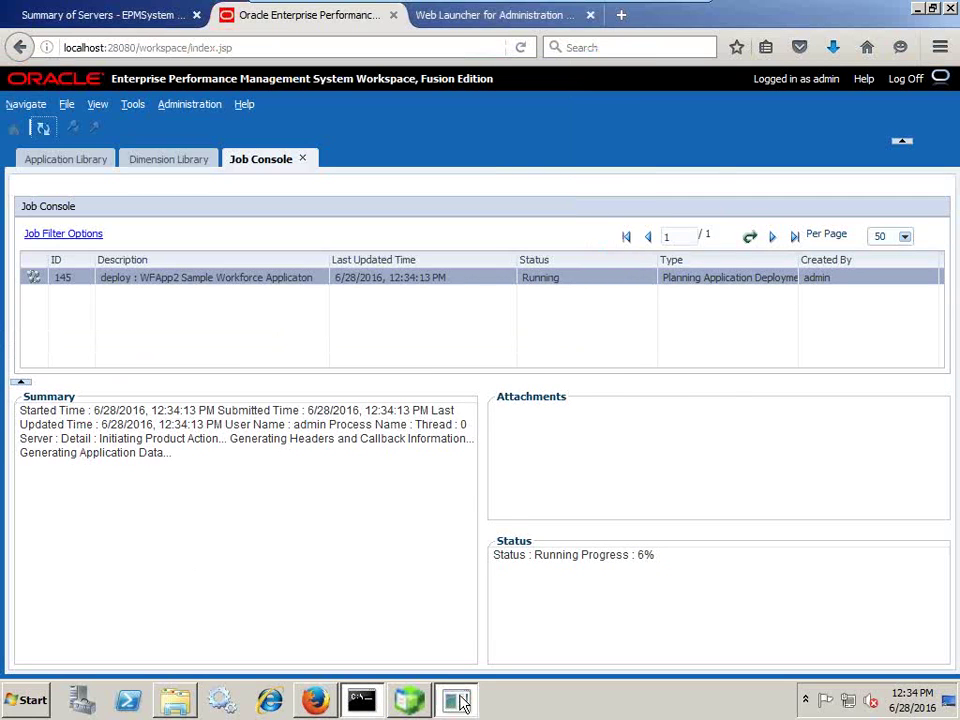
left_click(455, 700)
key("Up")
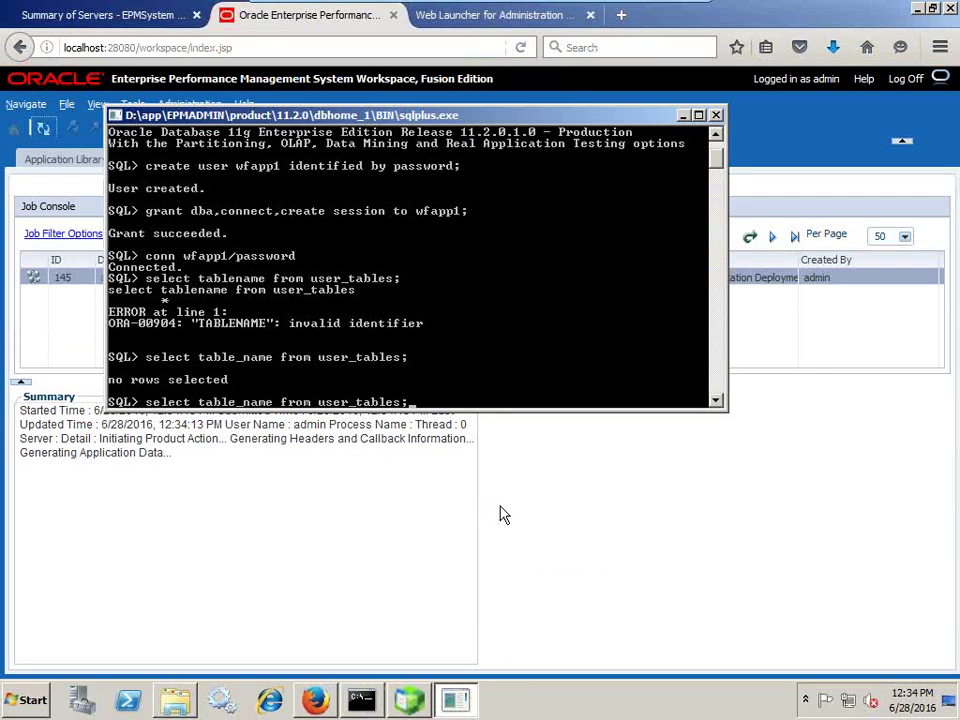
key("Return")
key("Up")
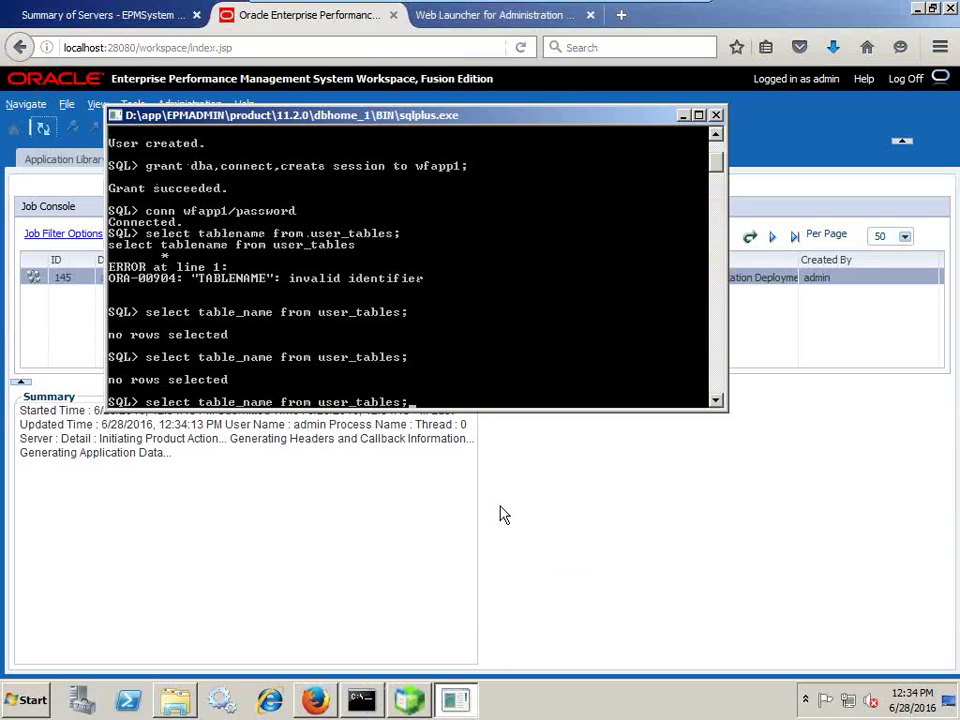
key("Return")
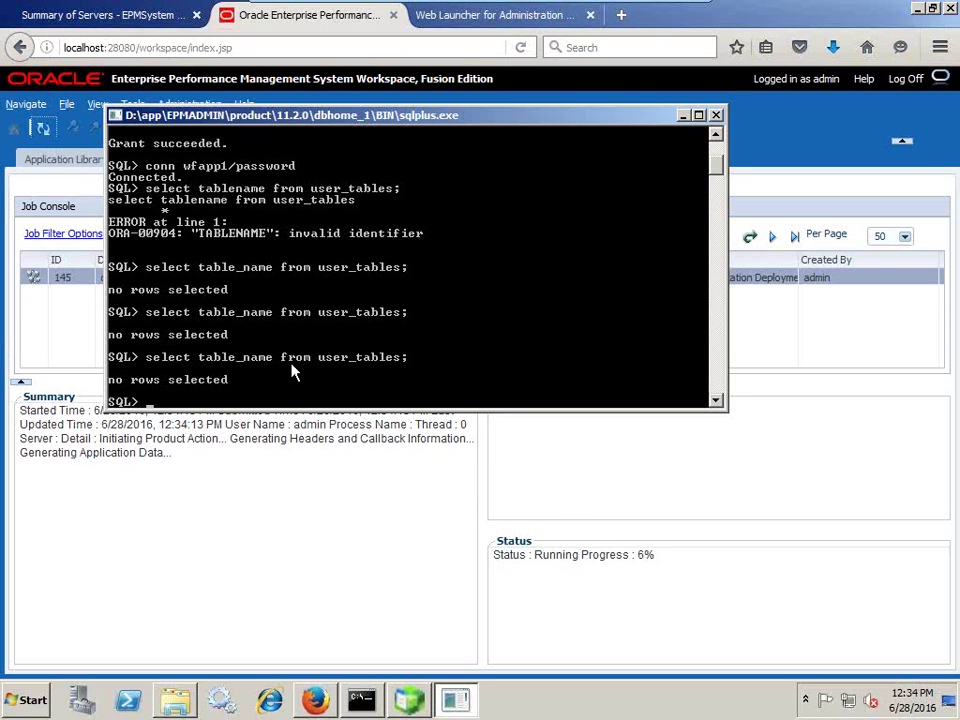
Refresh the application list in Essbase Administration Services' Enterprise View.
left_click(409, 700)
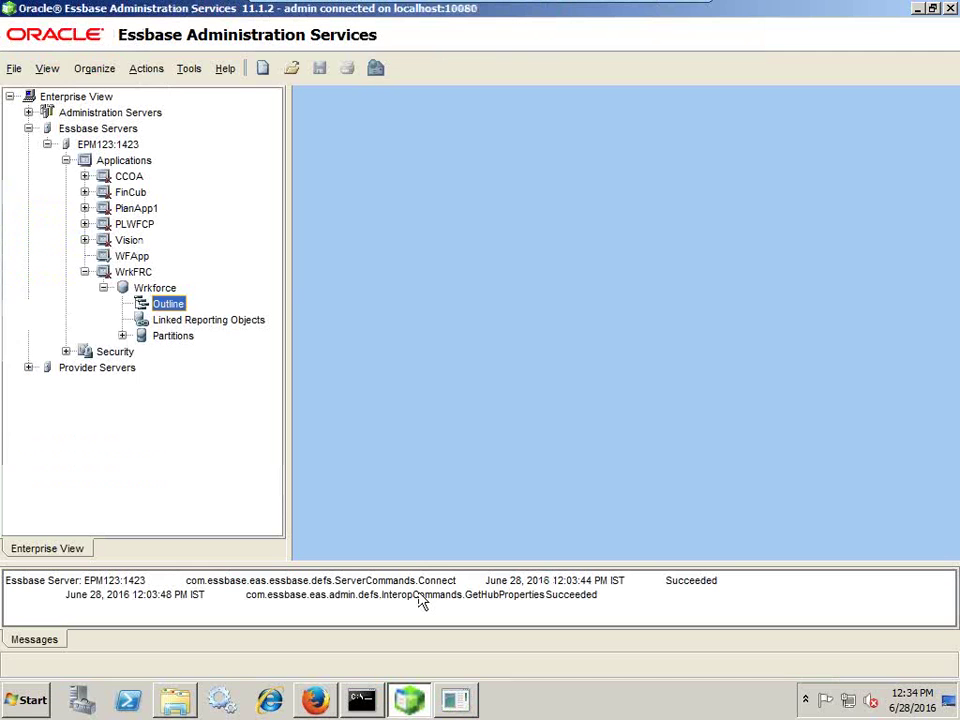
right_click(142, 167)
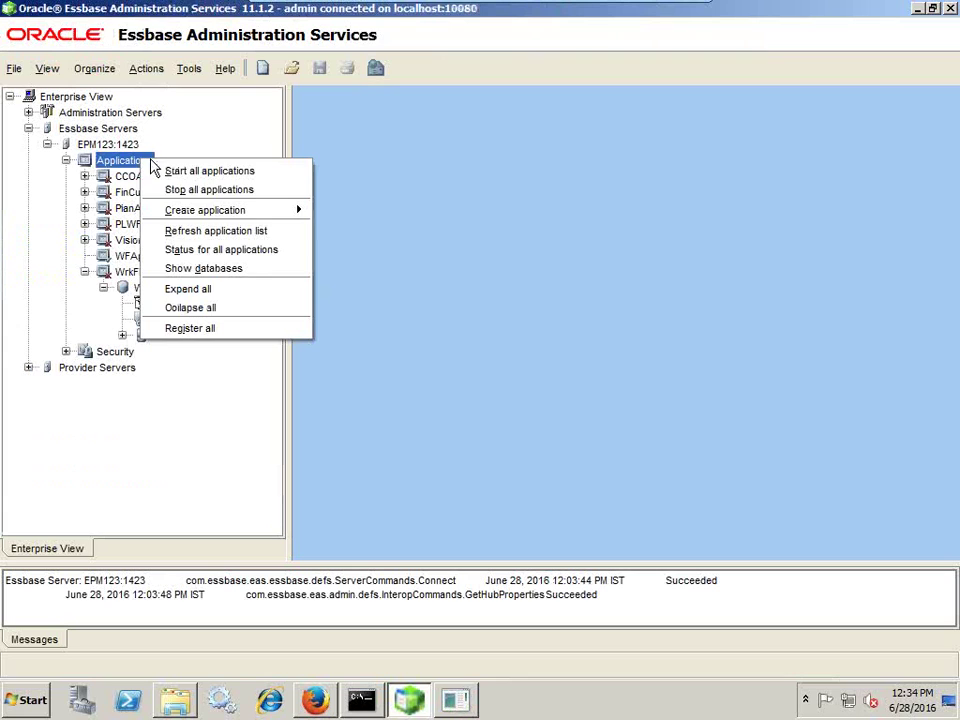
left_click(197, 236)
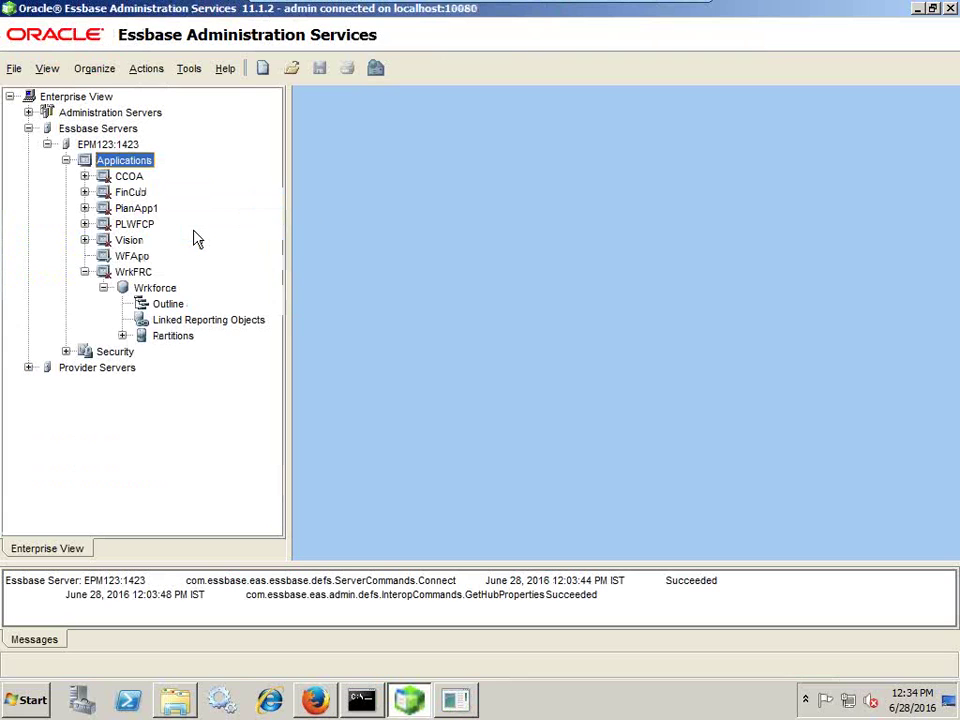
left_click(85, 272)
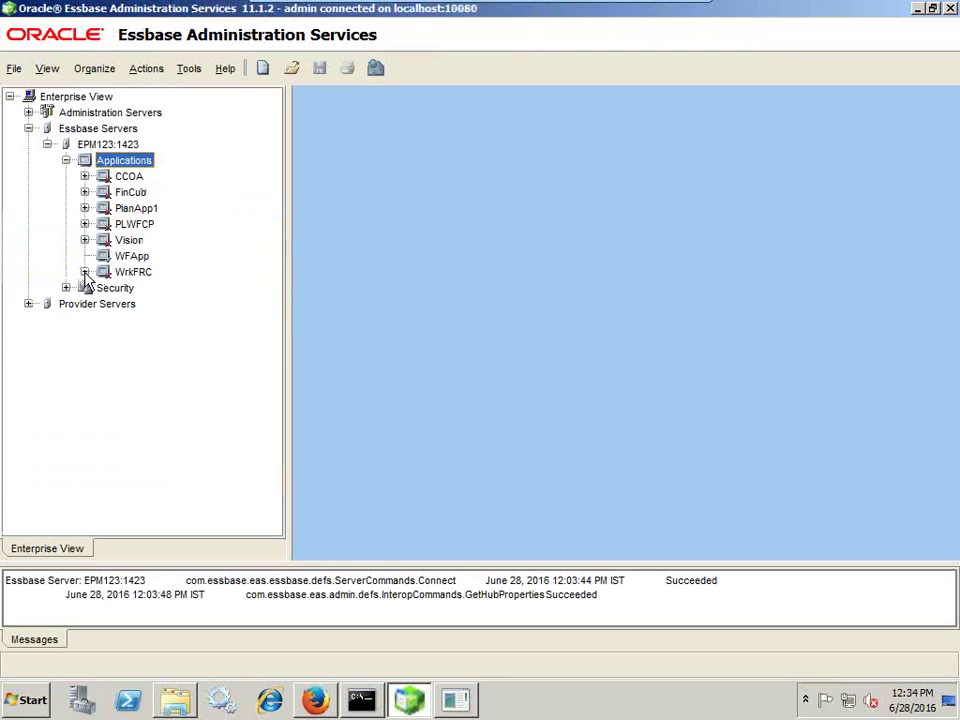
right_click(142, 167)
left_click(183, 230)
Check job 145 reaching 10%, then refresh the Essbase applications and expand the new WFApp2.
left_click(318, 703)
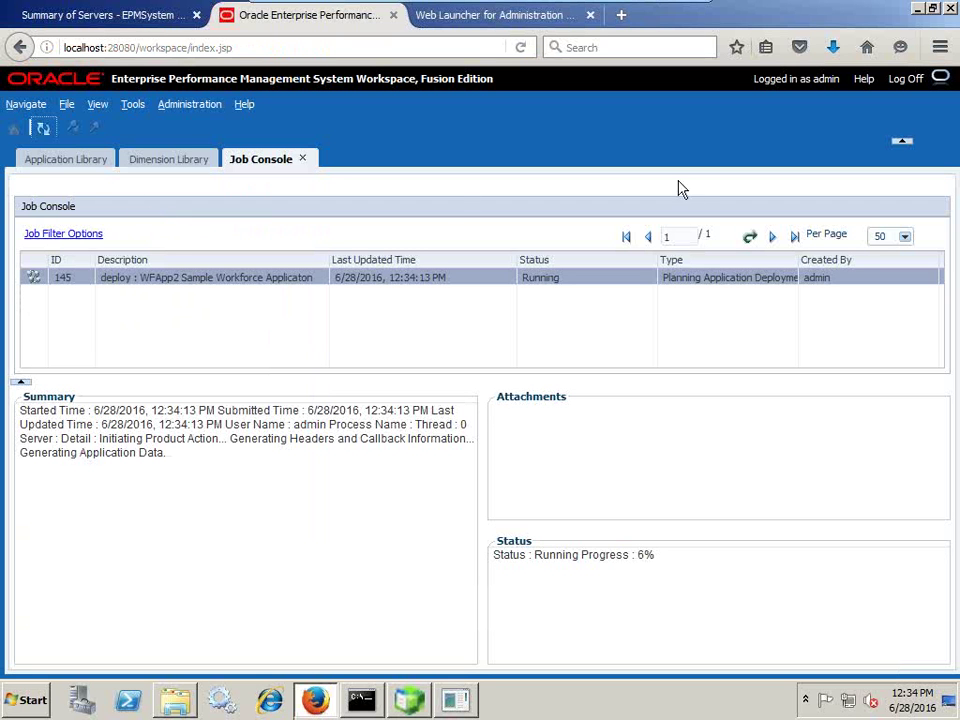
left_click(43, 128)
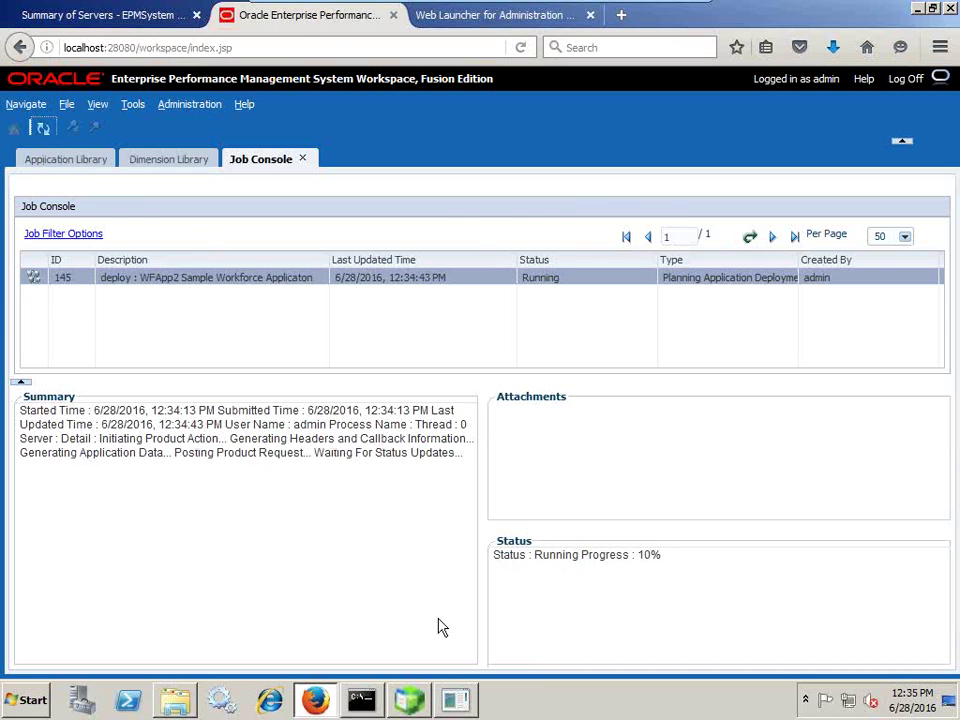
key("alt+Tab")
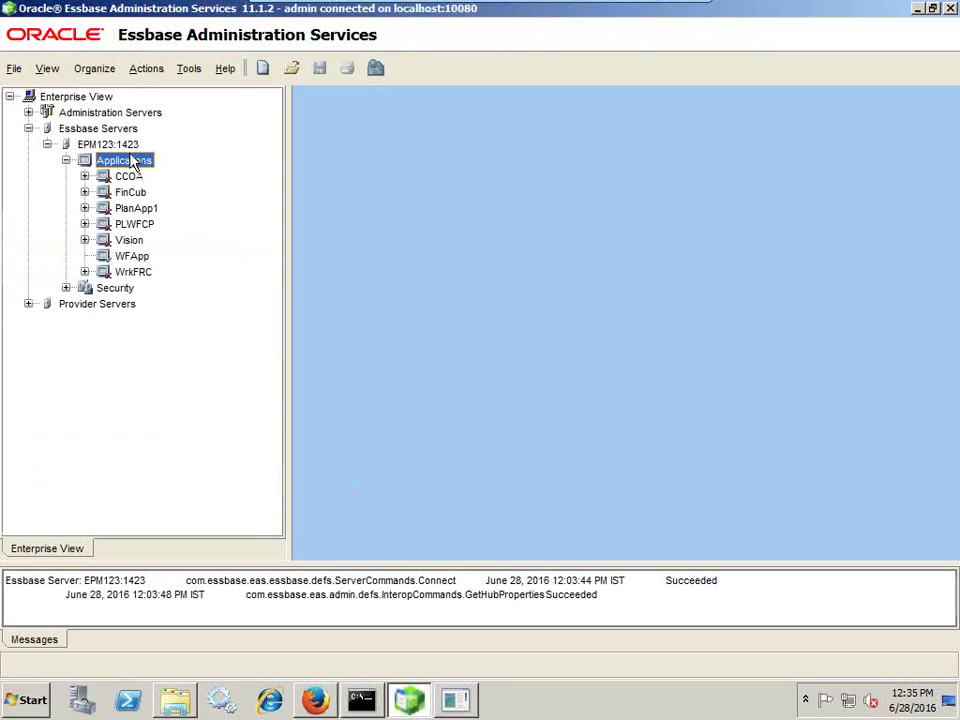
right_click(130, 163)
left_click(178, 232)
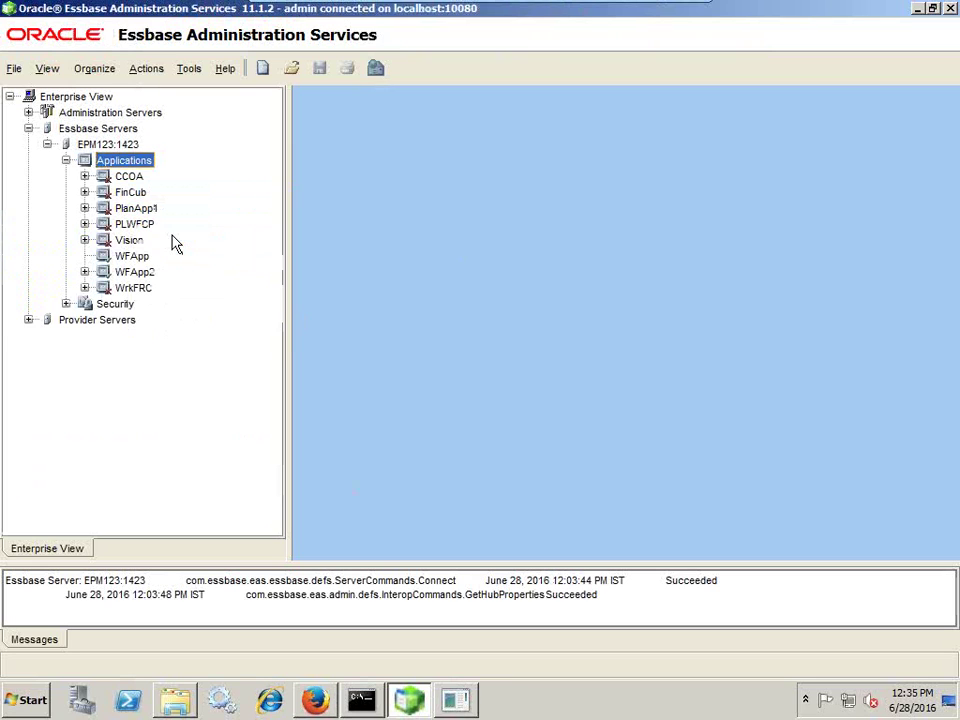
left_click(134, 272)
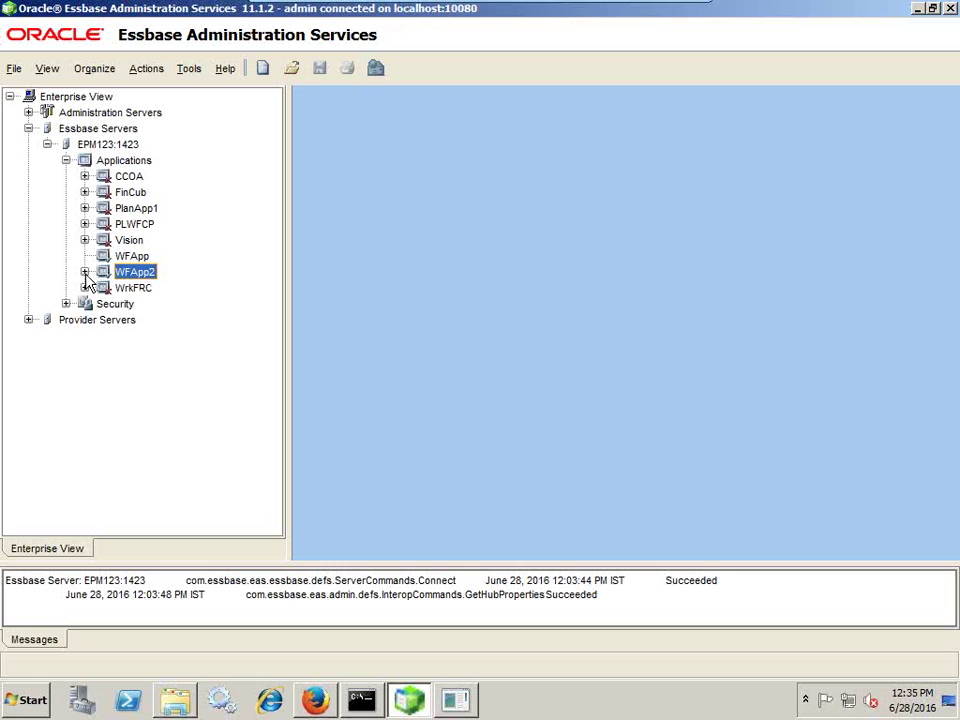
left_click(86, 273)
Rerun the user_tables query in SQL*Plus, now listing 142 HSP_ tables.
left_click(468, 702)
key("Up")
key("Return")
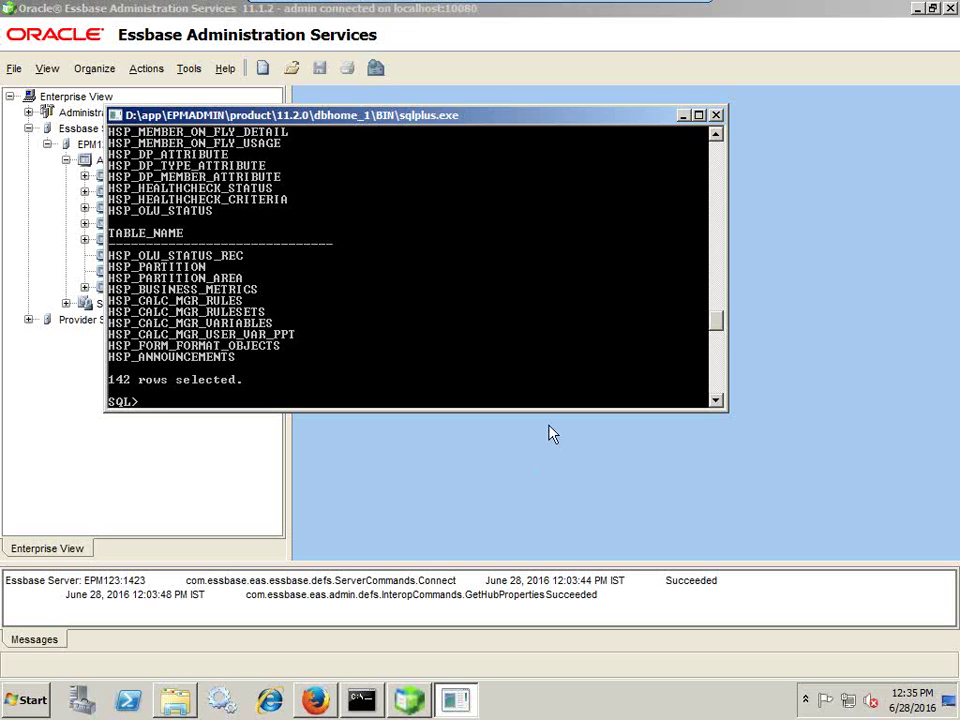
left_click(318, 703)
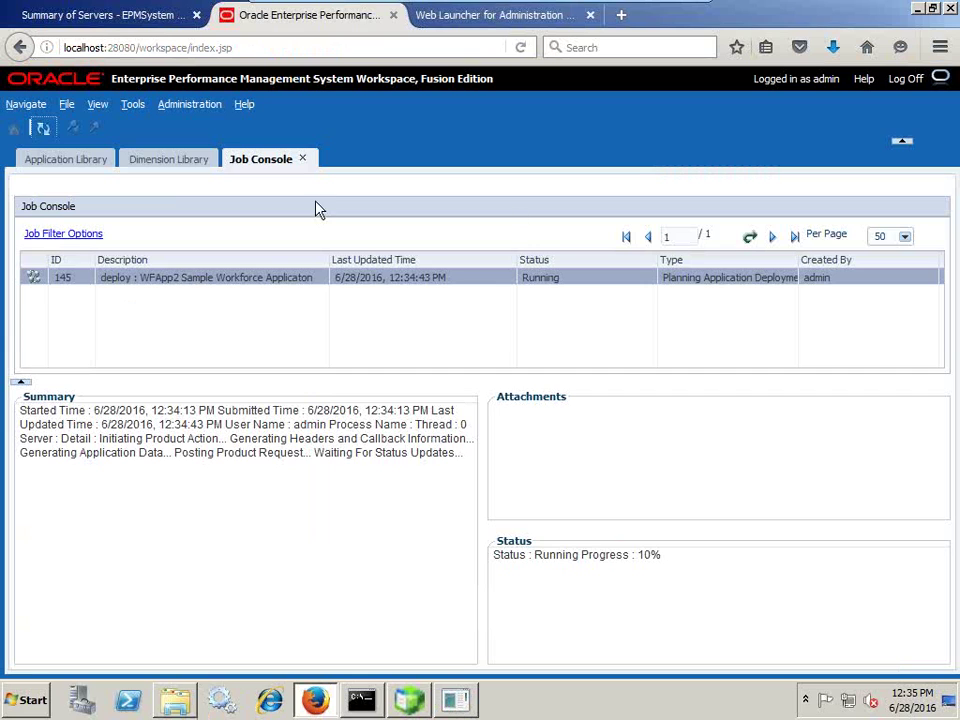
Refresh the Job Console to confirm job 145 completed successfully at 100%.
left_click(45, 130)
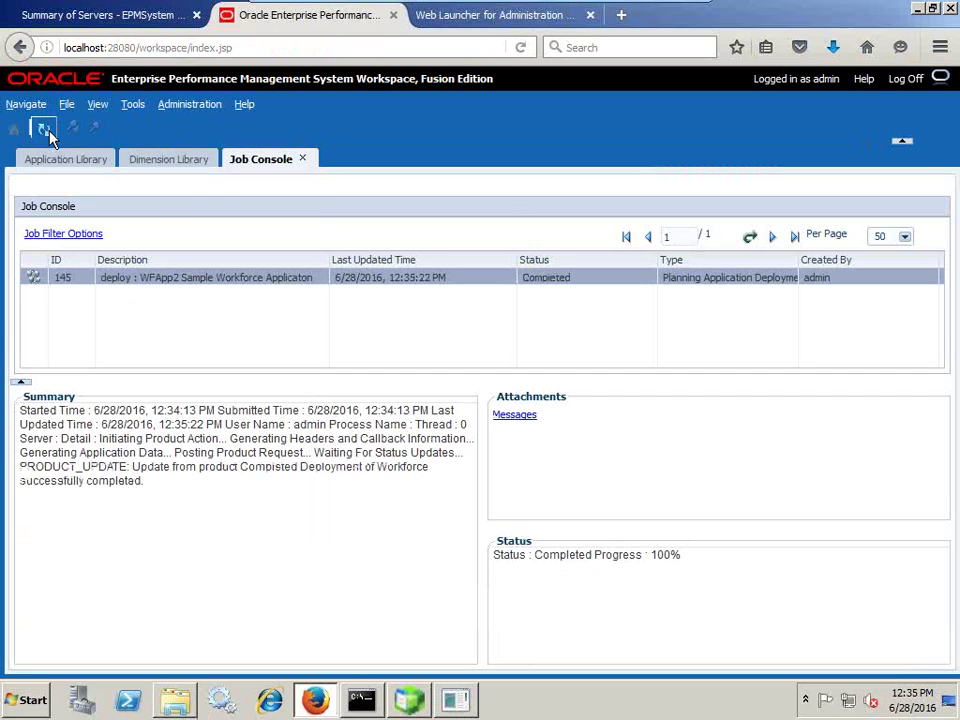
left_click_drag(182, 469, 408, 469)
left_click(197, 491)
left_click_drag(142, 486, 12, 482)
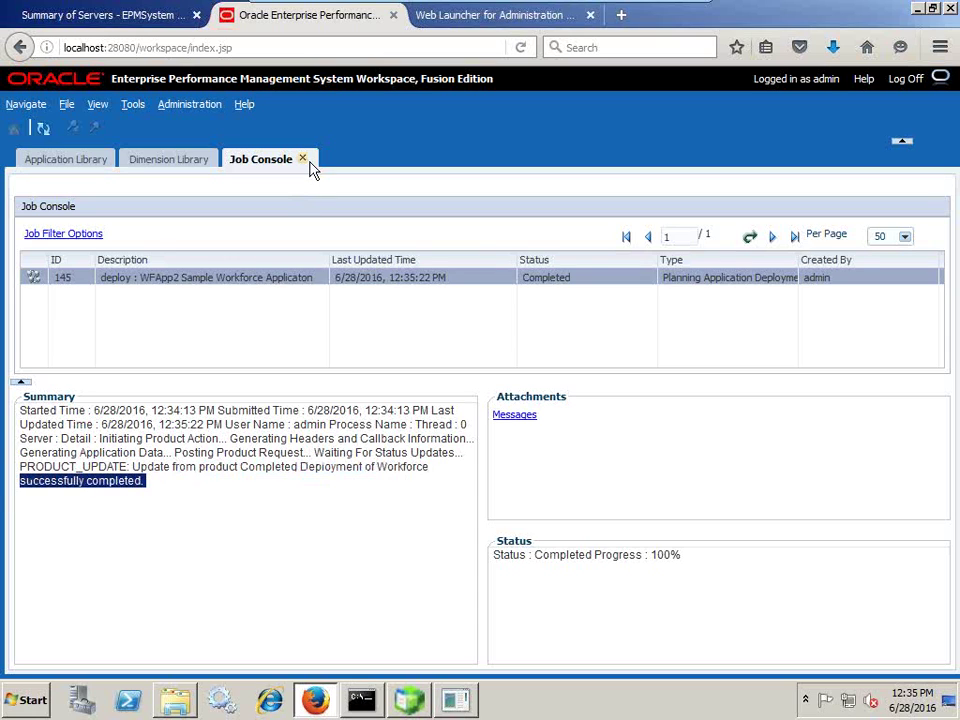
Open the WFApp2 application via File > Open > Applications > Planning.
left_click(67, 104)
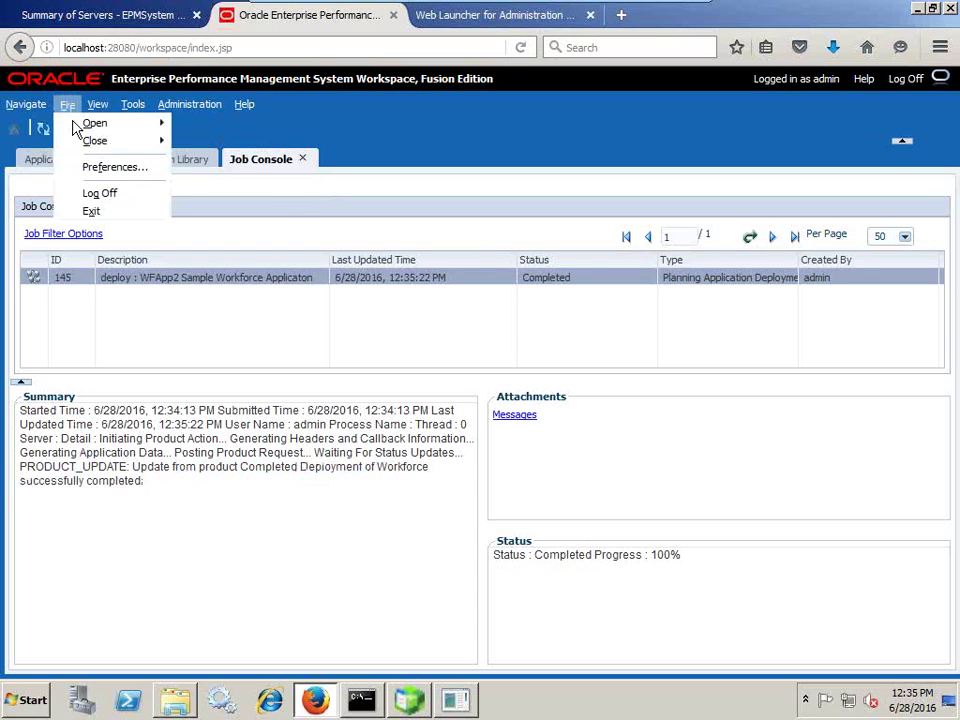
mouse_move(118, 128)
mouse_move(213, 142)
mouse_move(316, 164)
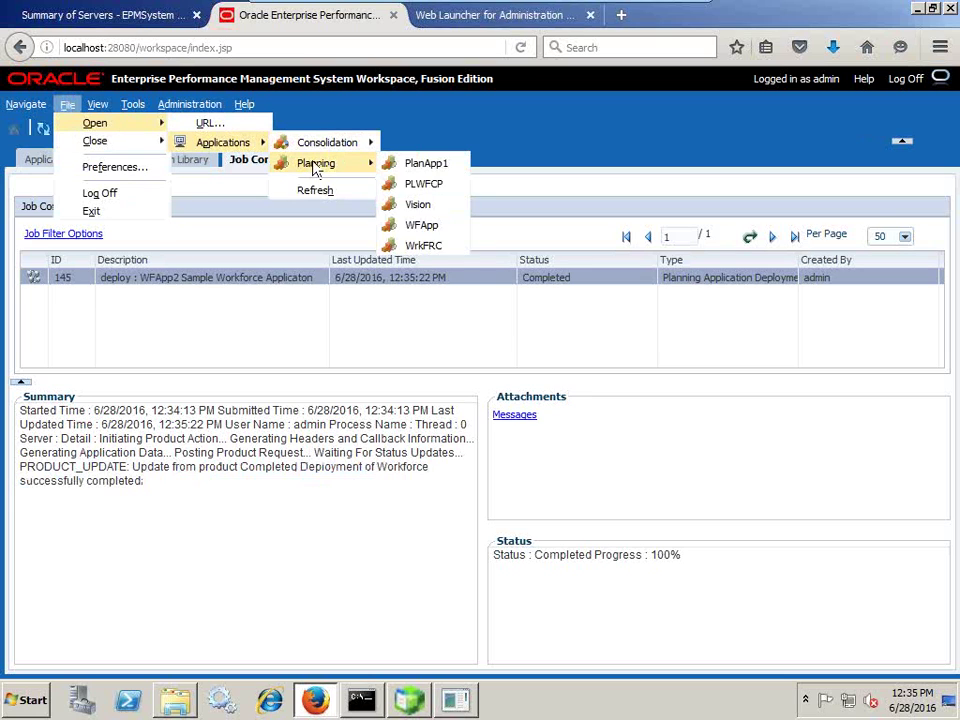
left_click(343, 192)
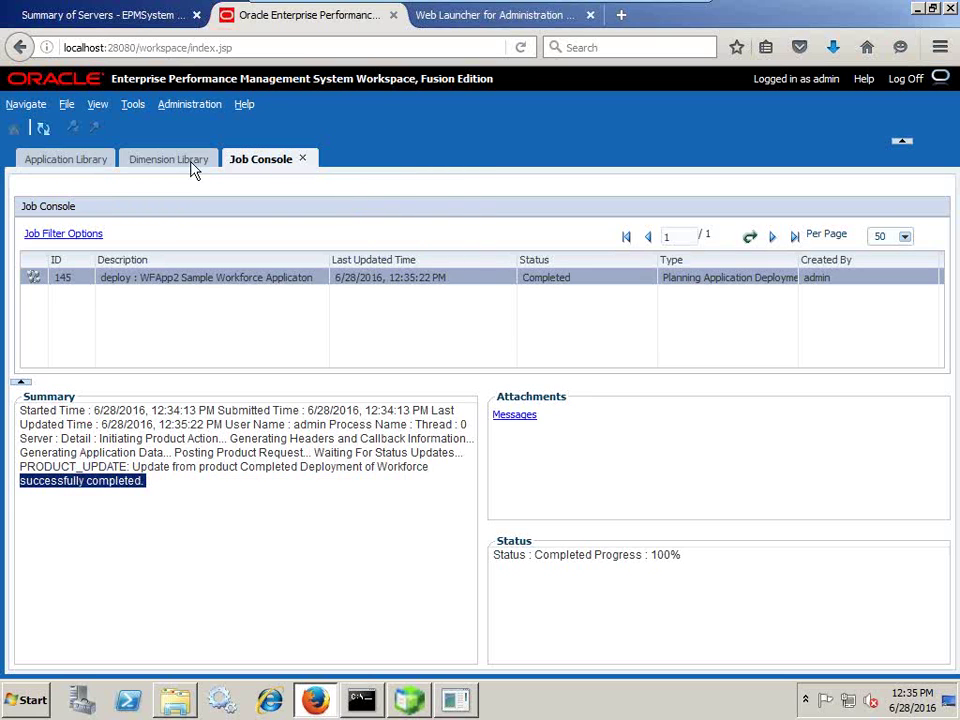
left_click(66, 104)
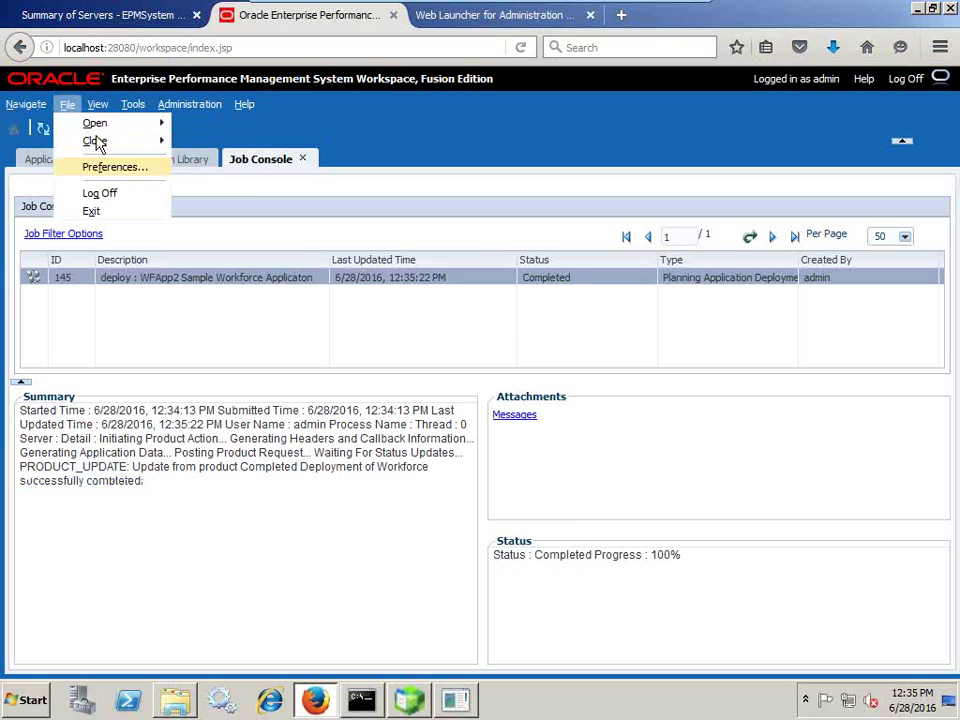
mouse_move(100, 126)
mouse_move(220, 142)
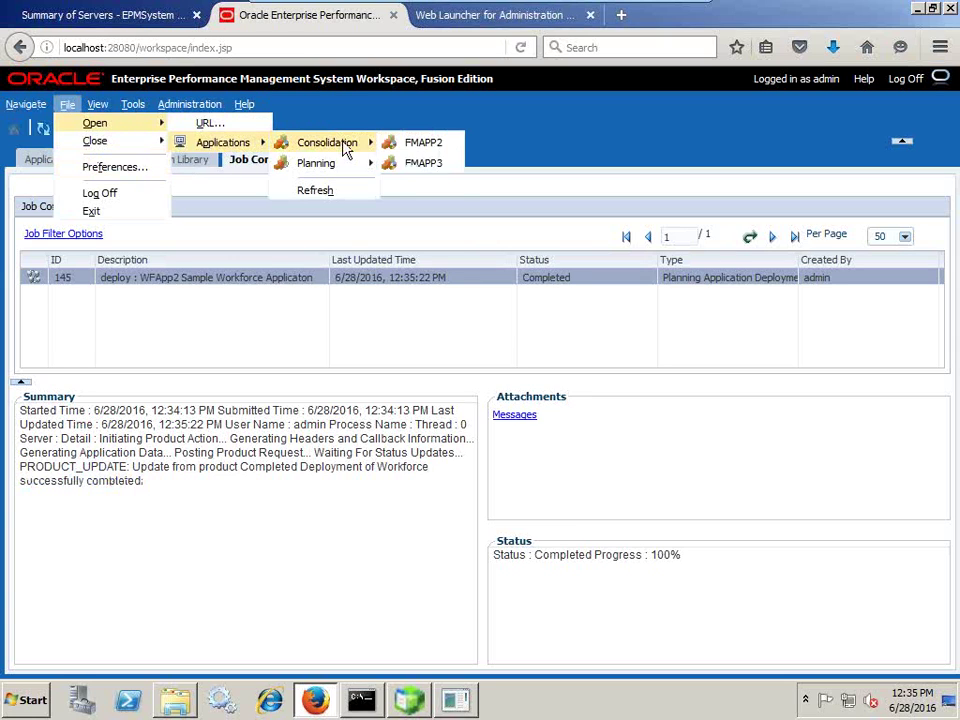
mouse_move(343, 168)
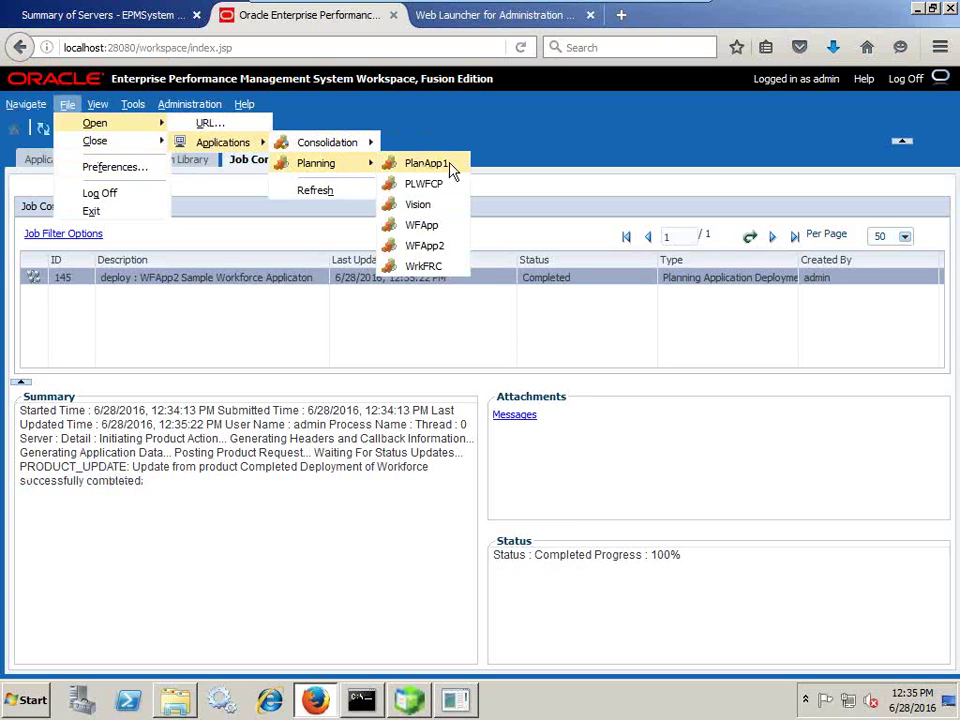
left_click(425, 246)
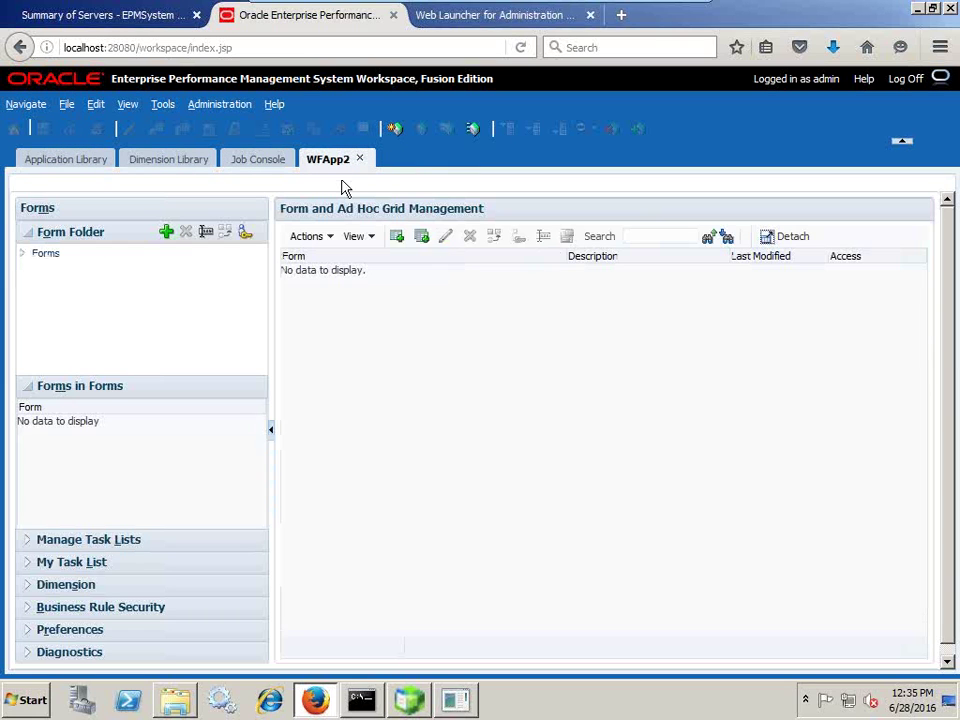
left_click(218, 106)
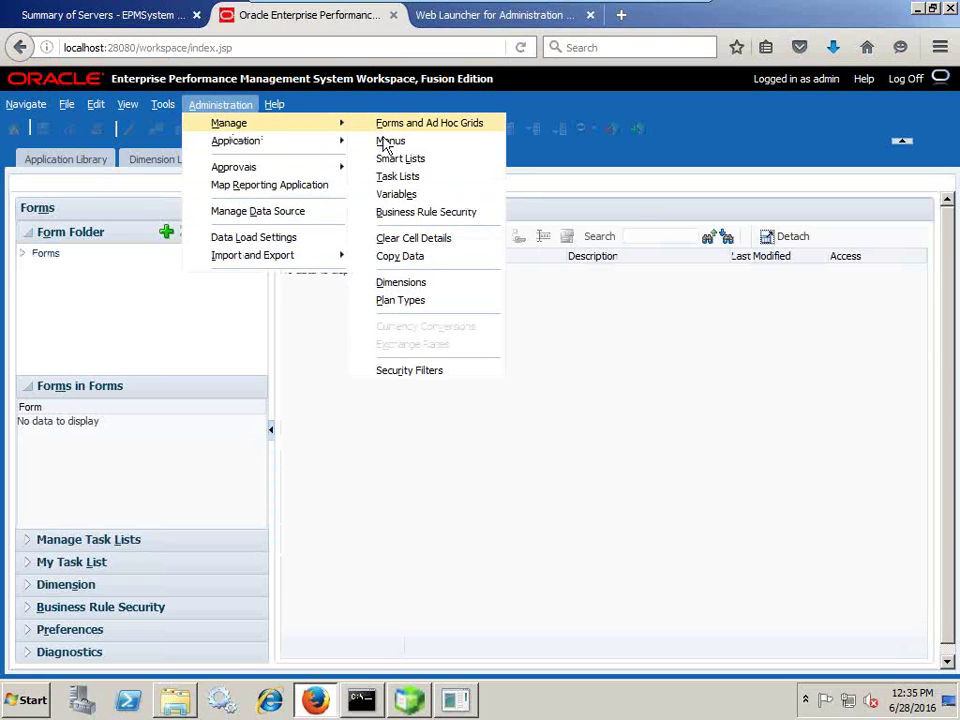
Open the Dimensions page and expand Workforce Planning - Accounts and Assumption Input.
left_click(414, 281)
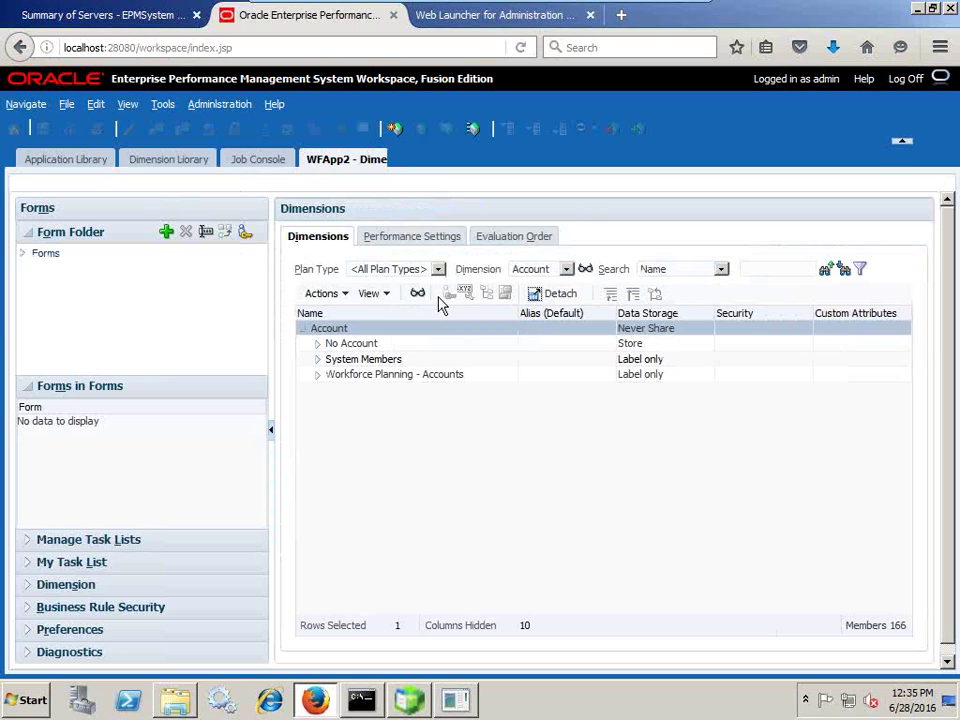
left_click(318, 360)
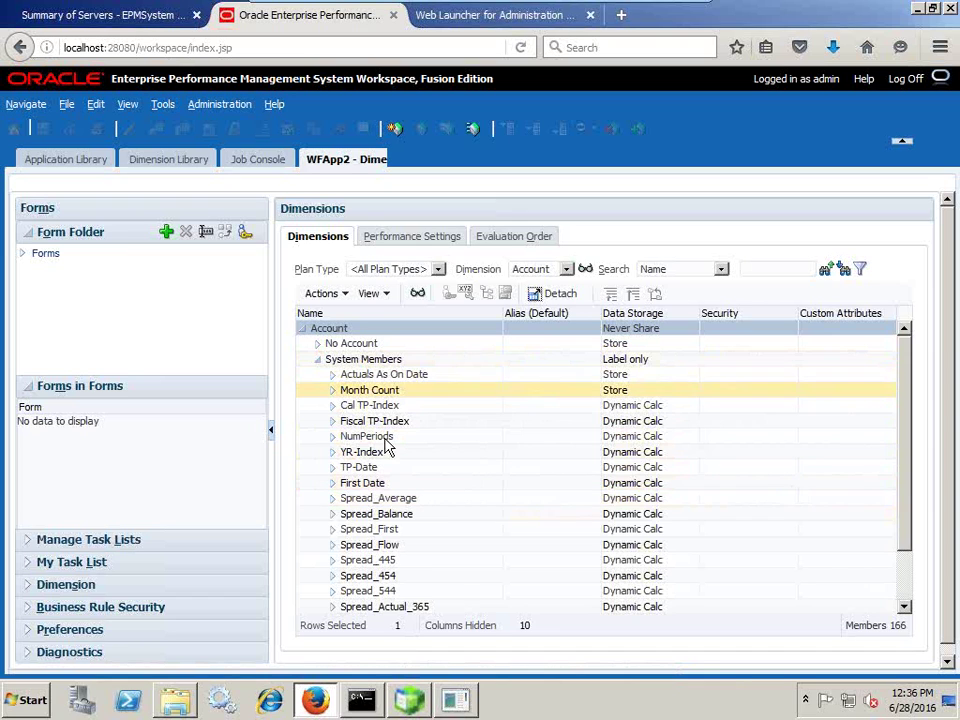
left_click(317, 360)
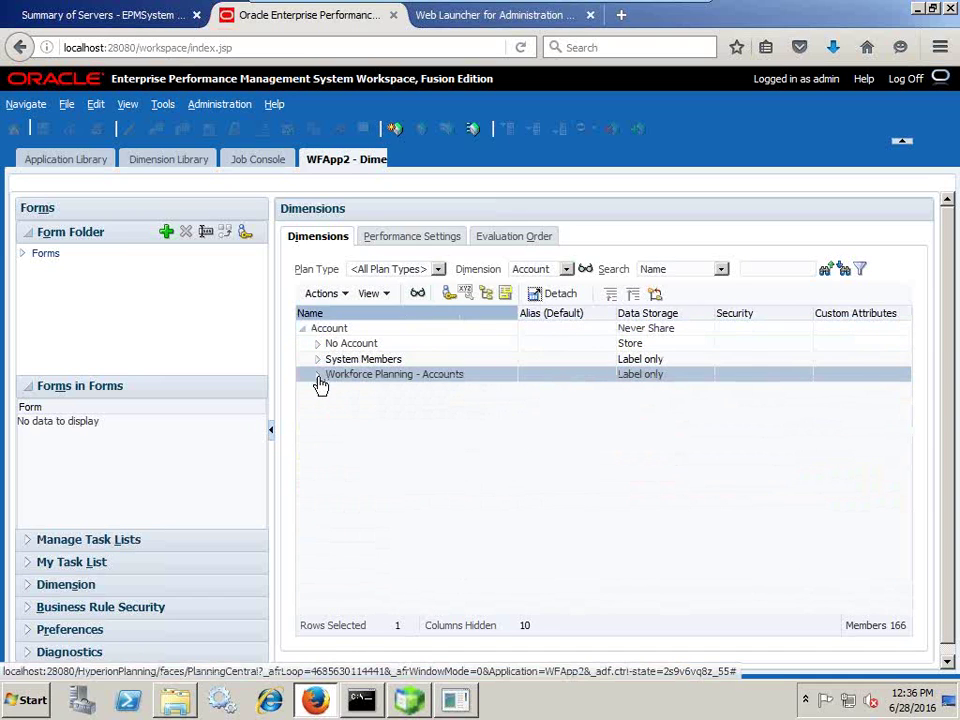
left_click(317, 375)
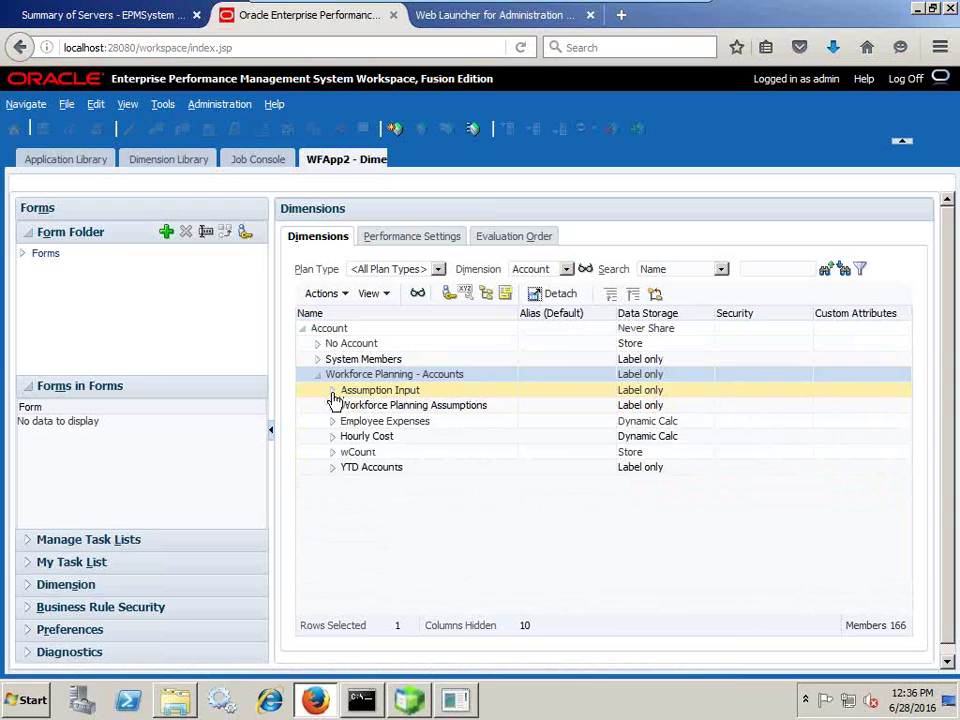
left_click(332, 390)
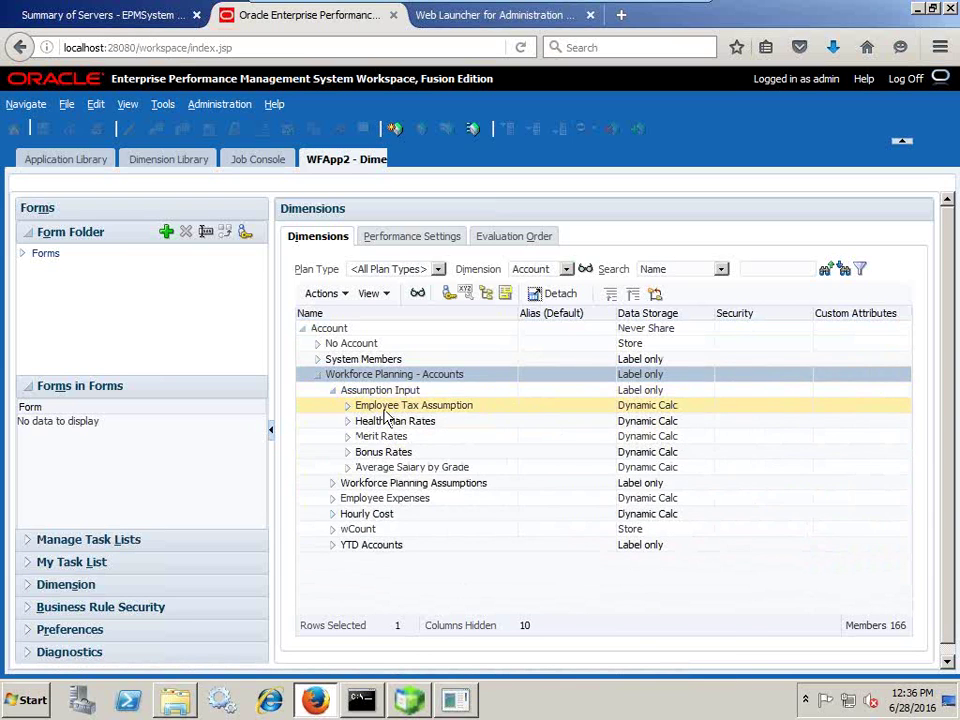
Expand Bonus Rates, then Workforce Planning Assumptions and its Tax Rate Assumptions members.
left_click(348, 453)
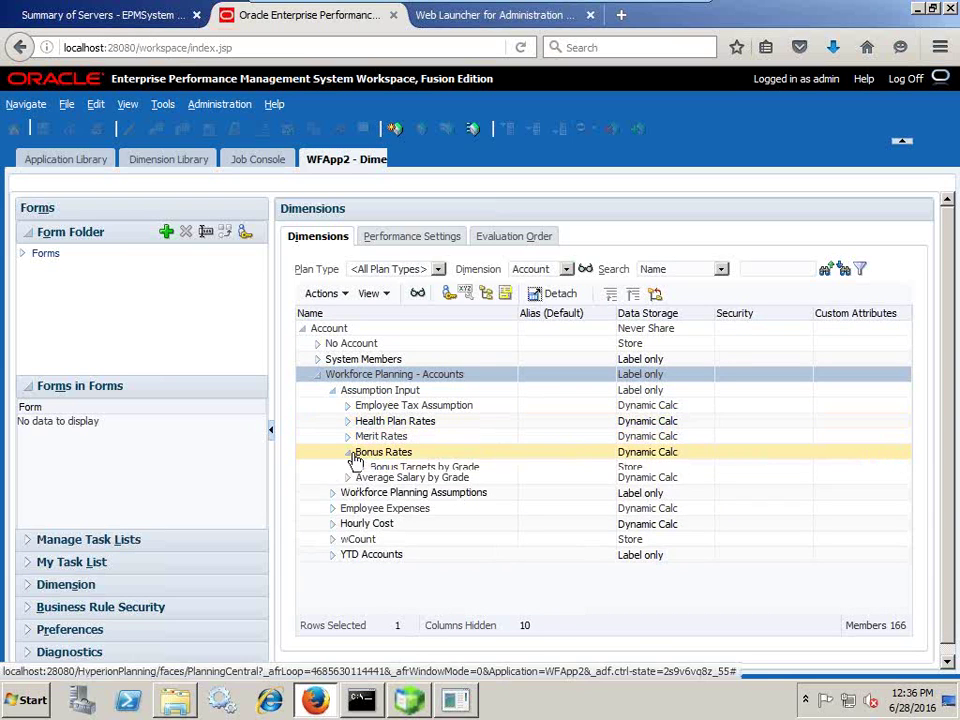
left_click(332, 390)
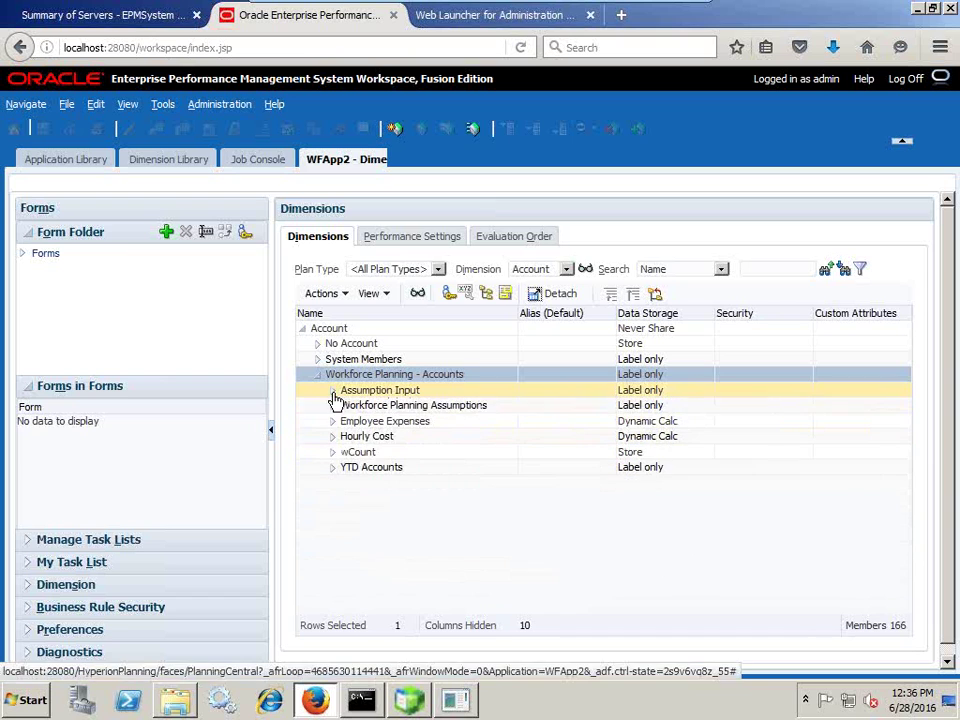
left_click(333, 405)
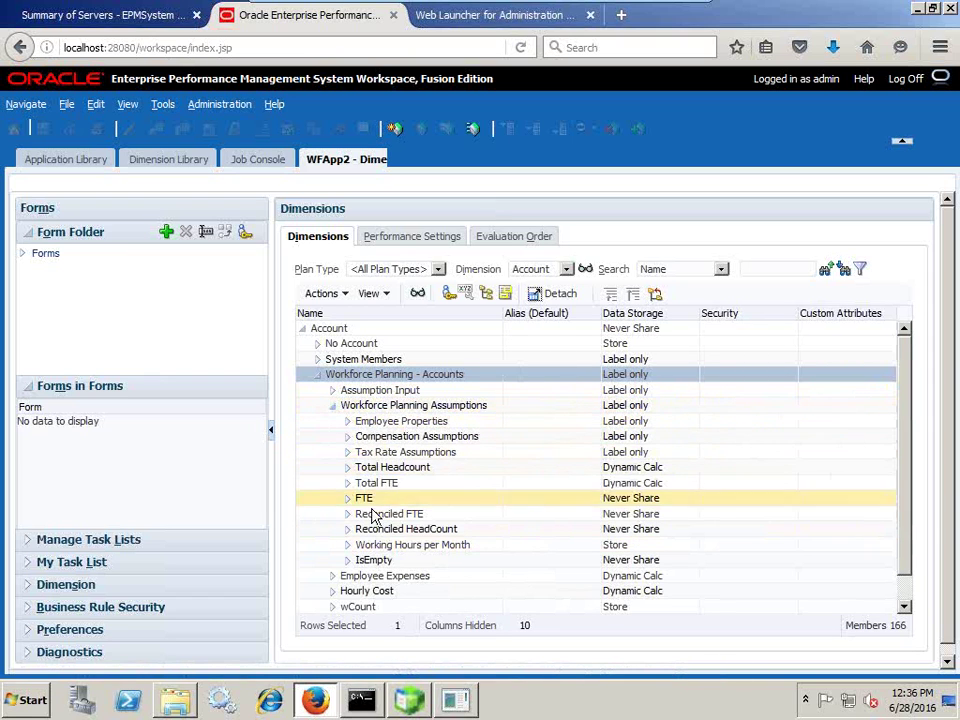
left_click(349, 452)
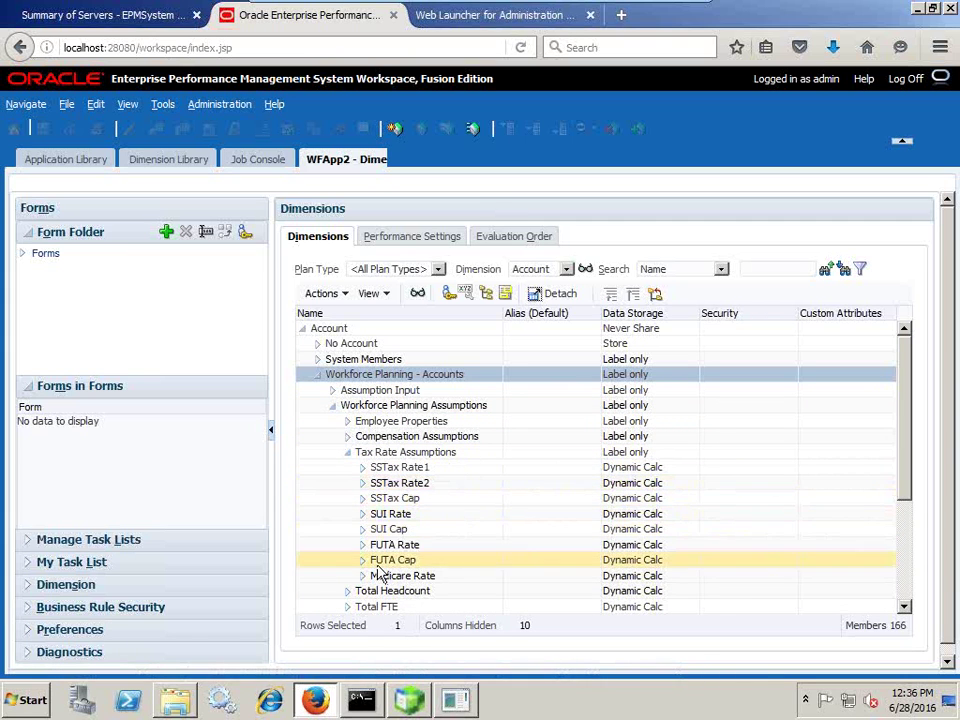
scroll(352, 462, "down", 3)
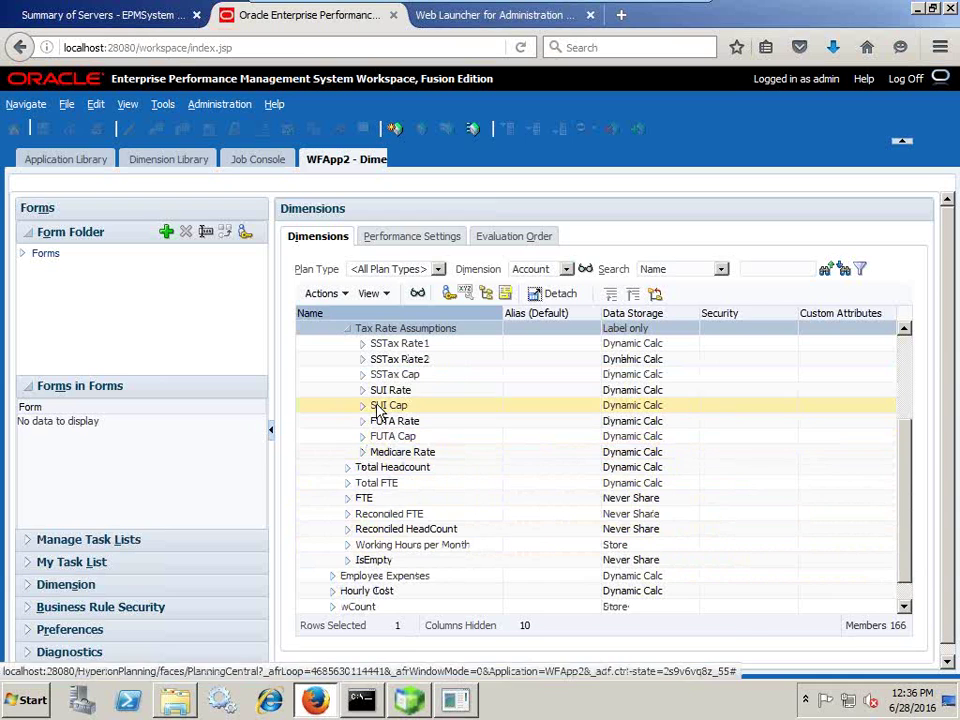
scroll(319, 416, "up", 1)
scroll(416, 440, "up", 2)
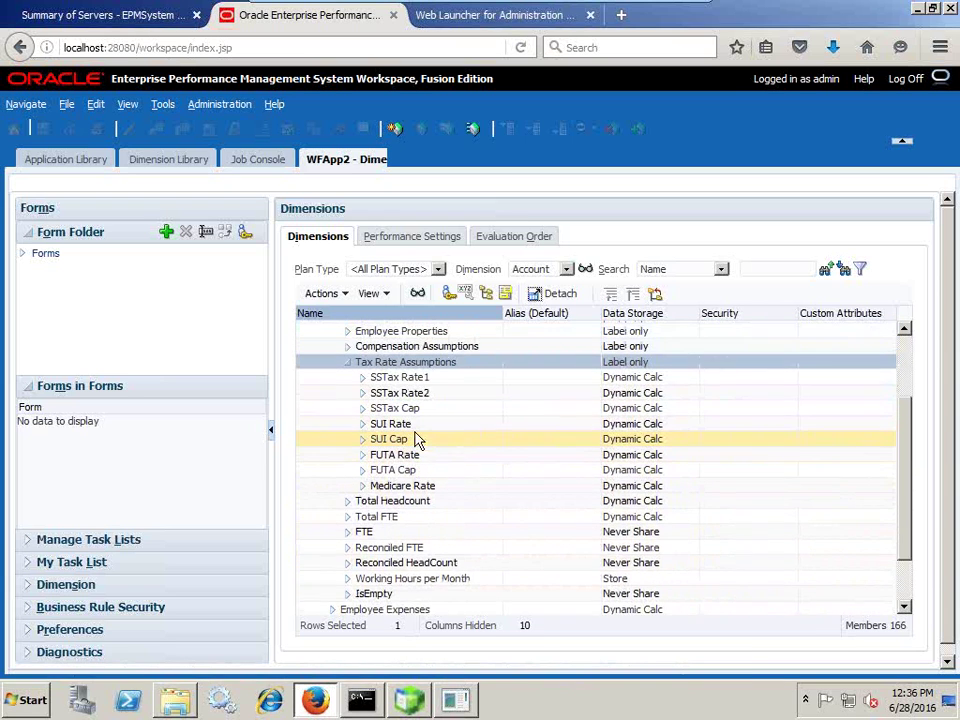
scroll(350, 397, "up", 3)
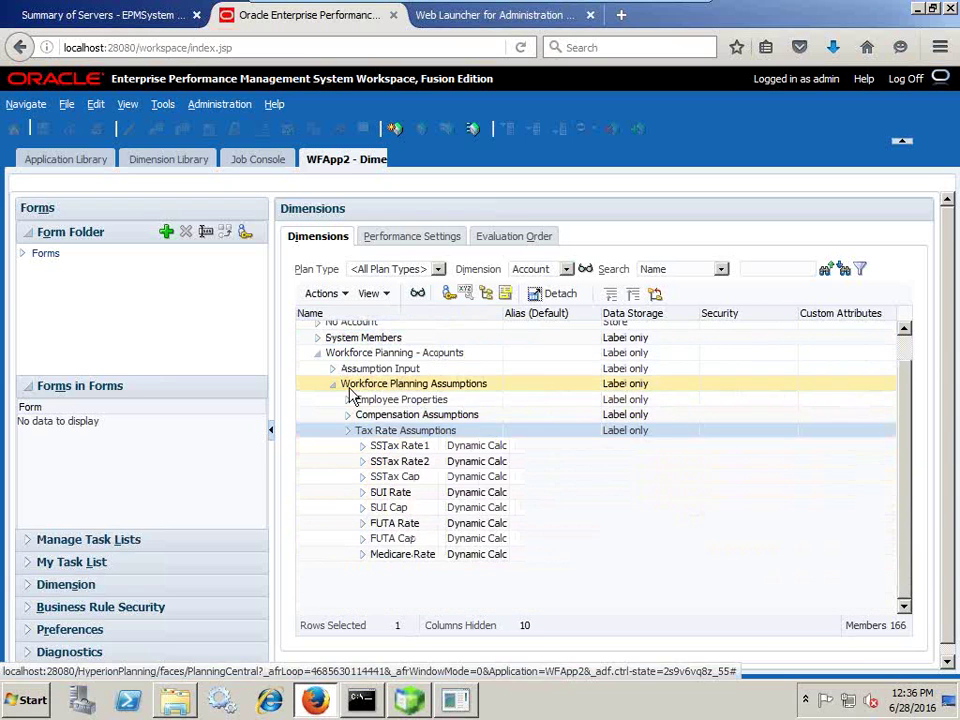
left_click(348, 432)
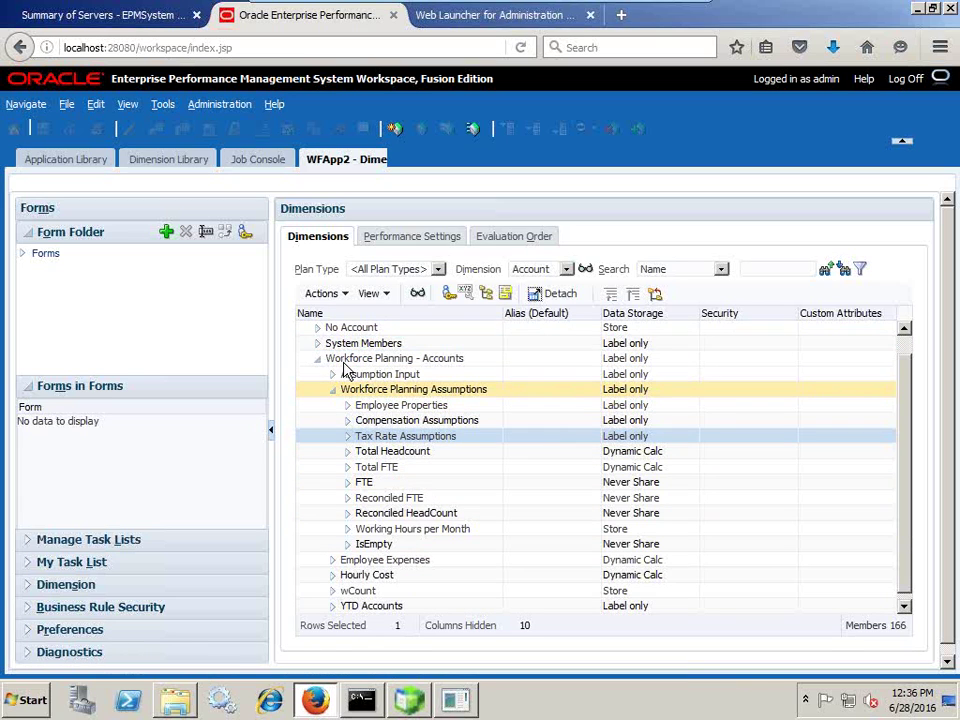
left_click(562, 269)
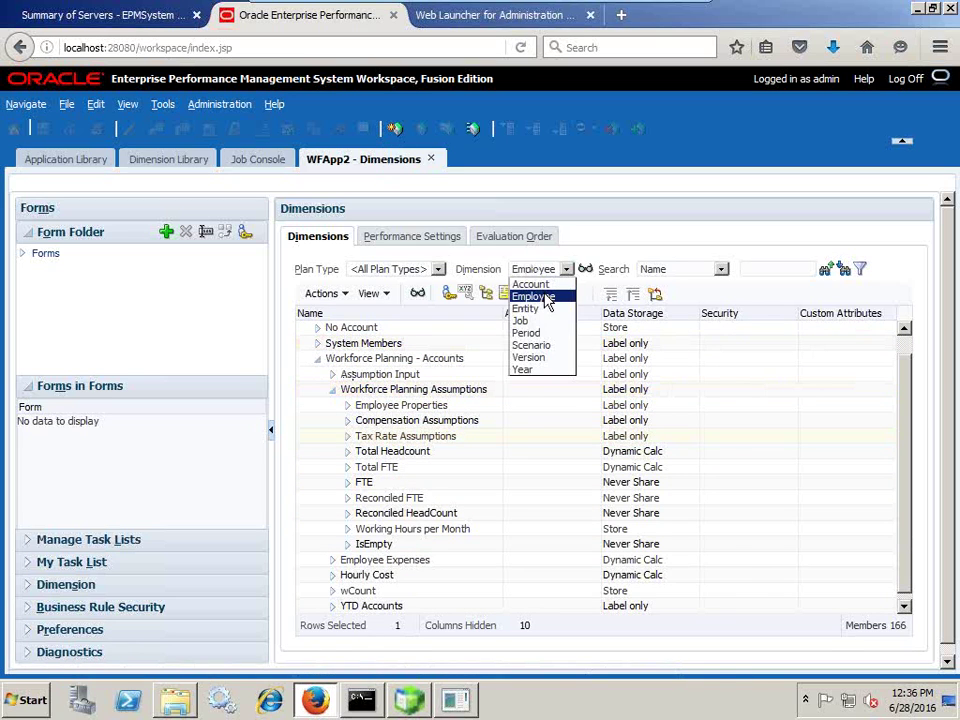
Show the Employee dimension, expanding Total Employees and New Employees to browse the 100 hiring requisitions.
left_click(546, 298)
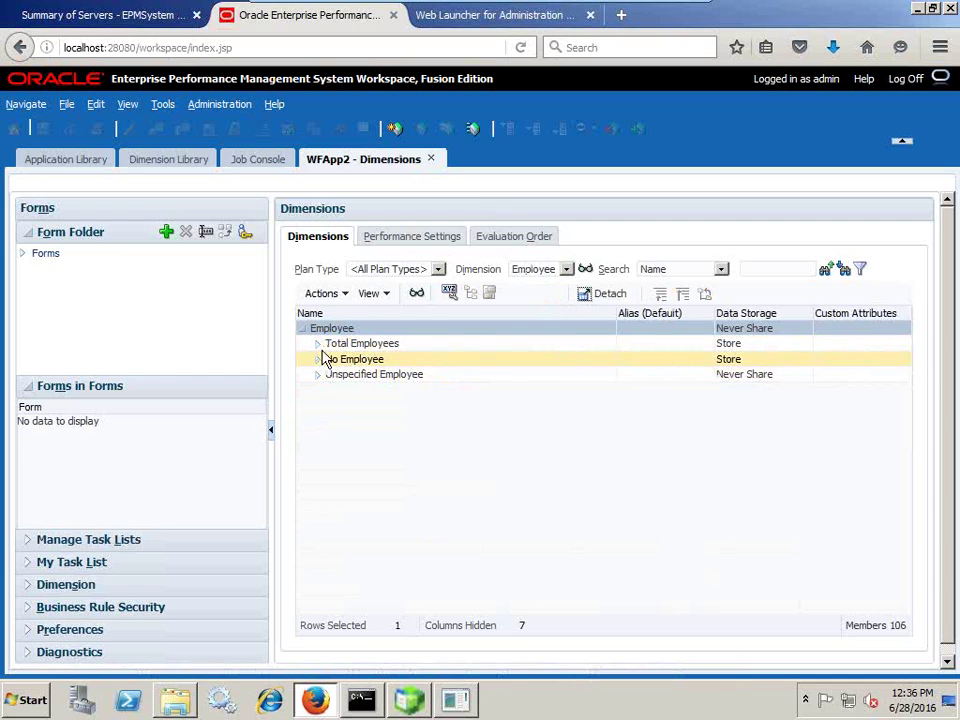
left_click(318, 344)
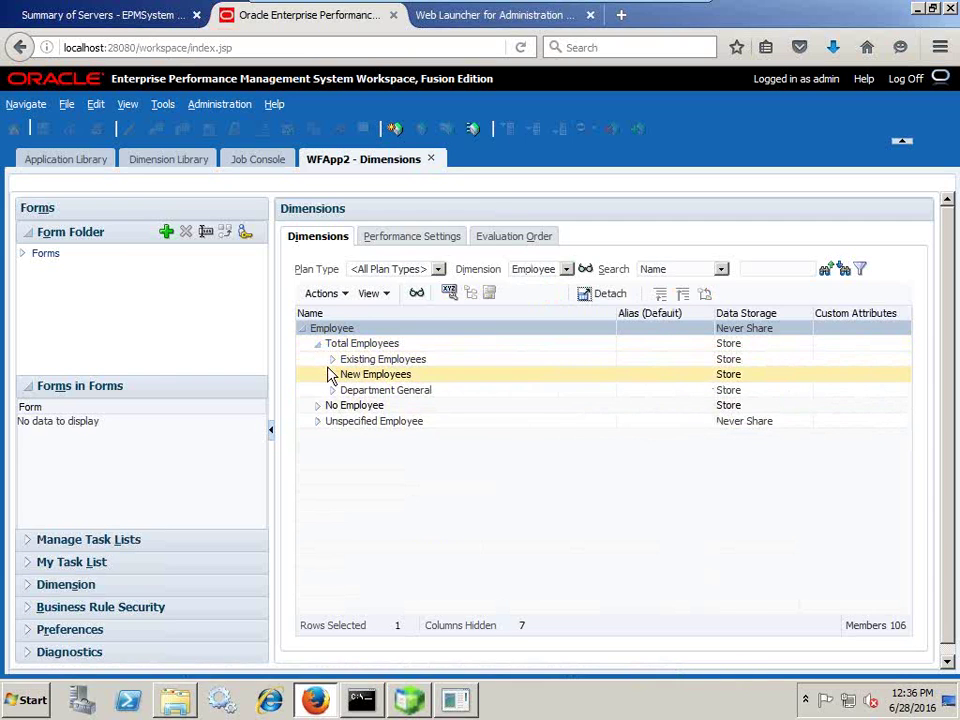
left_click(335, 374)
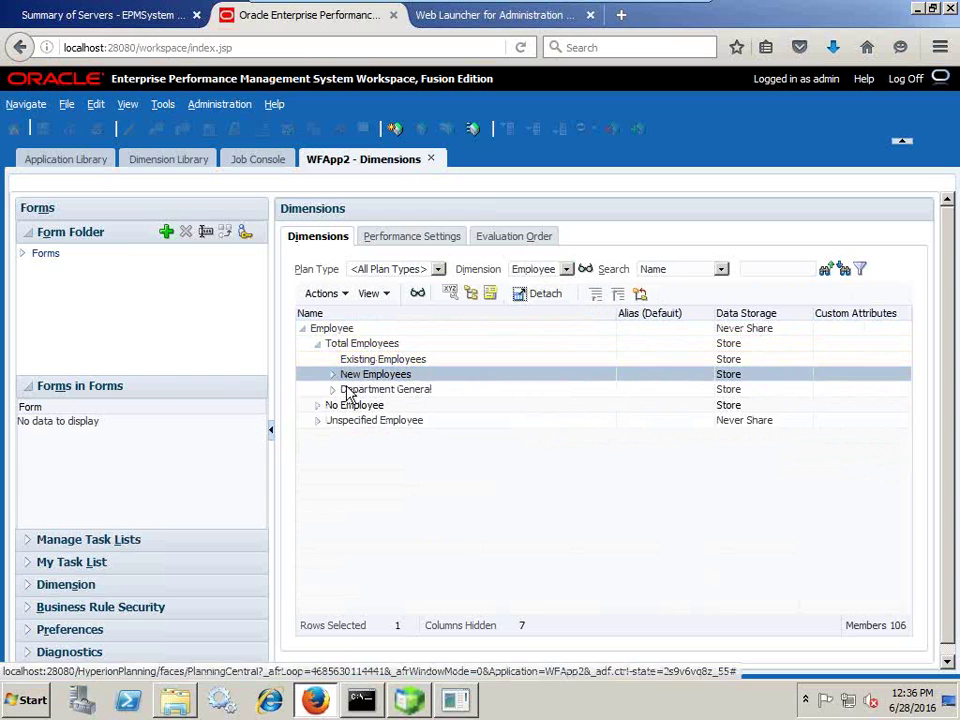
left_click(333, 375)
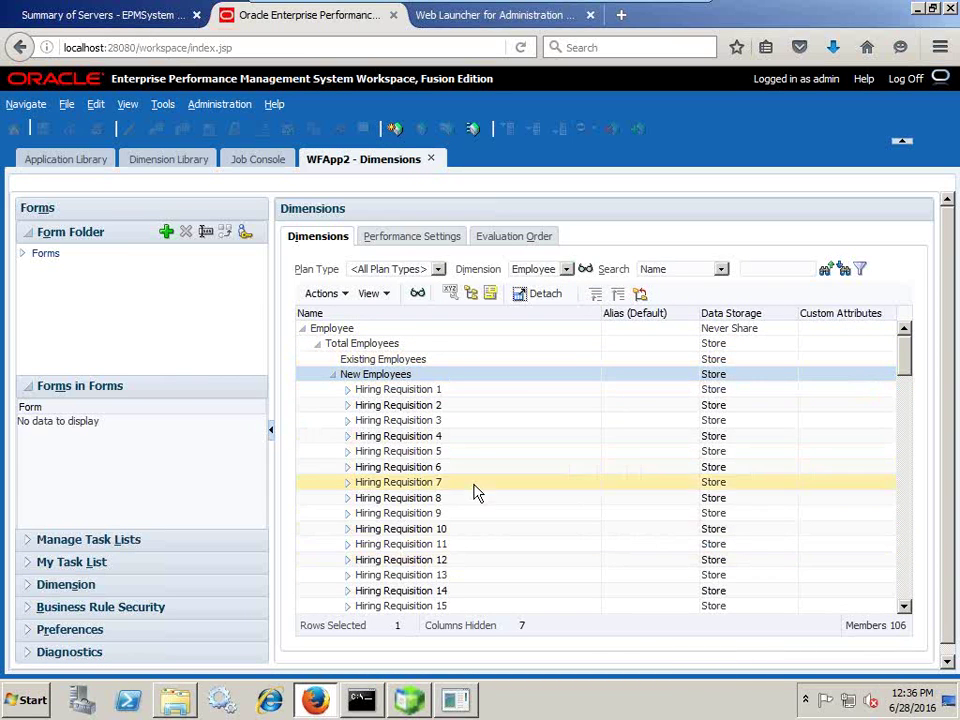
scroll(463, 508, "down", 5)
left_click_drag(906, 383, 889, 583)
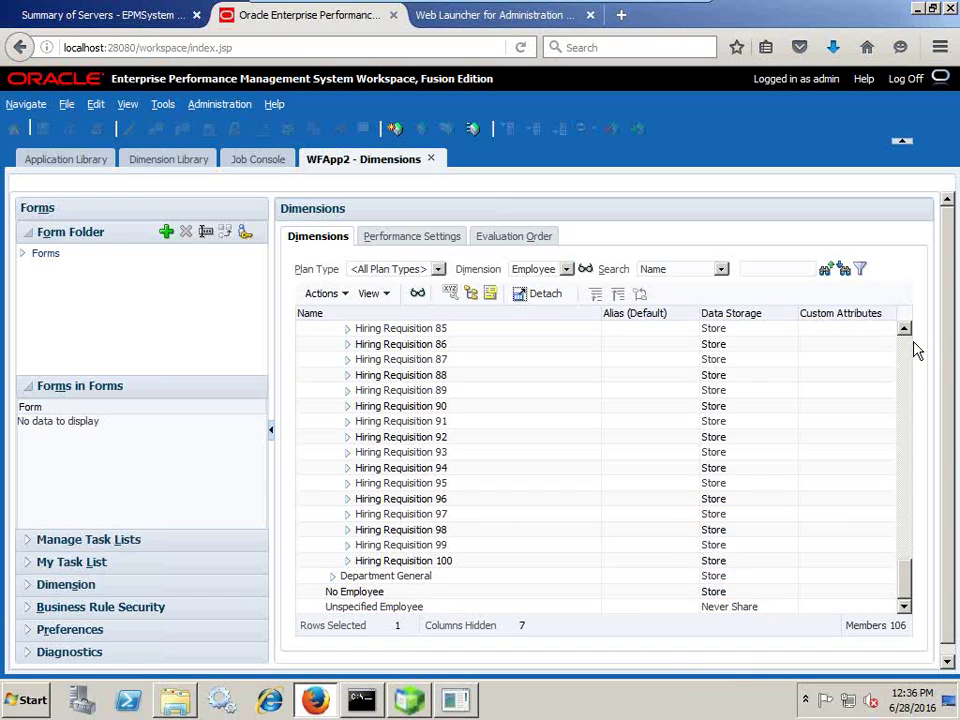
left_click(912, 345)
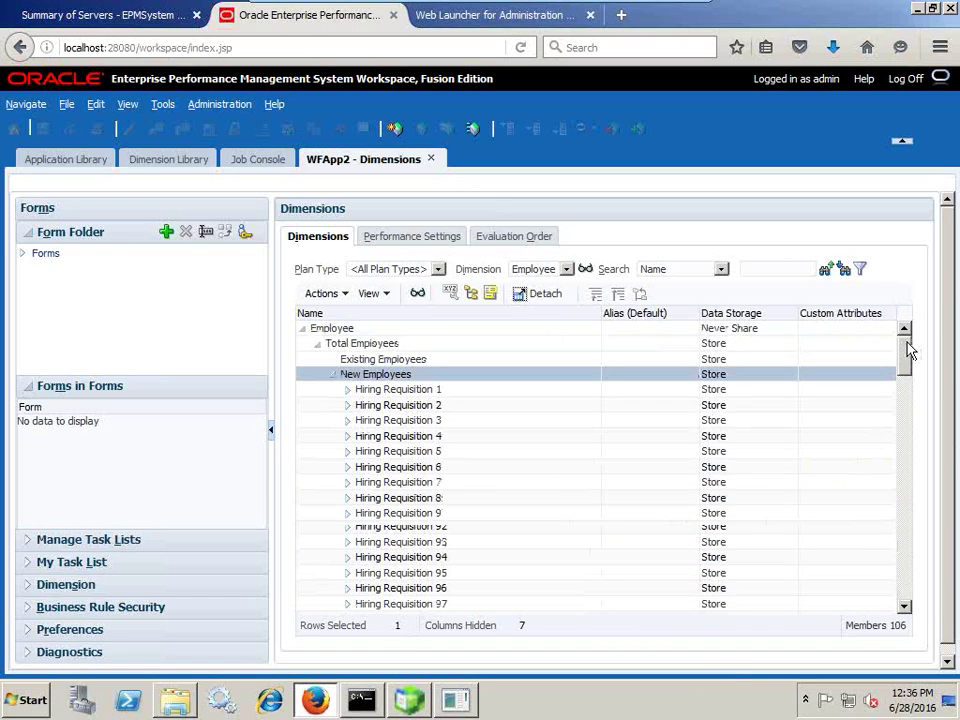
left_click(332, 374)
Switch to the Job dimension, showing only Total Jobs and No Job.
left_click(555, 270)
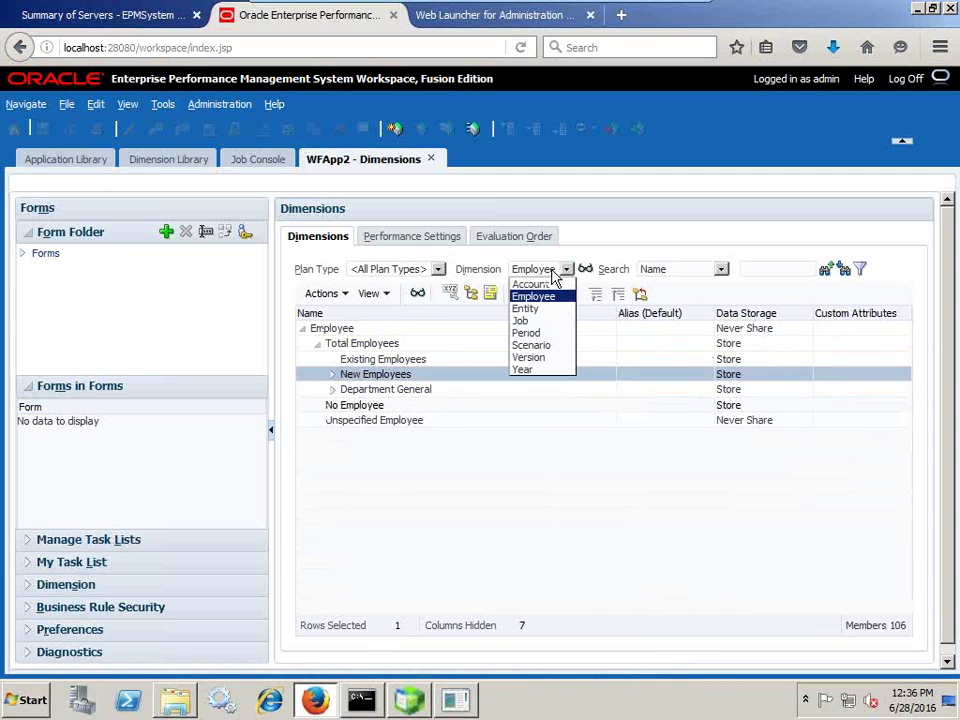
left_click(522, 321)
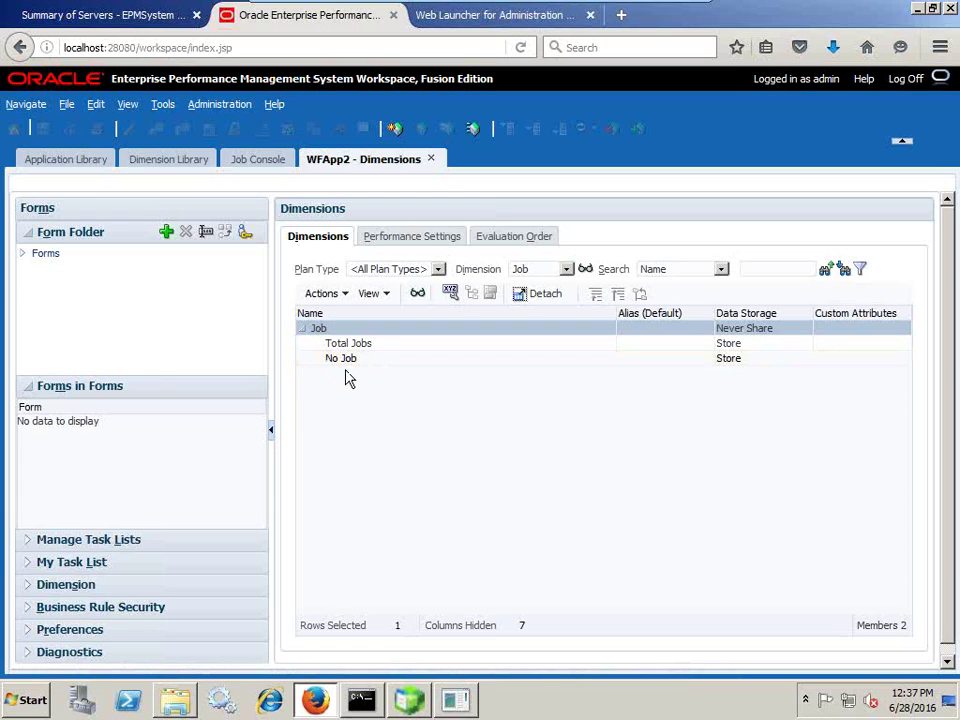
left_click(522, 273)
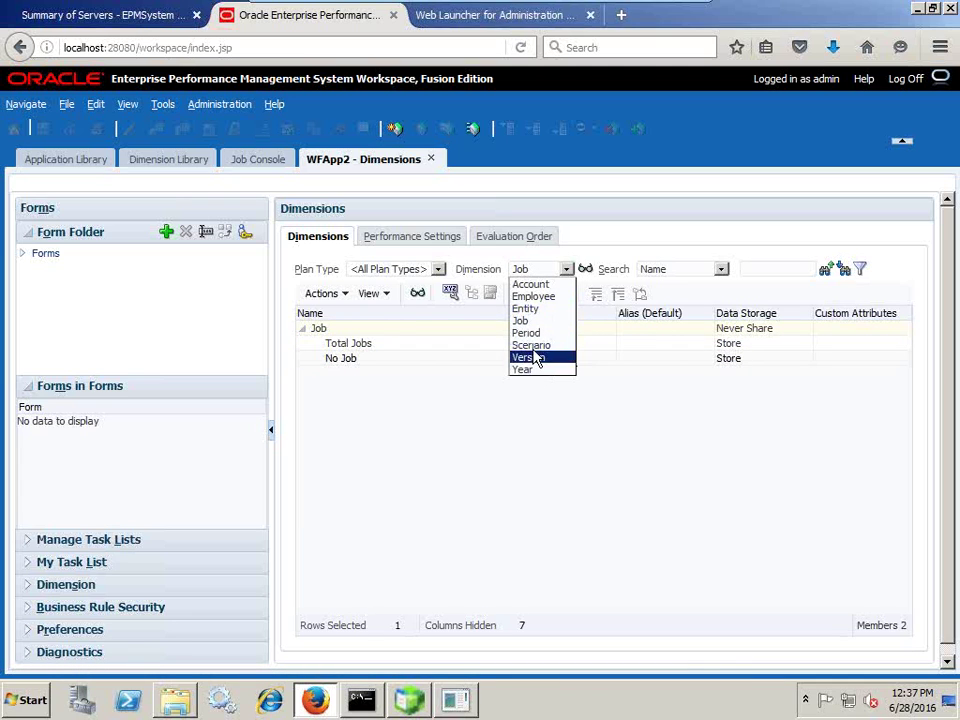
Show WFApp2's task lists and select Workforce Administration, Workforce Planning and Workforce Analysis in turn.
left_click(222, 104)
mouse_move(240, 122)
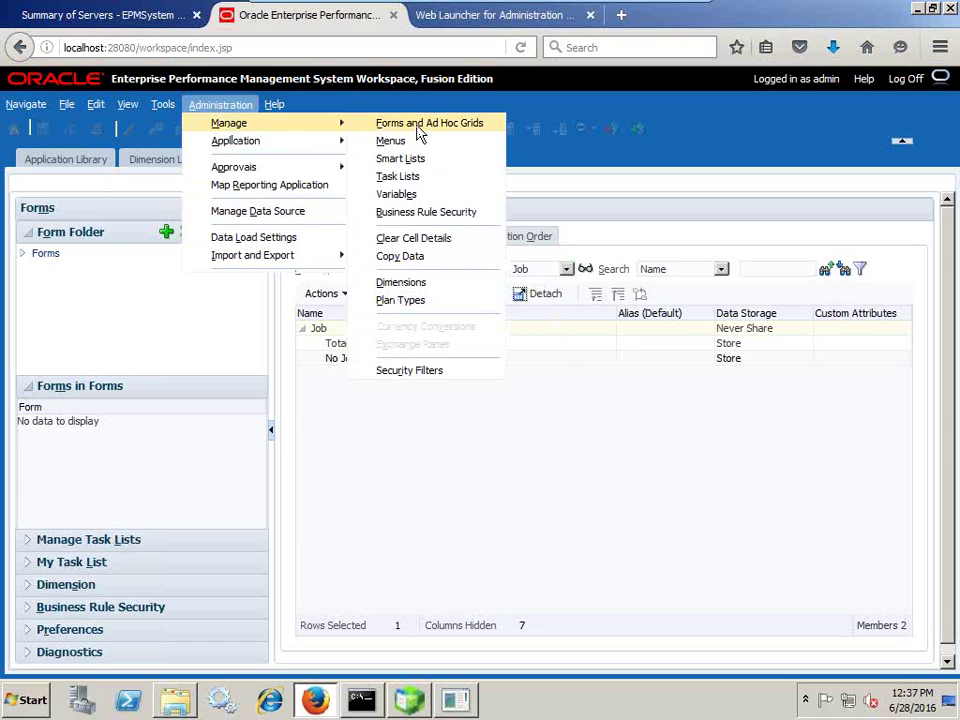
left_click(418, 178)
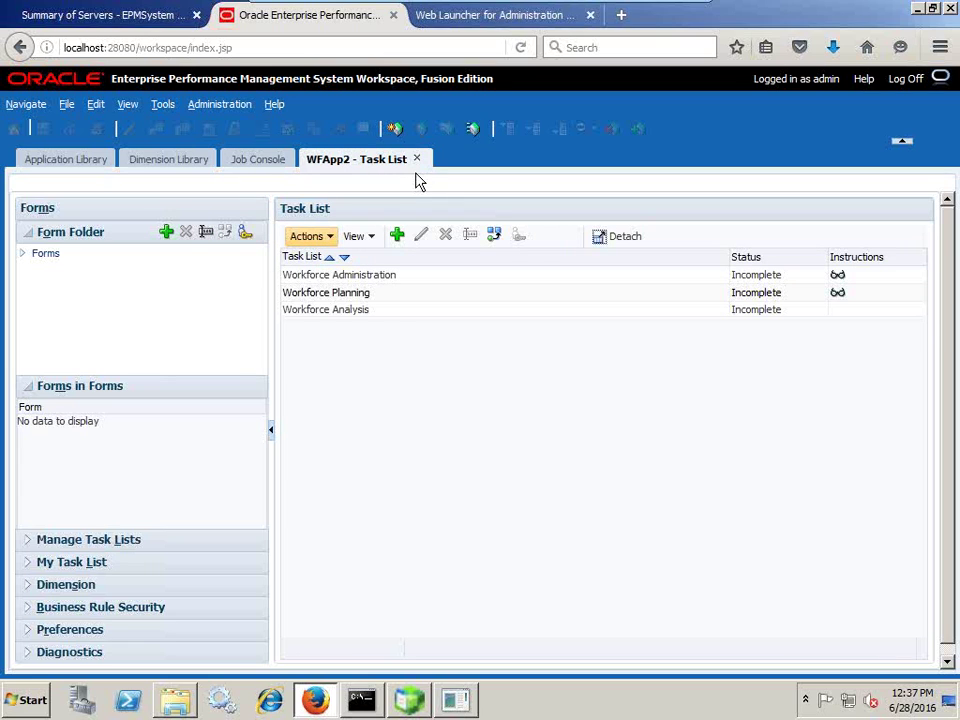
left_click(351, 278)
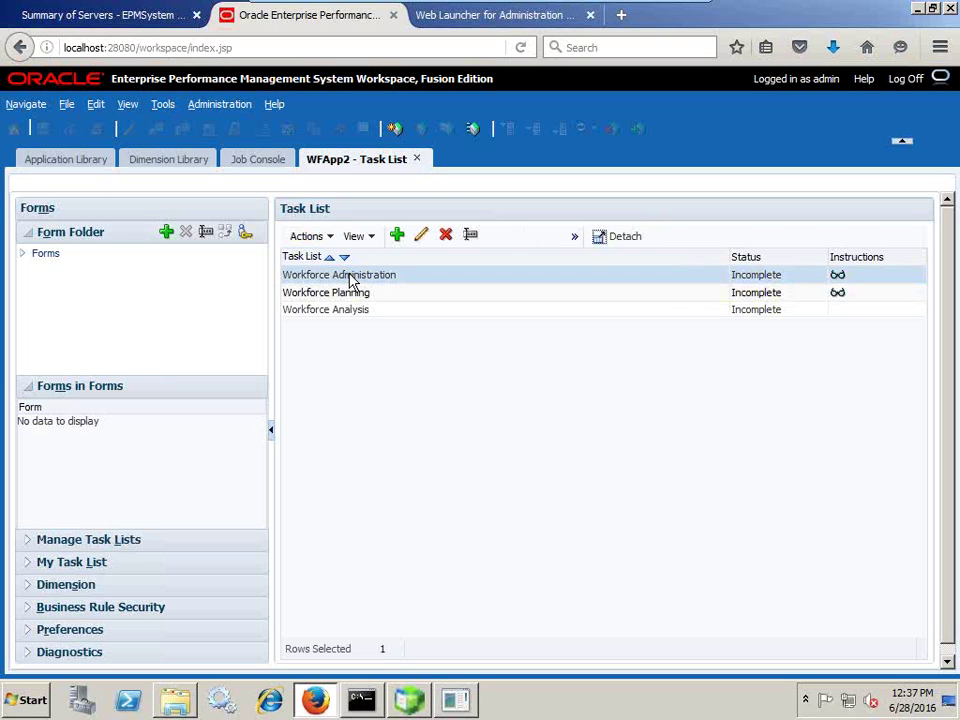
left_click(350, 294)
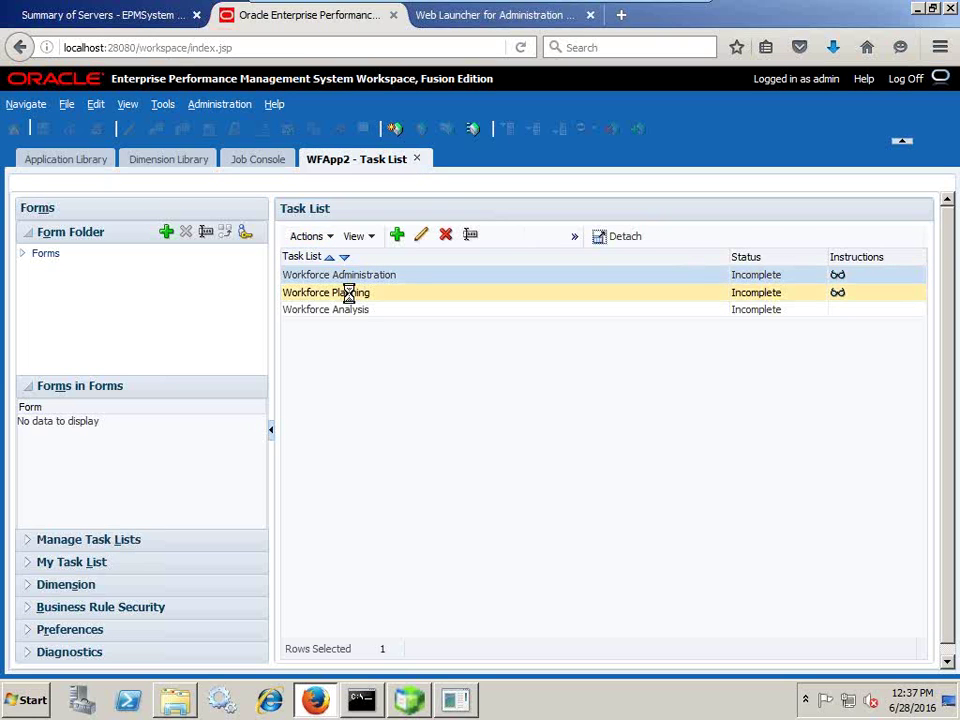
left_click(354, 315)
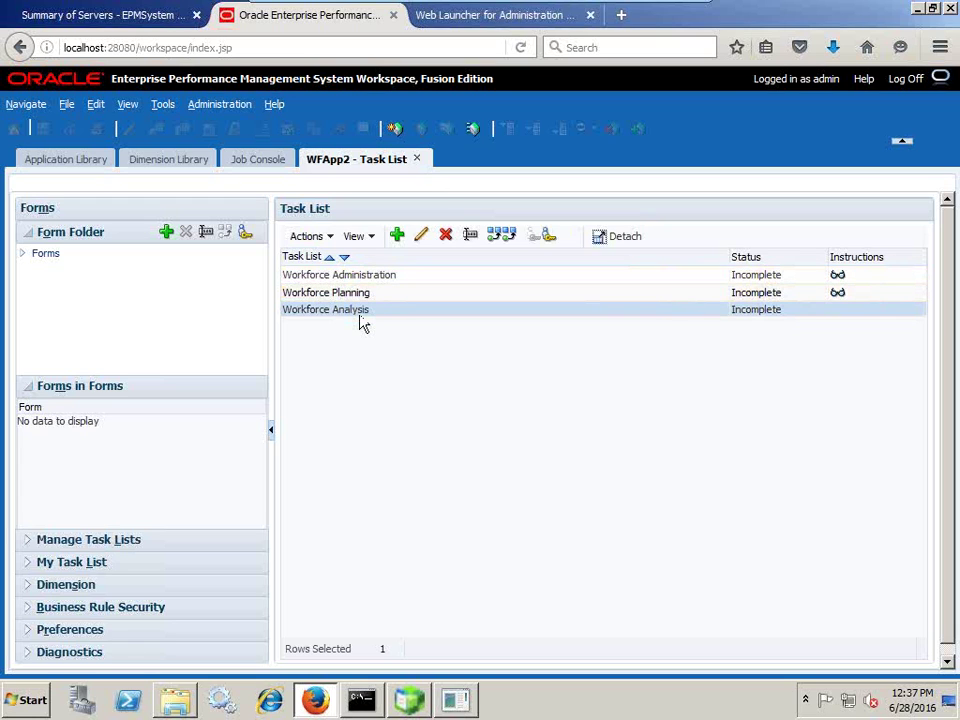
List the forms under Forms > Workforce > Workforce Supporting Forms > Workforce Setup and Maintenance.
left_click(22, 254)
left_click(42, 270)
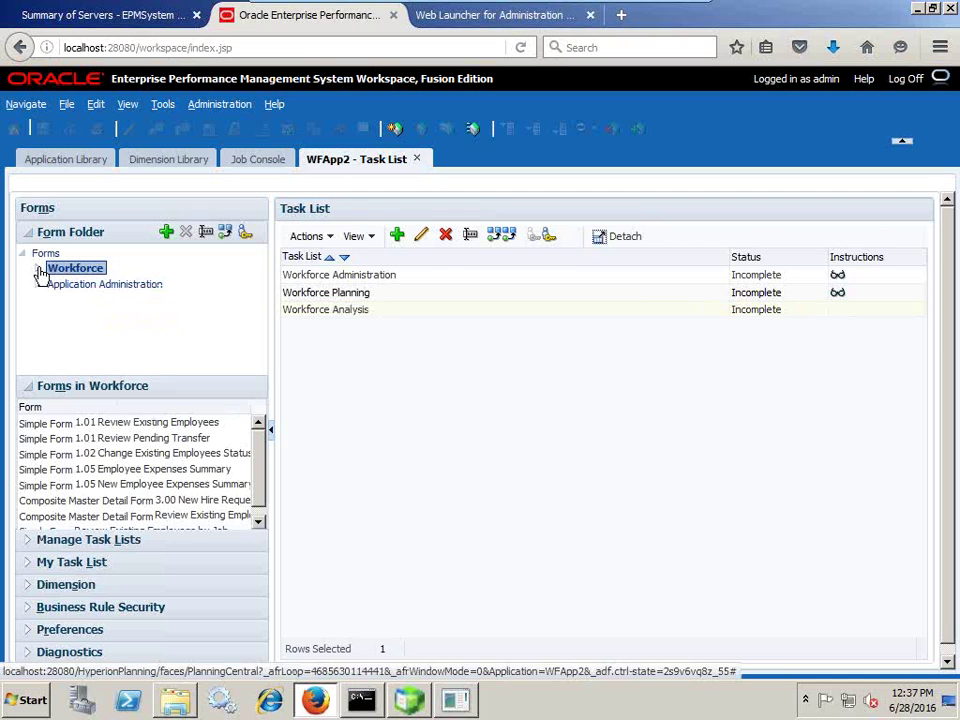
left_click(37, 269)
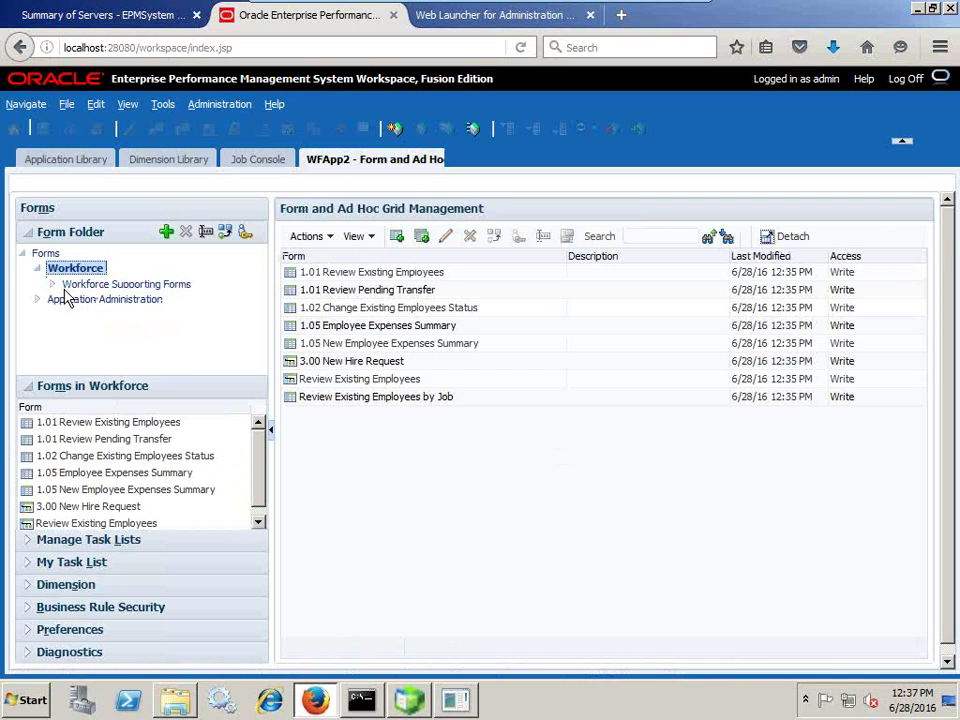
left_click(52, 285)
left_click(143, 300)
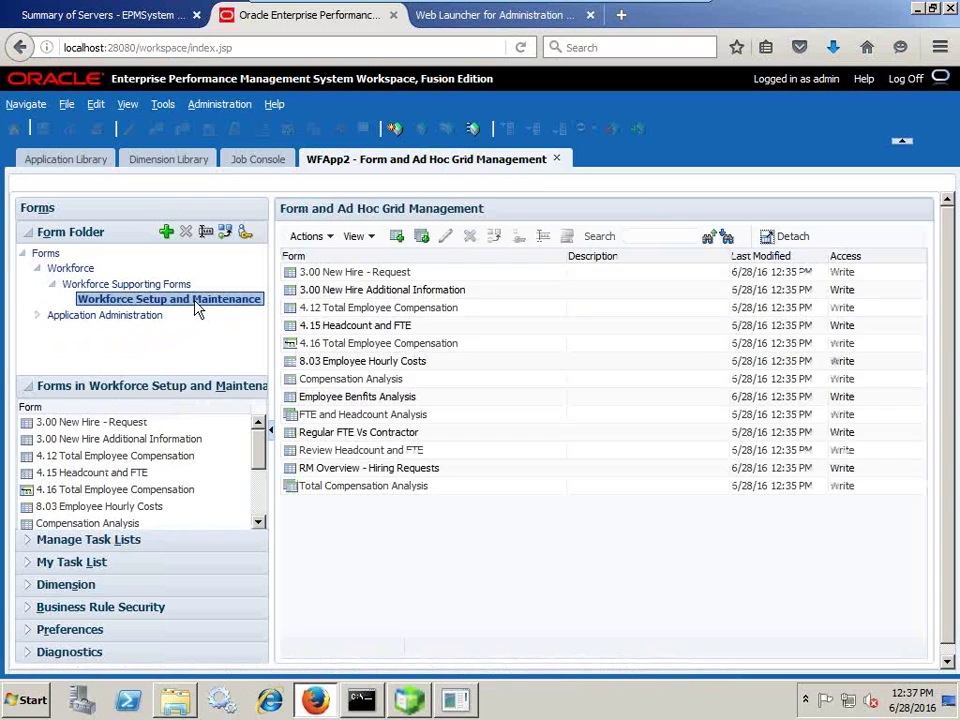
Try opening the 3.00 New Hire - Request form and dismiss its Scenario View error.
right_click(392, 280)
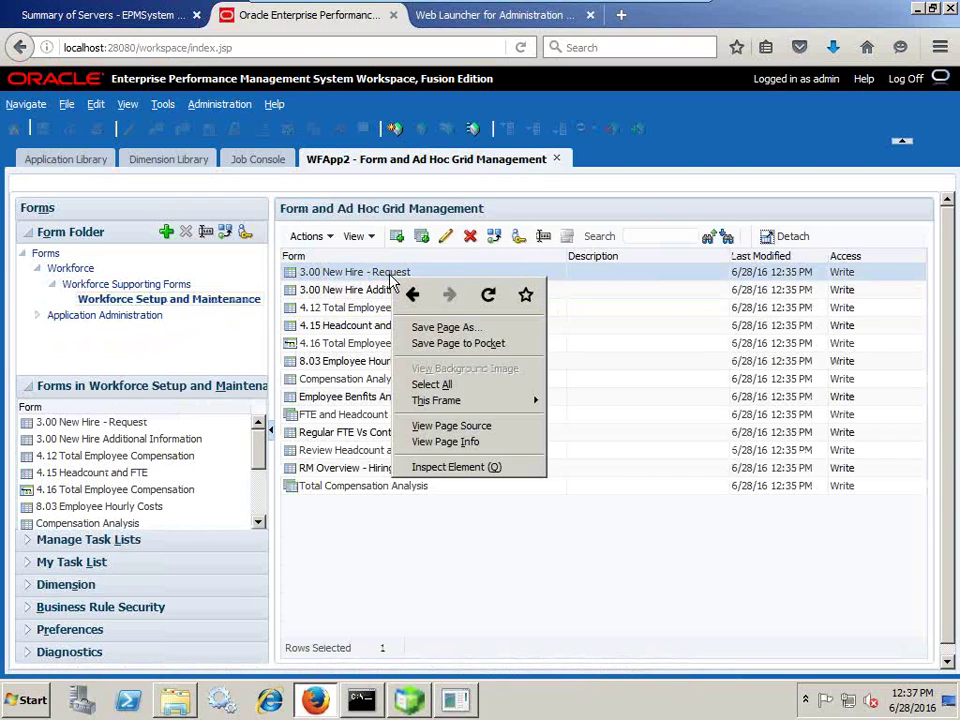
left_click(336, 274)
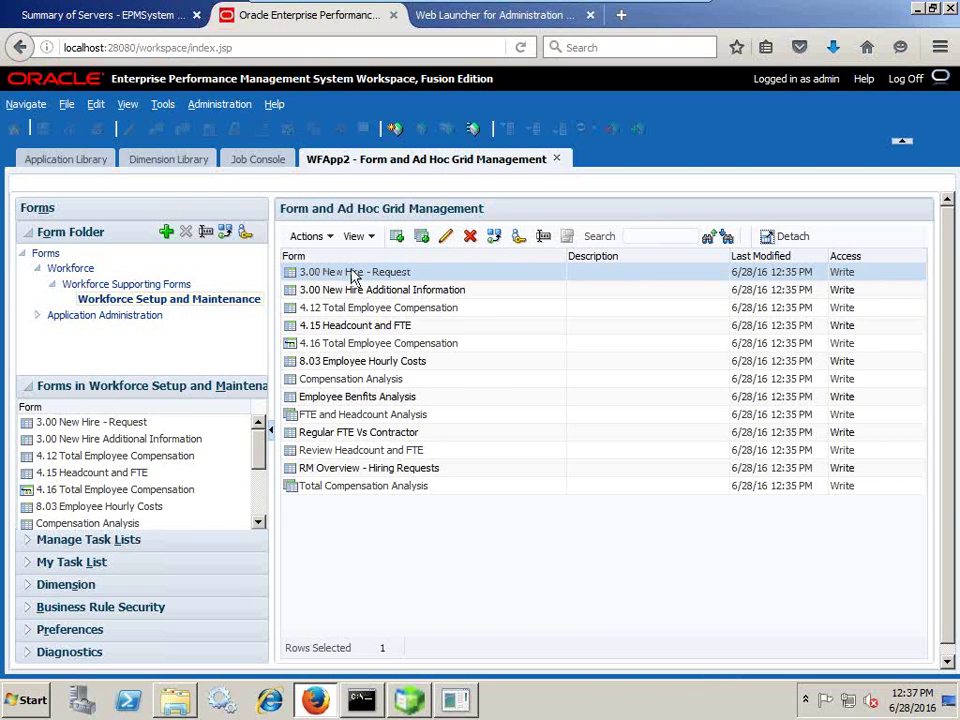
left_click(143, 421)
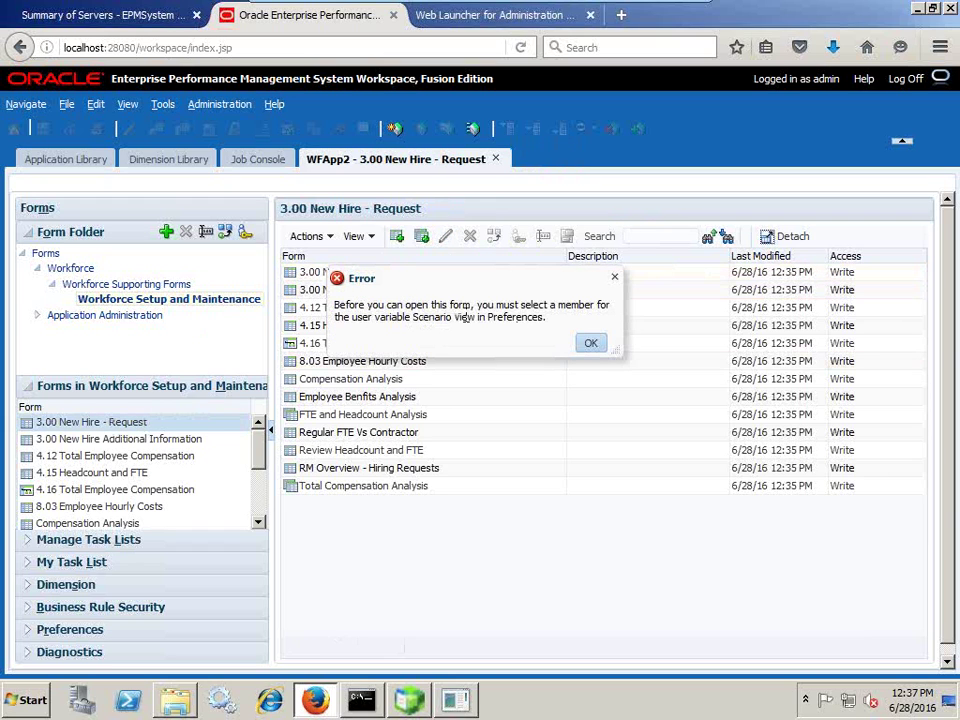
left_click_drag(445, 317, 576, 328)
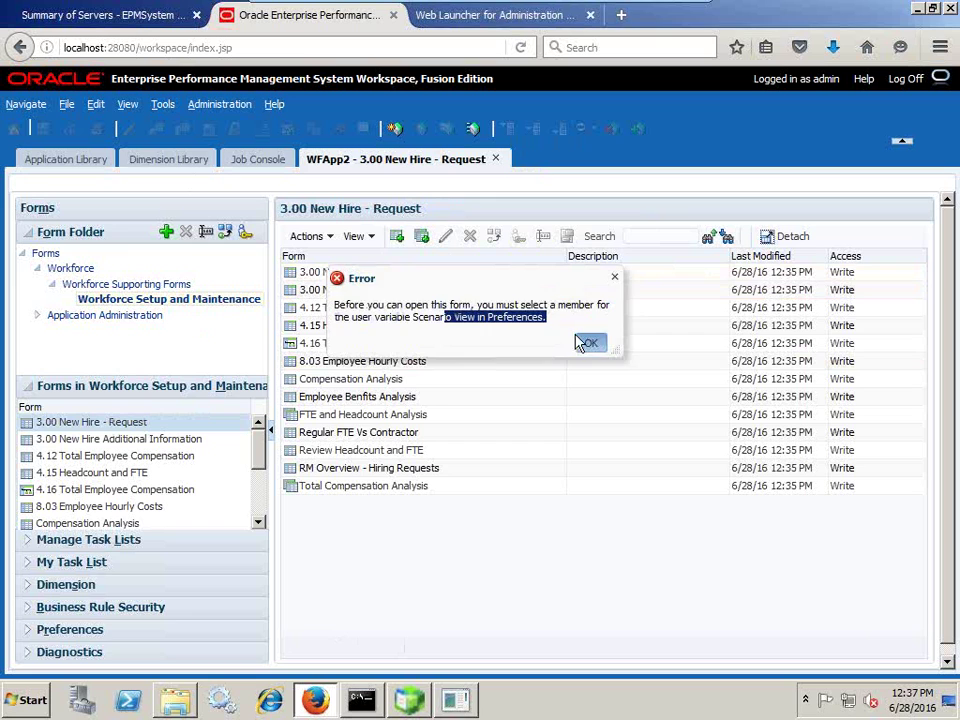
left_click(588, 343)
left_click(66, 104)
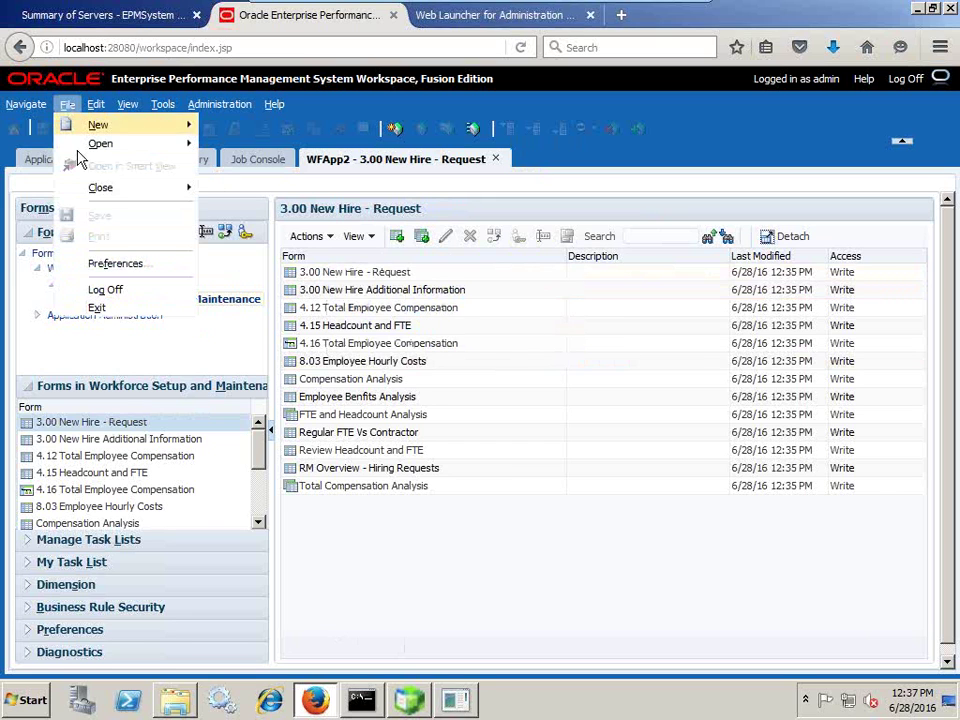
Review the Planning User Variable Options in Preferences, then close them without saving.
left_click(130, 263)
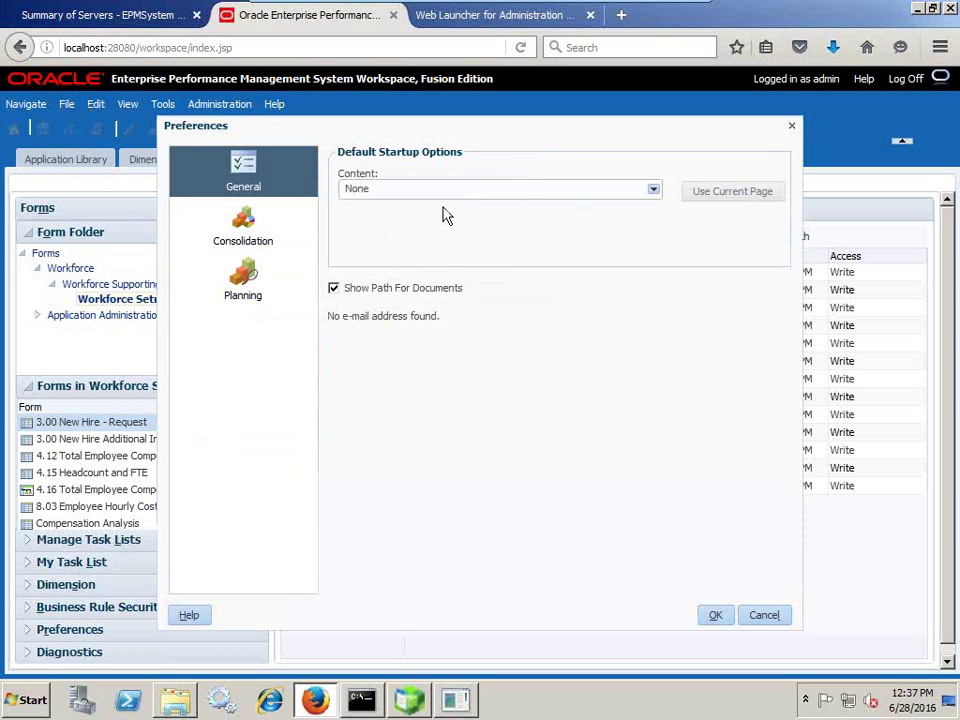
left_click(242, 278)
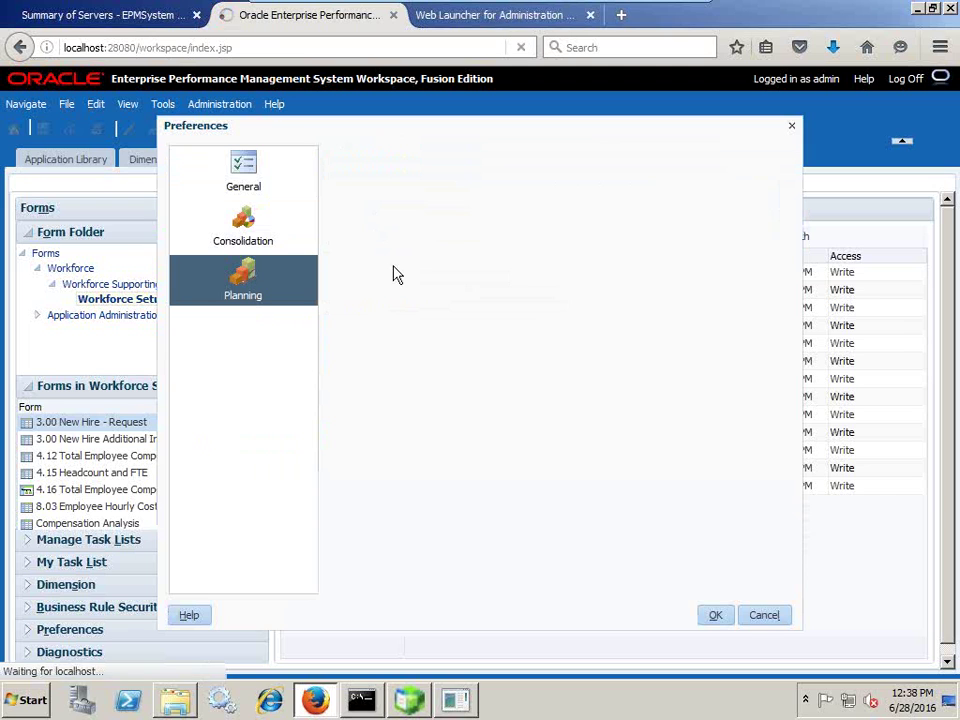
left_click(658, 157)
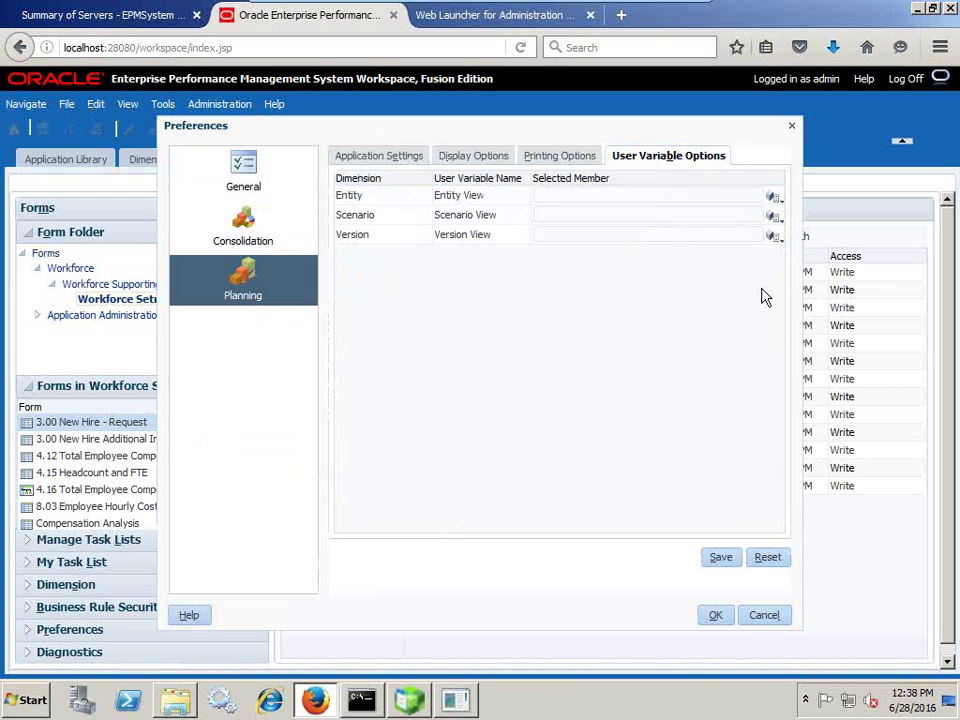
left_click(765, 615)
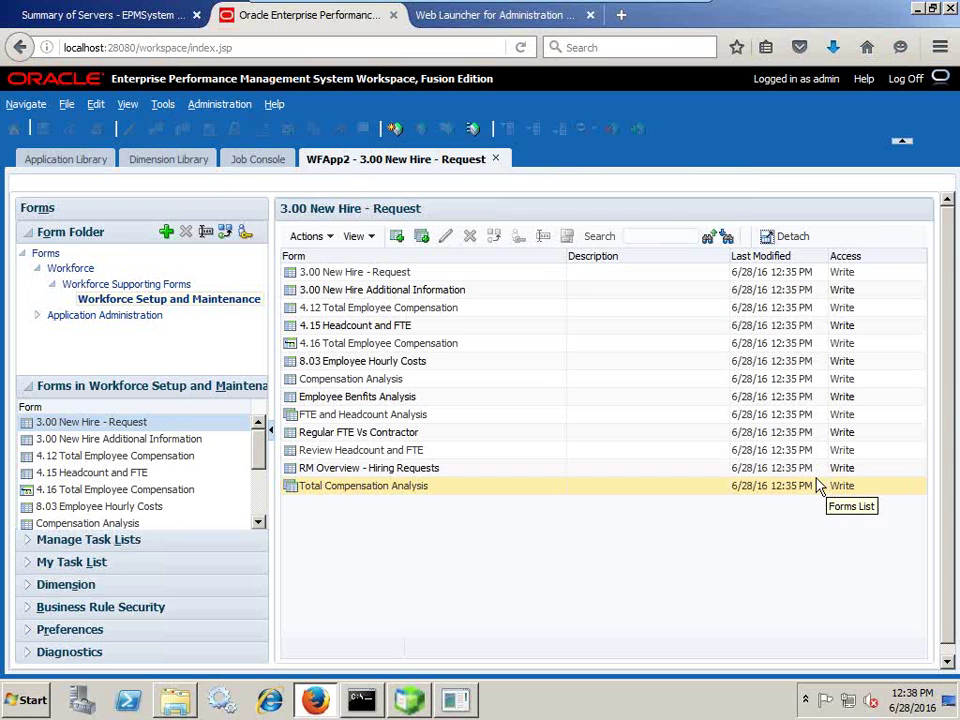
Leave the virtual machine and advance PowerPoint to the final slide 14, 'Any Question'.
mouse_move(705, 6)
left_click(664, 14)
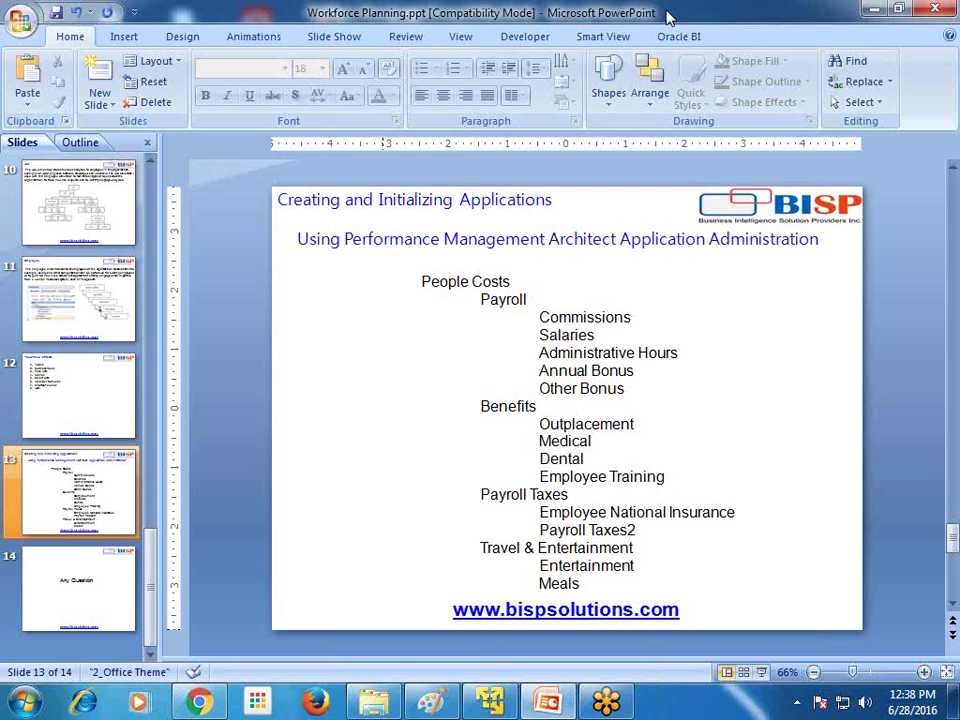
scroll(908, 364, "down", 1)
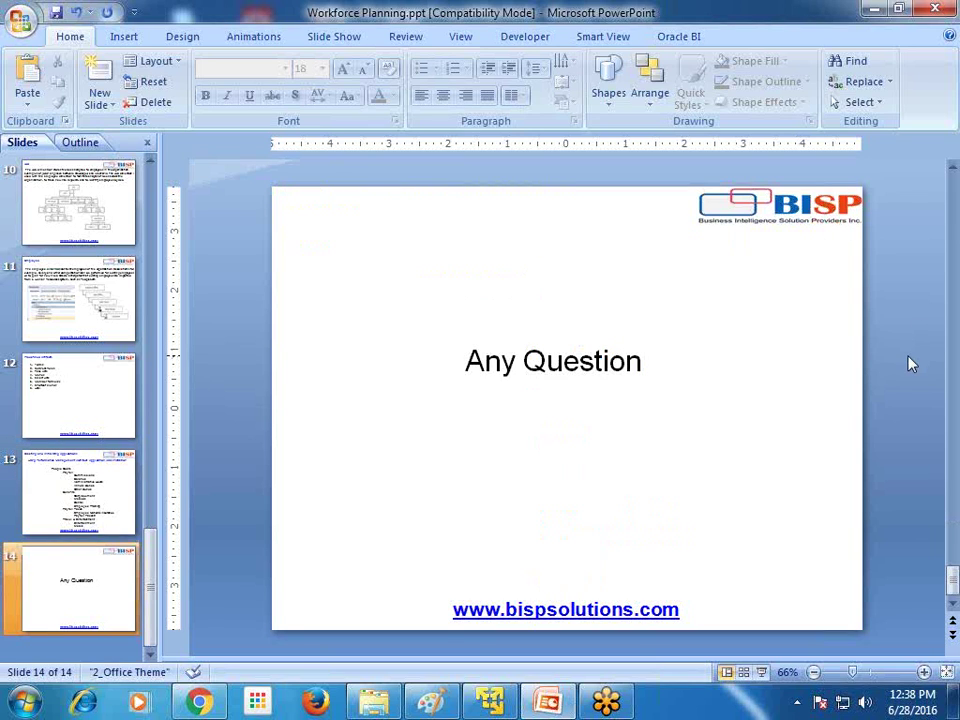